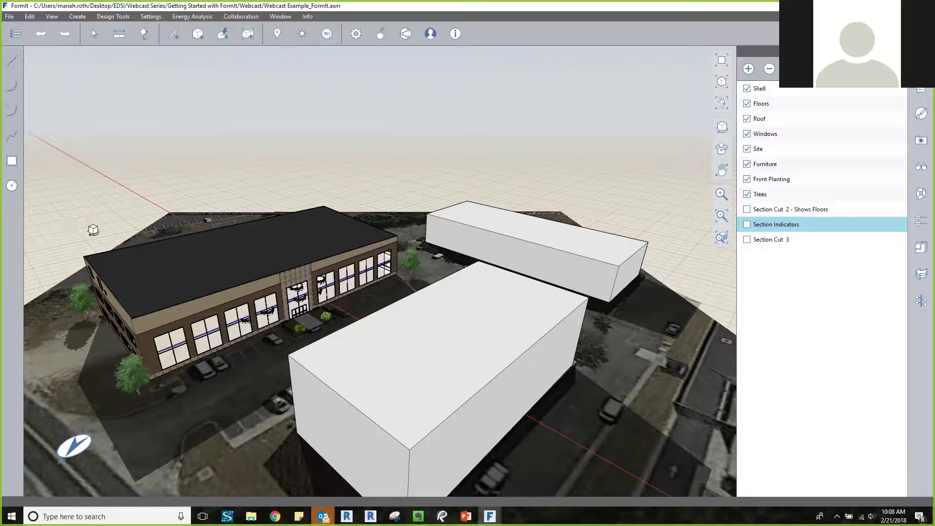
Switch from the FormIt model to the Presentation File project in Revit
{"action": "left_click_drag", "start_coordinate": [98, 215], "coordinate": [286, 409]}
{"action": "left_click", "coordinate": [370, 516]}
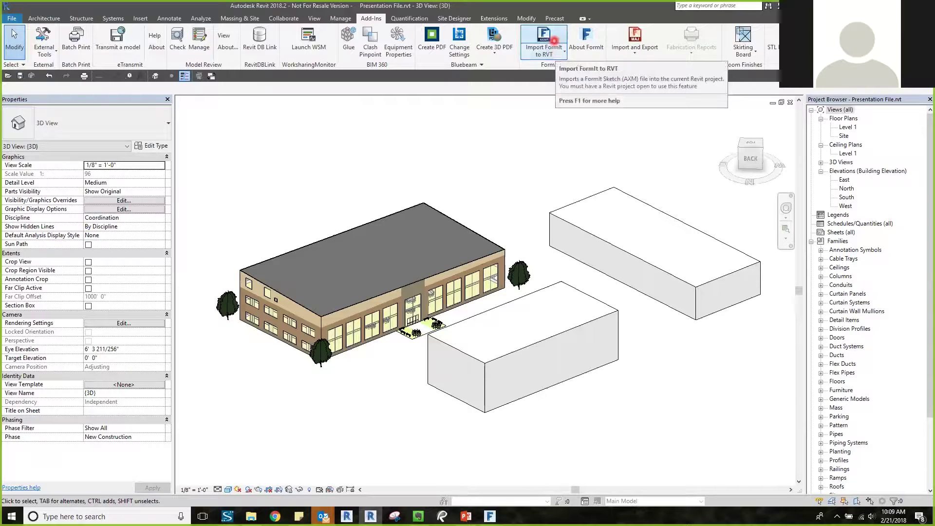
{"action": "left_click", "coordinate": [559, 51]}
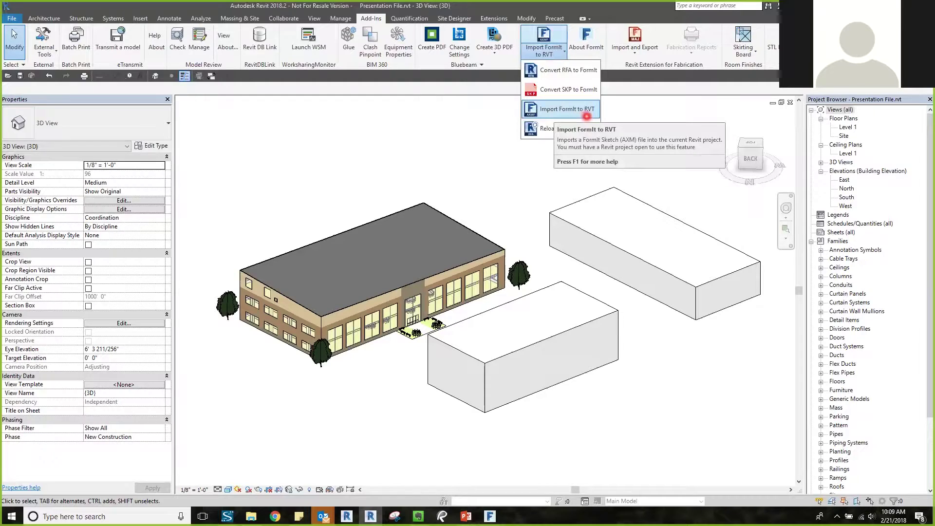
{"action": "left_click", "coordinate": [587, 115]}
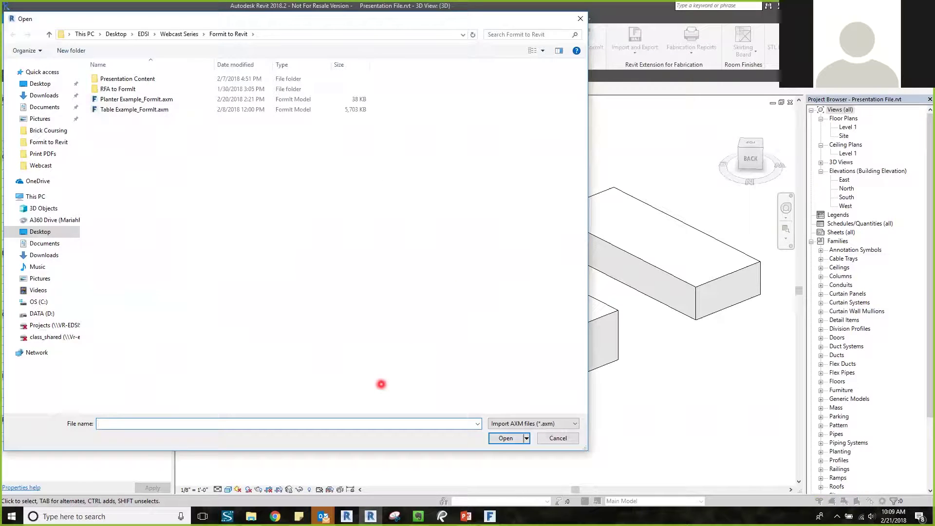
{"action": "left_click", "coordinate": [567, 441]}
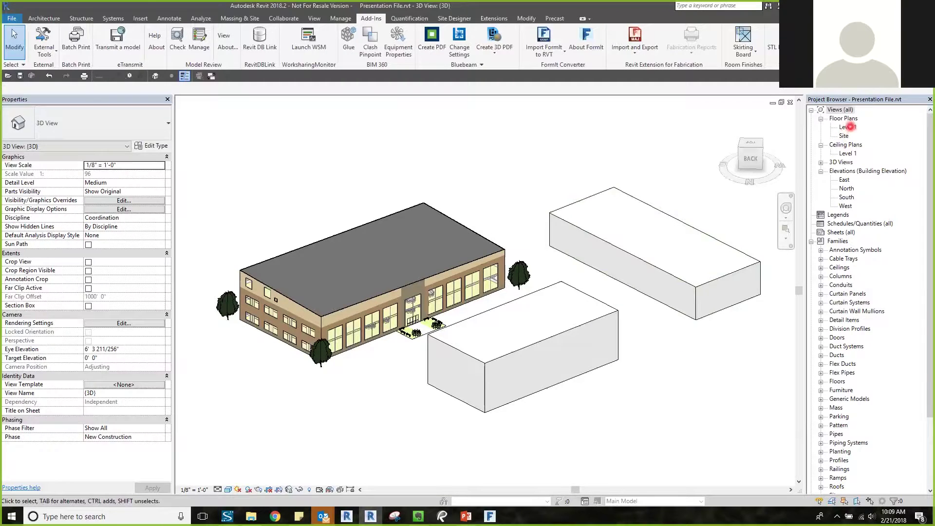
Open the Level 1 and Site floor plans and tile all open views
{"action": "double_click", "coordinate": [847, 126]}
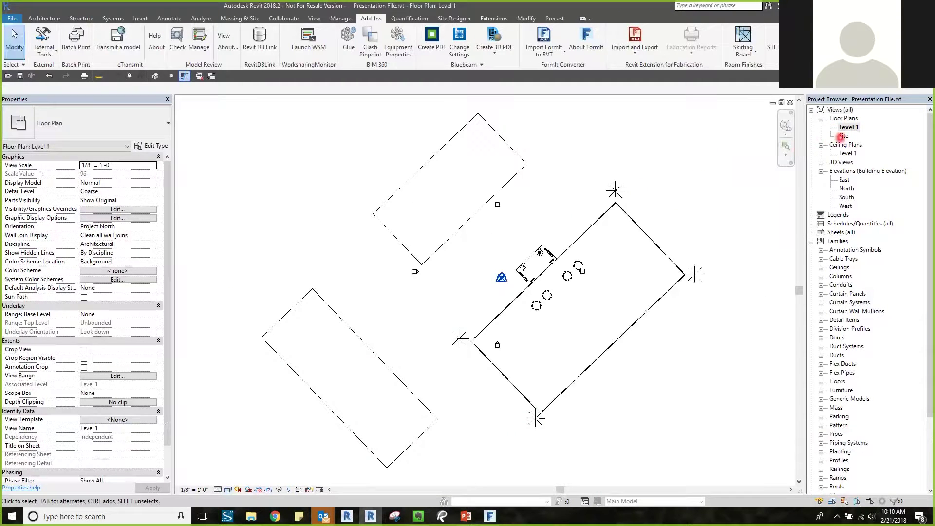
{"action": "double_click", "coordinate": [844, 135]}
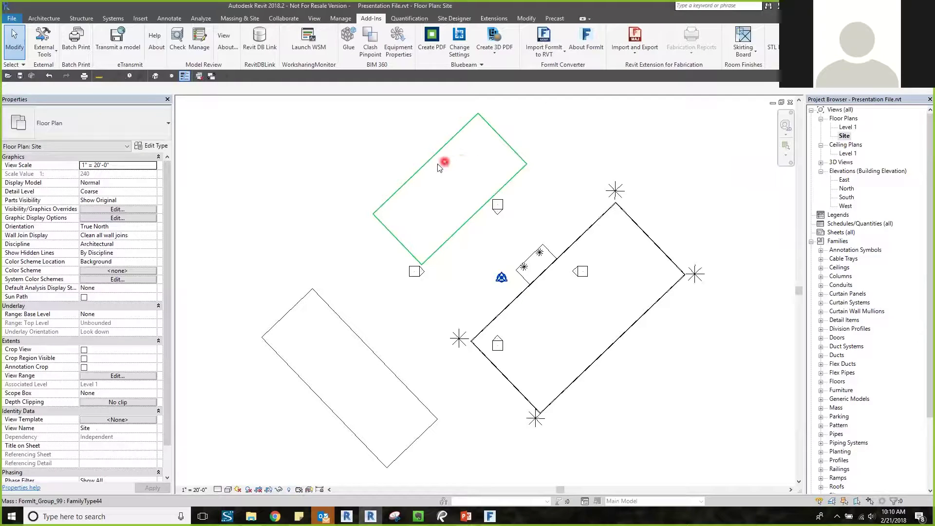
{"action": "key", "text": "w"}
{"action": "key", "text": "t"}
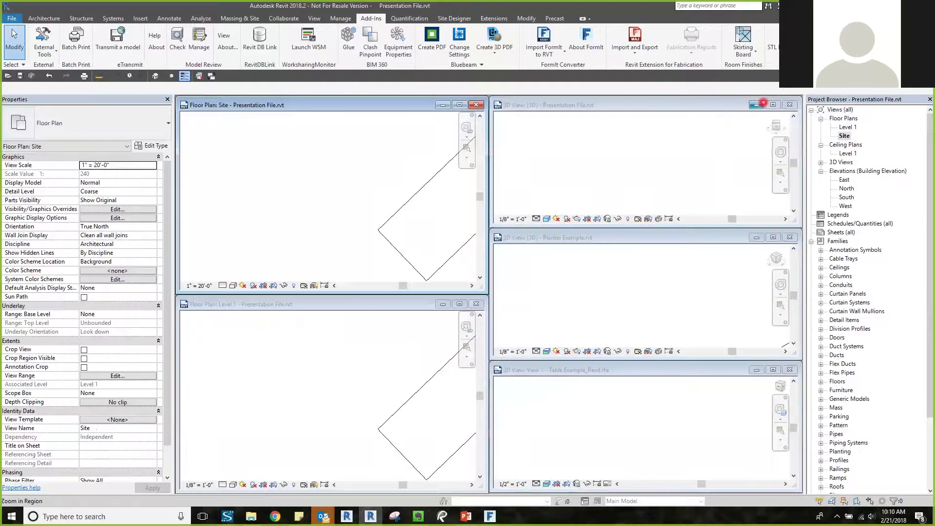
Minimize the 3D views of all open files and retile the Site and Level 1 floor plans side by side
{"action": "left_click", "coordinate": [758, 104]}
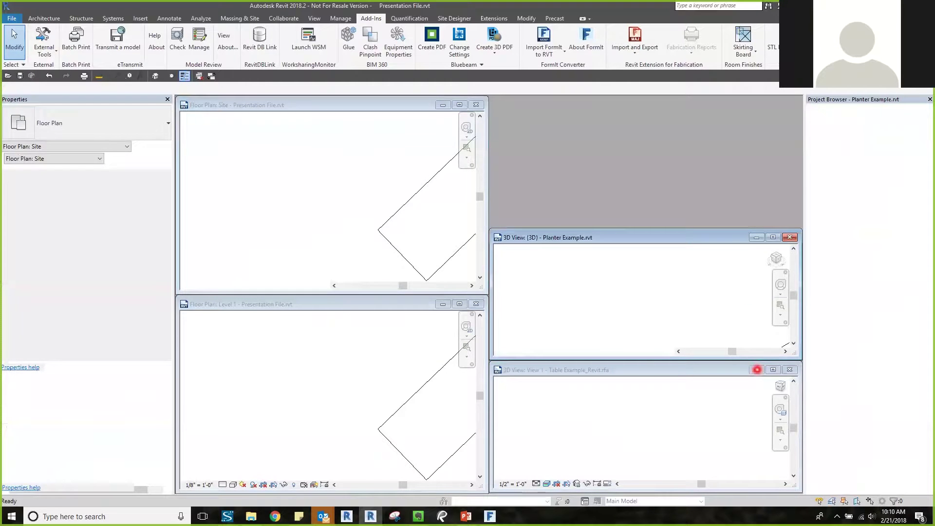
{"action": "left_click", "coordinate": [757, 370]}
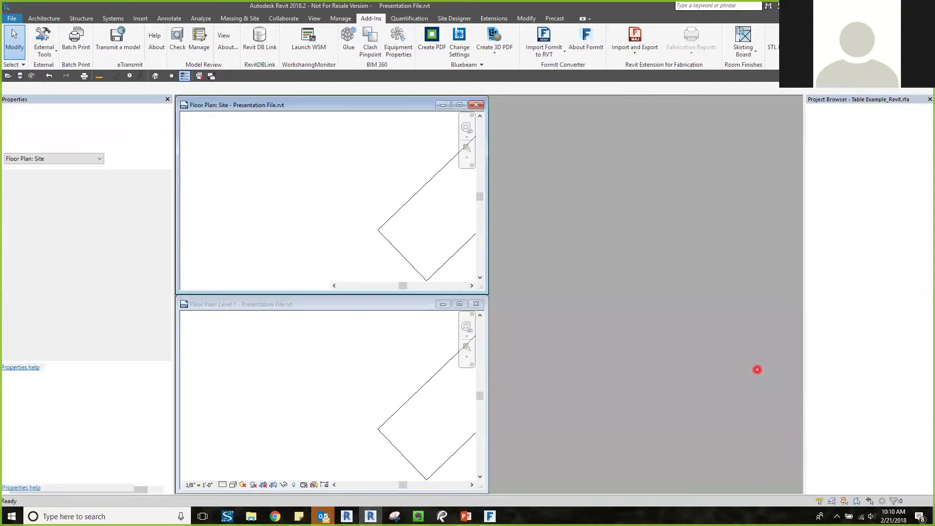
{"action": "key", "text": "w"}
{"action": "key", "text": "t"}
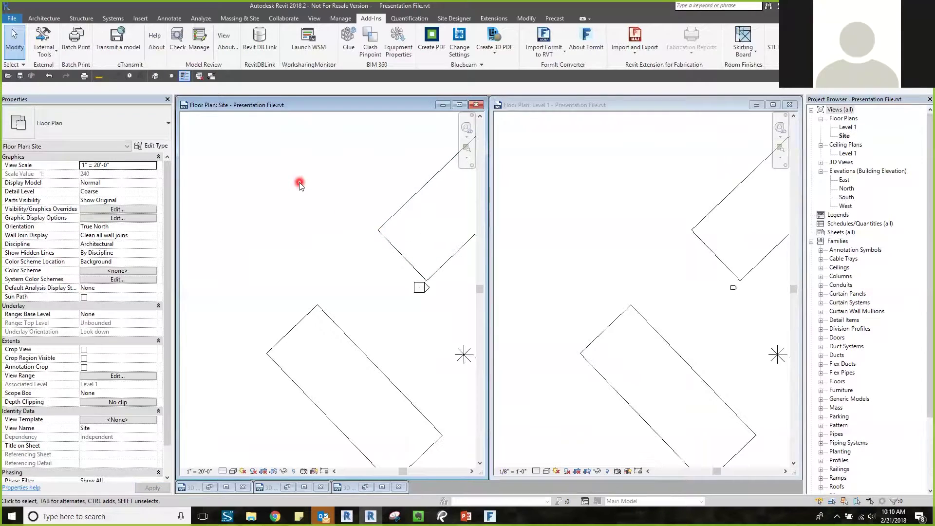
{"action": "key", "text": "z"}
{"action": "key", "text": "f"}
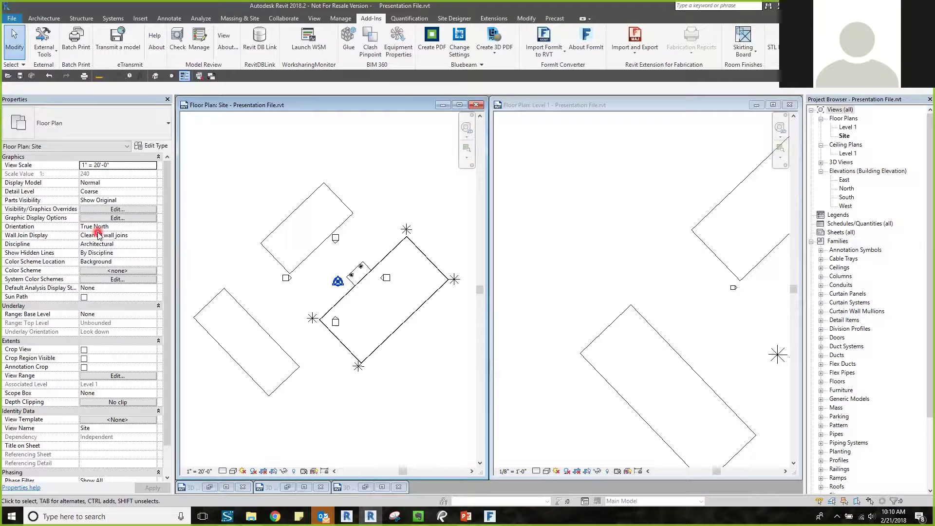
Rotate Project North in the Level 1 plan with Align selected line or plane, using the main building's long entrance-side wall edge
{"action": "left_click", "coordinate": [581, 219]}
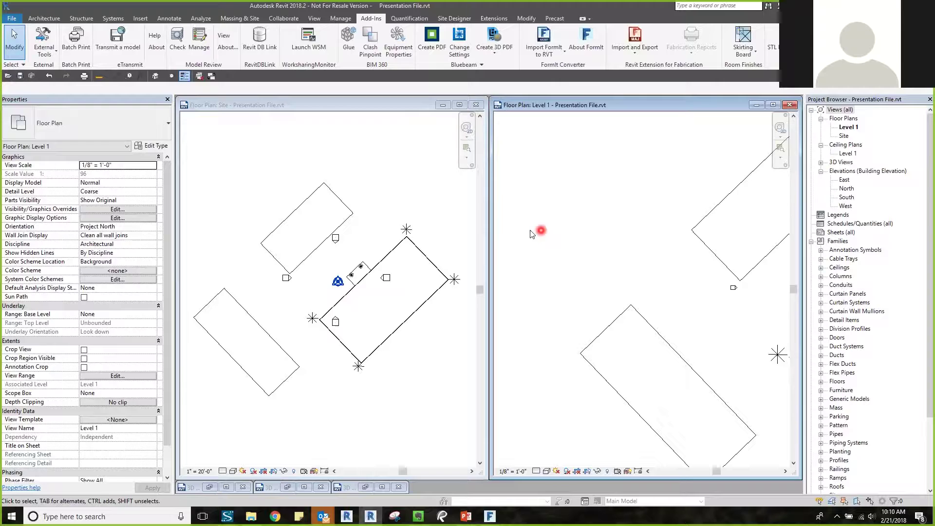
{"action": "scroll", "coordinate": [541, 230], "scroll_direction": "down", "scroll_amount": 1}
{"action": "middle_click_drag", "start_coordinate": [746, 286], "coordinate": [633, 284]}
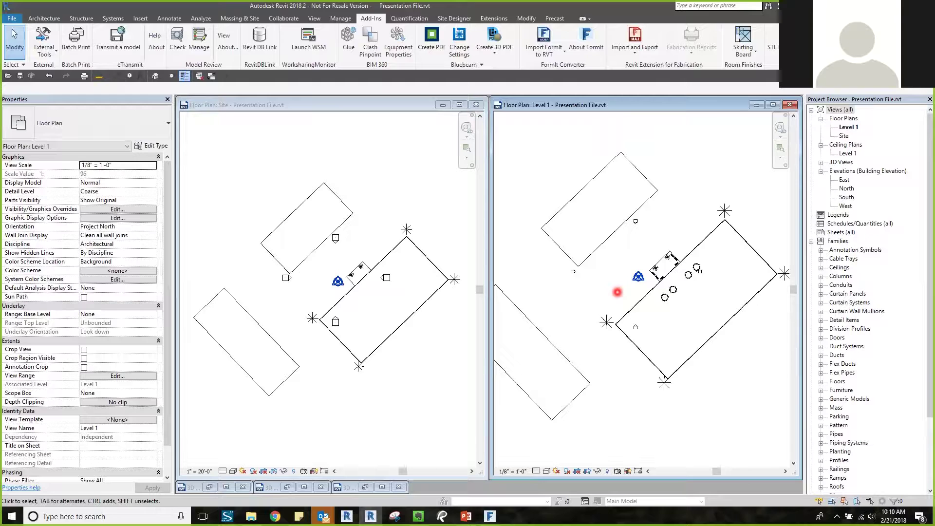
{"action": "left_click", "coordinate": [344, 20]}
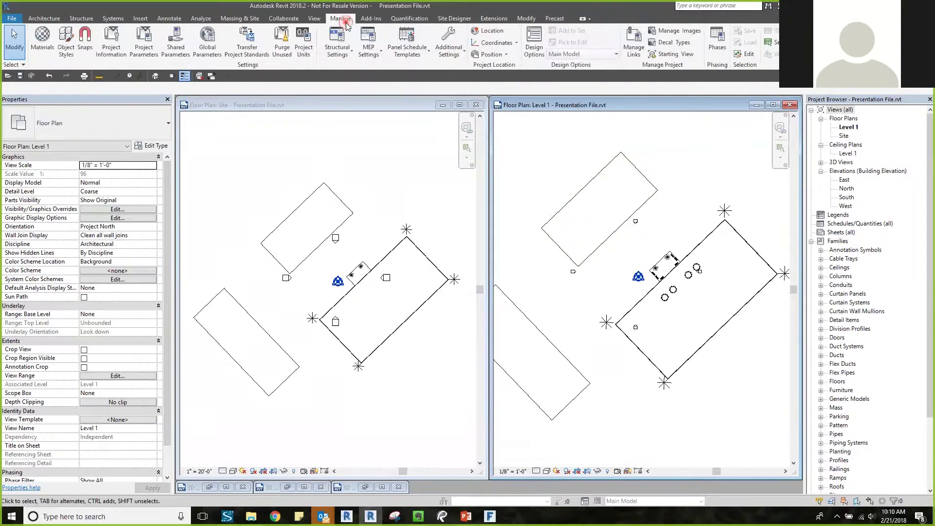
{"action": "left_click", "coordinate": [504, 55]}
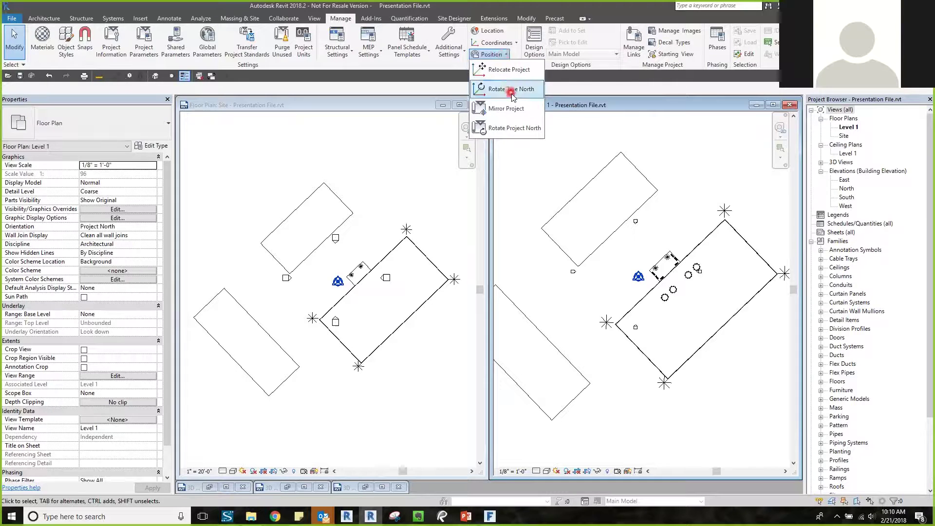
{"action": "left_click", "coordinate": [519, 133]}
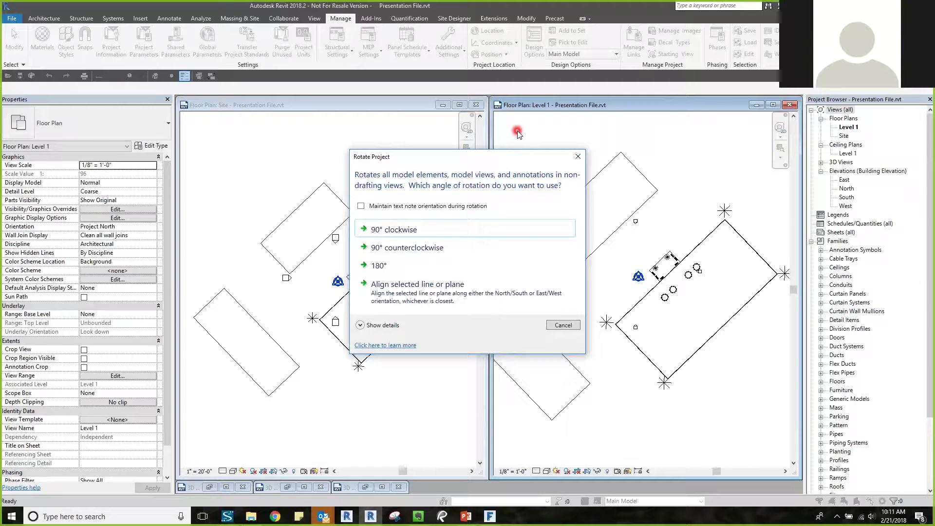
{"action": "left_click", "coordinate": [488, 310]}
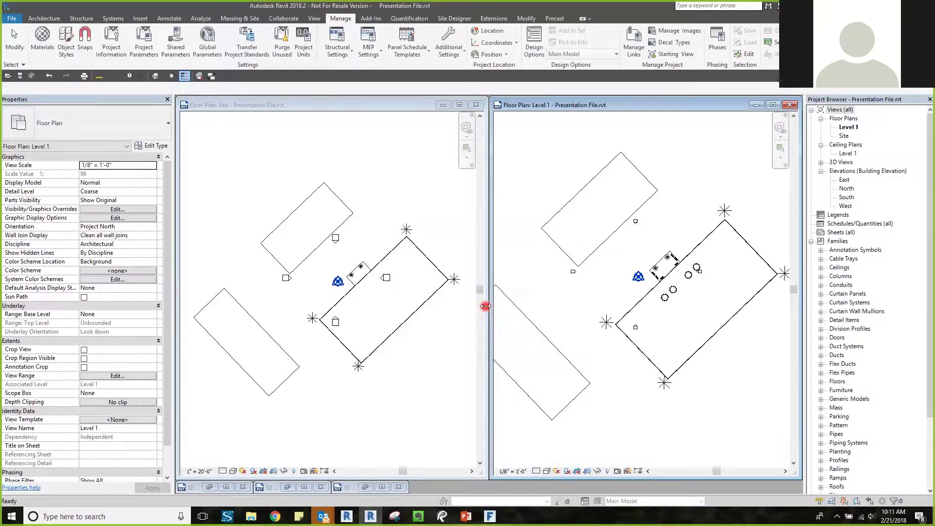
{"action": "scroll", "coordinate": [635, 311], "scroll_direction": "up", "scroll_amount": 5}
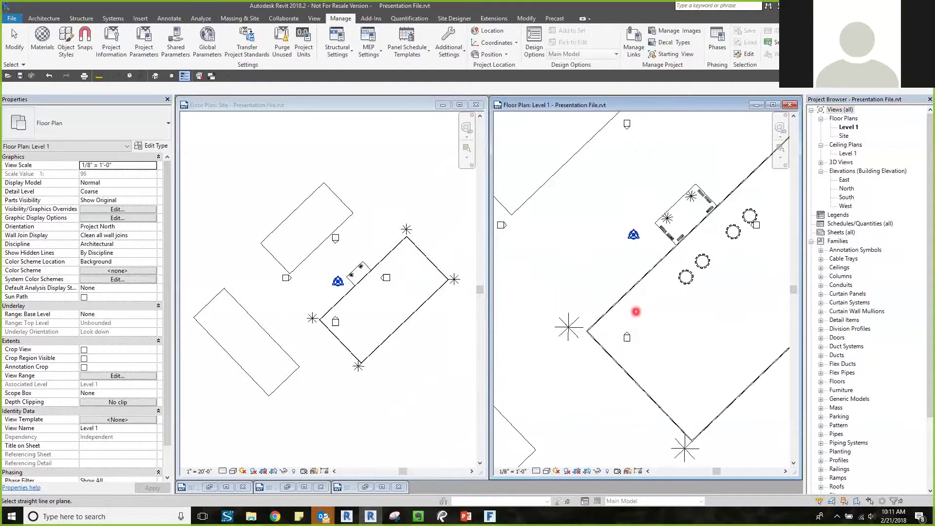
{"action": "scroll", "coordinate": [636, 311], "scroll_direction": "up", "scroll_amount": 5}
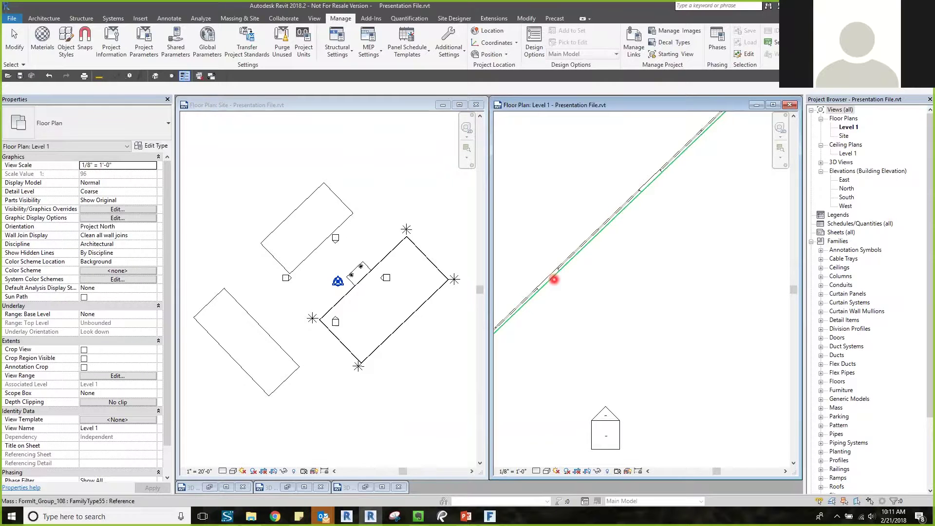
{"action": "left_click", "coordinate": [554, 279]}
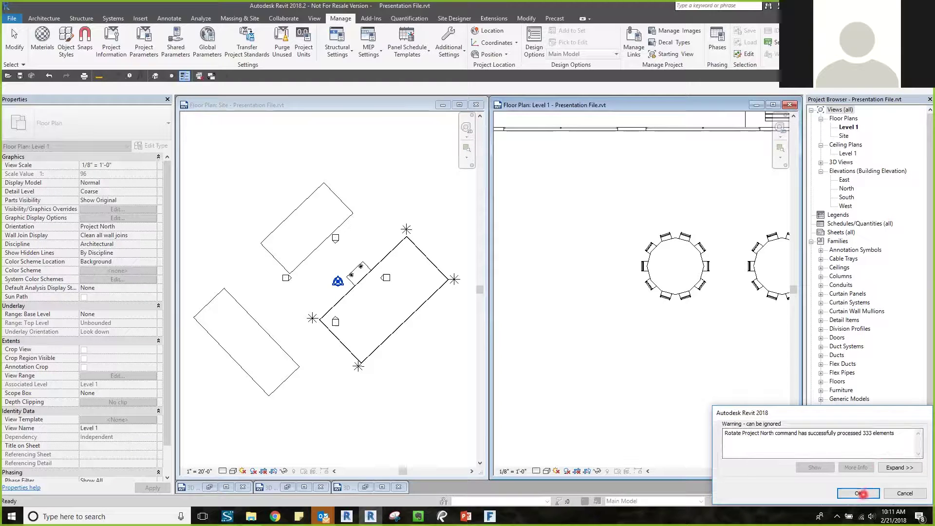
{"action": "left_click", "coordinate": [858, 493]}
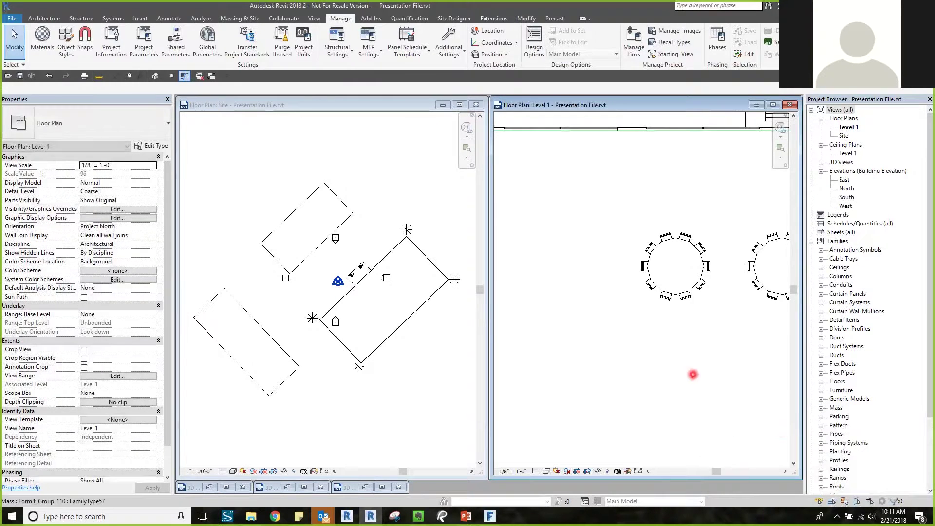
{"action": "key", "text": "z"}
{"action": "key", "text": "f"}
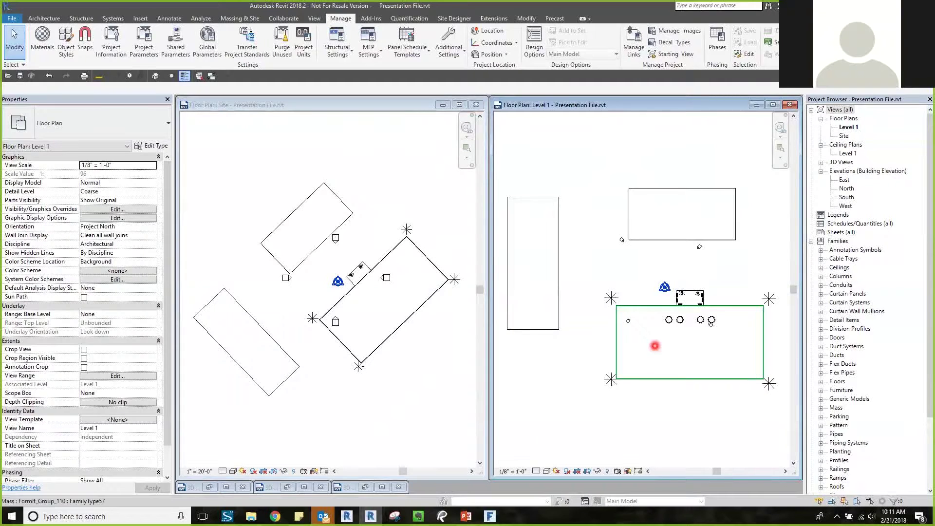
Compare the Site plan's True North orientation with the top view of the FormIt model, and return to Revit
{"action": "left_click", "coordinate": [374, 161]}
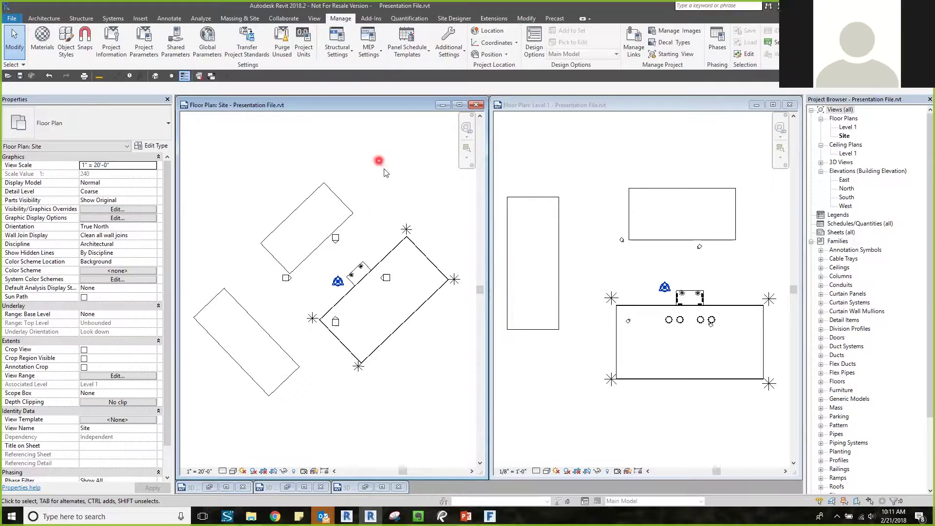
{"action": "mouse_move", "coordinate": [489, 517]}
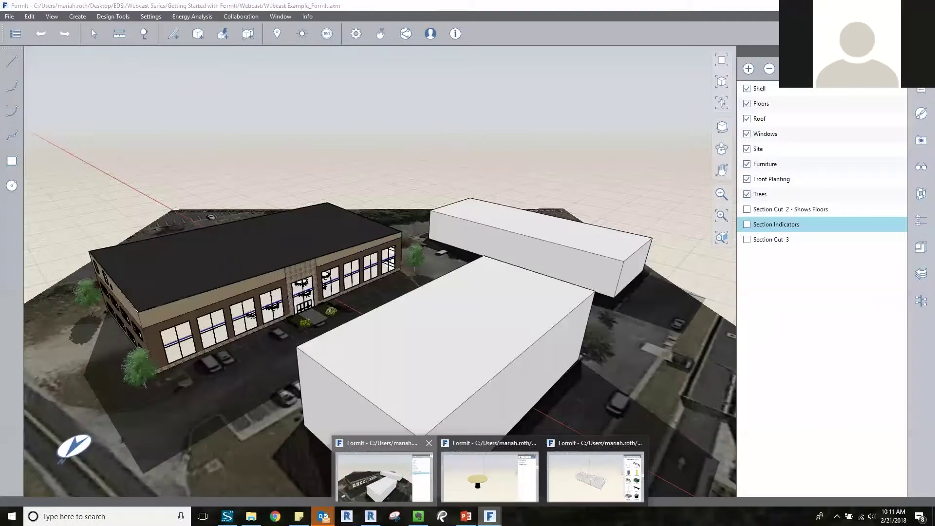
{"action": "left_click", "coordinate": [384, 470]}
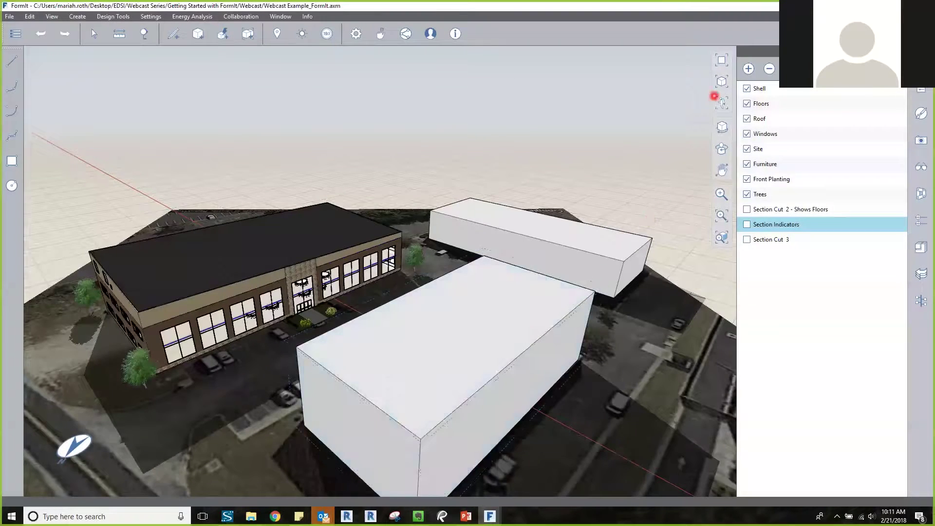
{"action": "left_click", "coordinate": [722, 61]}
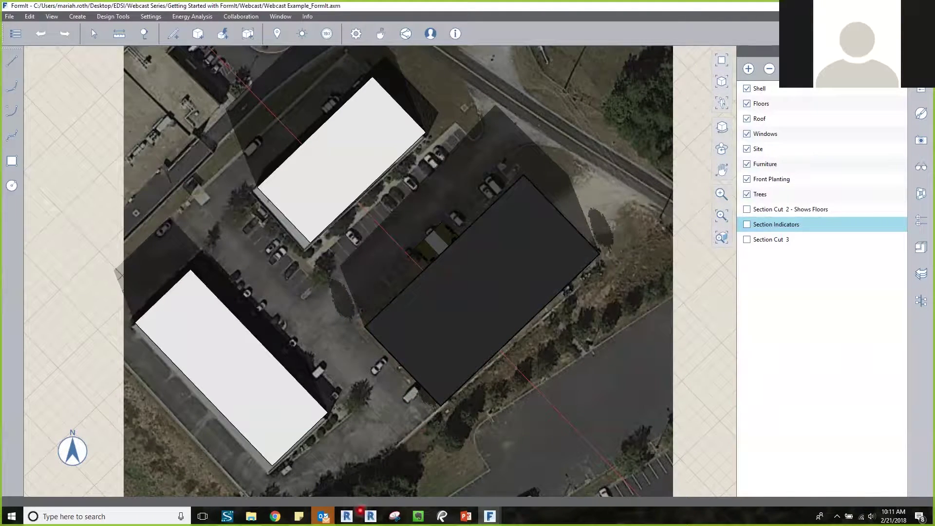
{"action": "left_click", "coordinate": [370, 516]}
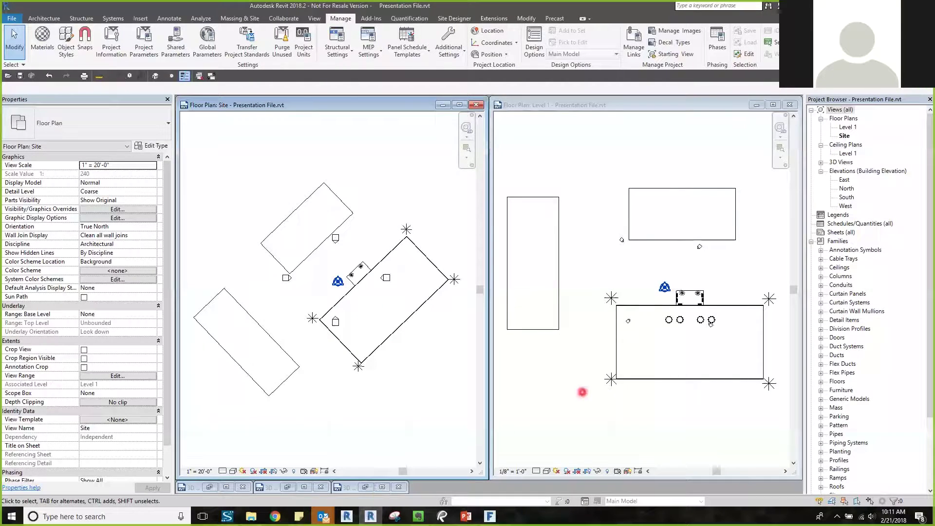
Maximize the Level 1 plan and rotate the North elevation marker so its arrow points squarely at the main building's entrance wall
{"action": "left_click", "coordinate": [774, 106]}
{"action": "middle_click_drag", "start_coordinate": [502, 231], "coordinate": [604, 229]}
{"action": "scroll", "coordinate": [454, 255], "scroll_direction": "up", "scroll_amount": 1}
{"action": "scroll", "coordinate": [455, 256], "scroll_direction": "up", "scroll_amount": 2}
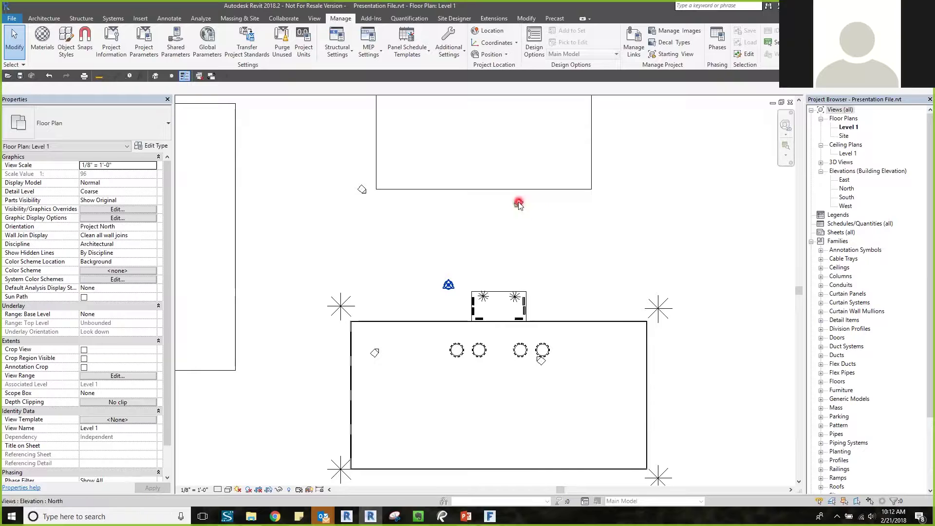
{"action": "scroll", "coordinate": [524, 190], "scroll_direction": "up", "scroll_amount": 2}
{"action": "scroll", "coordinate": [517, 196], "scroll_direction": "up", "scroll_amount": 3}
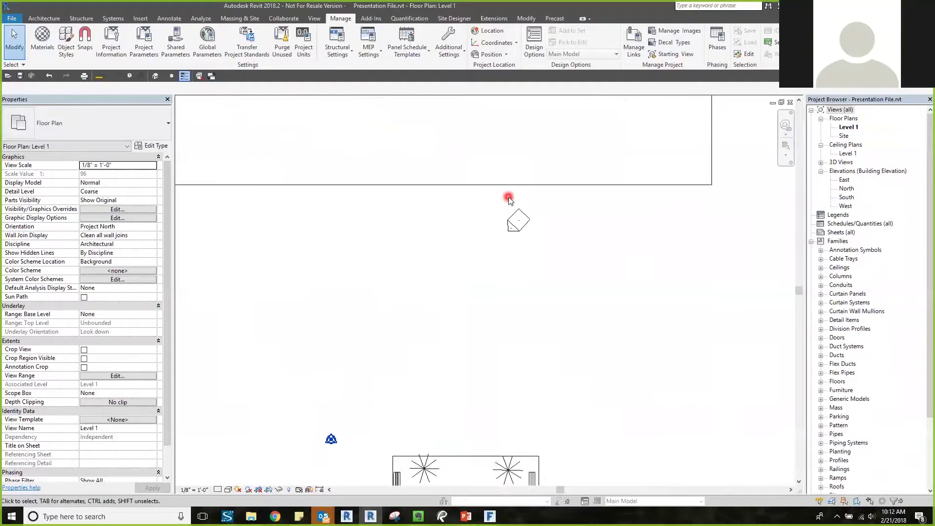
{"action": "left_click", "coordinate": [519, 227]}
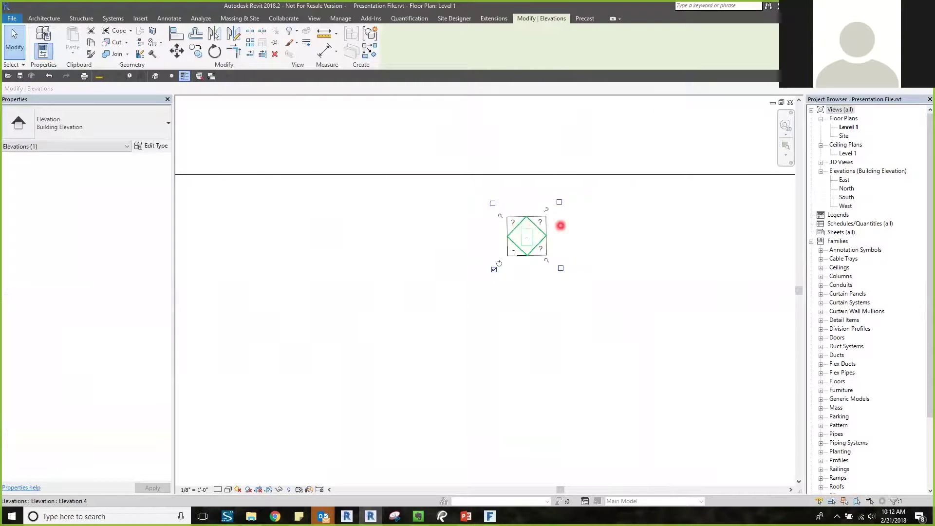
{"action": "scroll", "coordinate": [565, 224], "scroll_direction": "up", "scroll_amount": 3}
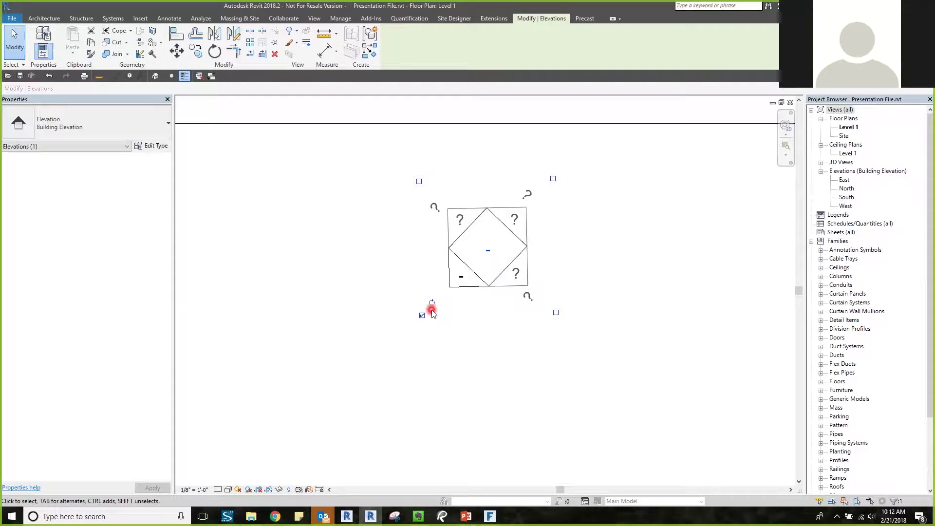
{"action": "left_click", "coordinate": [432, 303]}
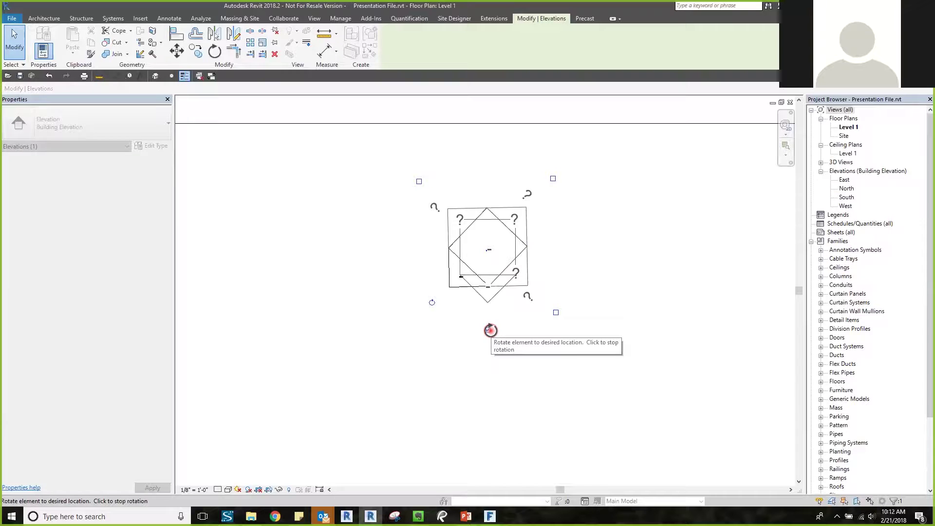
{"action": "left_click", "coordinate": [490, 330]}
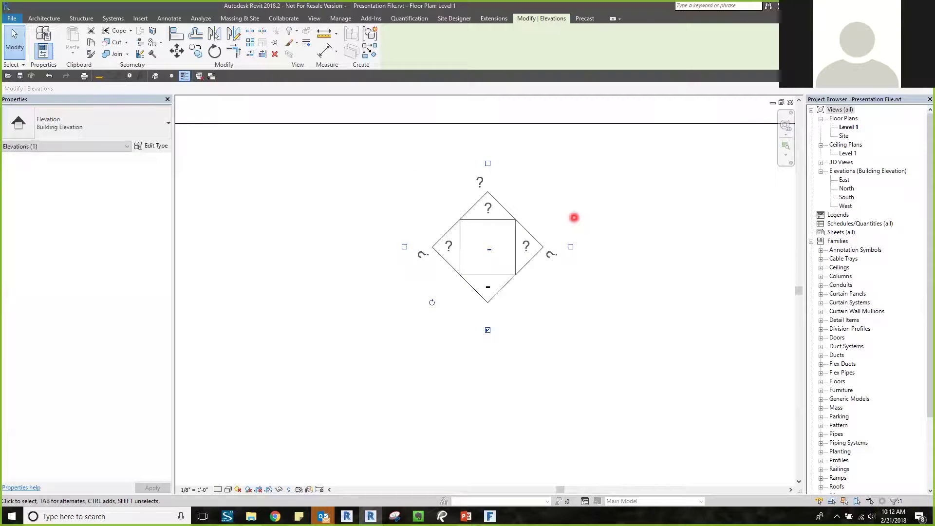
{"action": "scroll", "coordinate": [574, 218], "scroll_direction": "down", "scroll_amount": 1}
{"action": "left_click", "coordinate": [575, 221]}
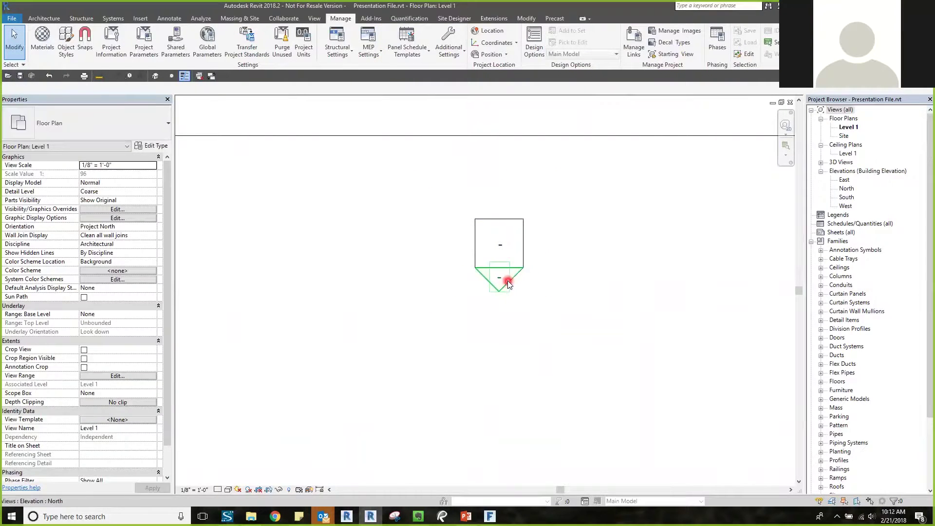
Select the North elevation's arrow to check its view line against the main building's entrance side, and clear the selection
{"action": "left_click", "coordinate": [507, 281]}
{"action": "scroll", "coordinate": [532, 274], "scroll_direction": "down", "scroll_amount": 4}
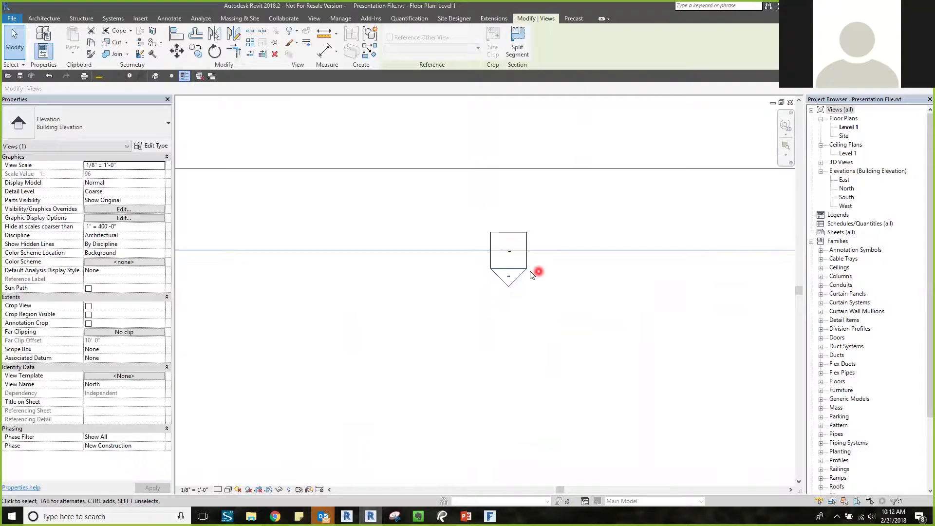
{"action": "scroll", "coordinate": [538, 271], "scroll_direction": "down", "scroll_amount": 4}
{"action": "middle_click_drag", "start_coordinate": [551, 334], "coordinate": [545, 211]}
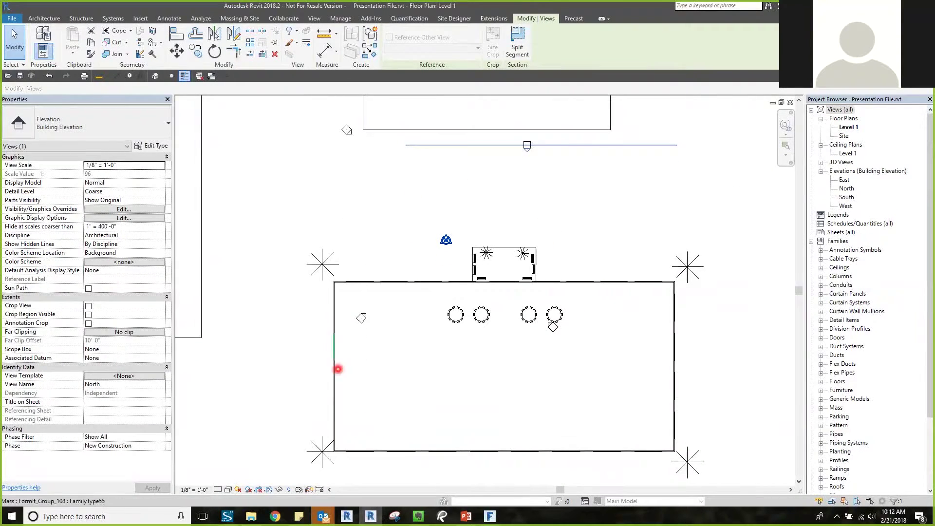
{"action": "left_click", "coordinate": [502, 174]}
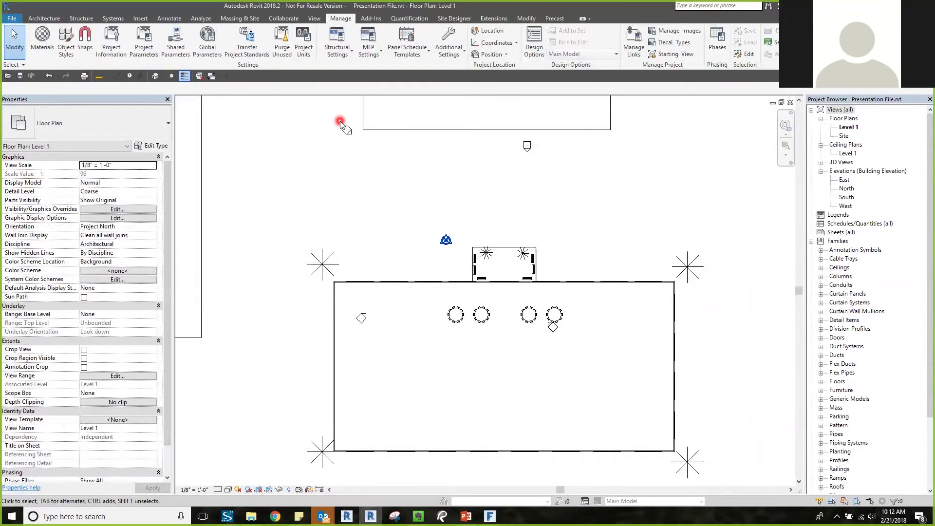
Rotate the West elevation marker so its arrow points squarely east toward the main building
{"action": "scroll", "coordinate": [340, 121], "scroll_direction": "up", "scroll_amount": 2}
{"action": "scroll", "coordinate": [341, 122], "scroll_direction": "up", "scroll_amount": 3}
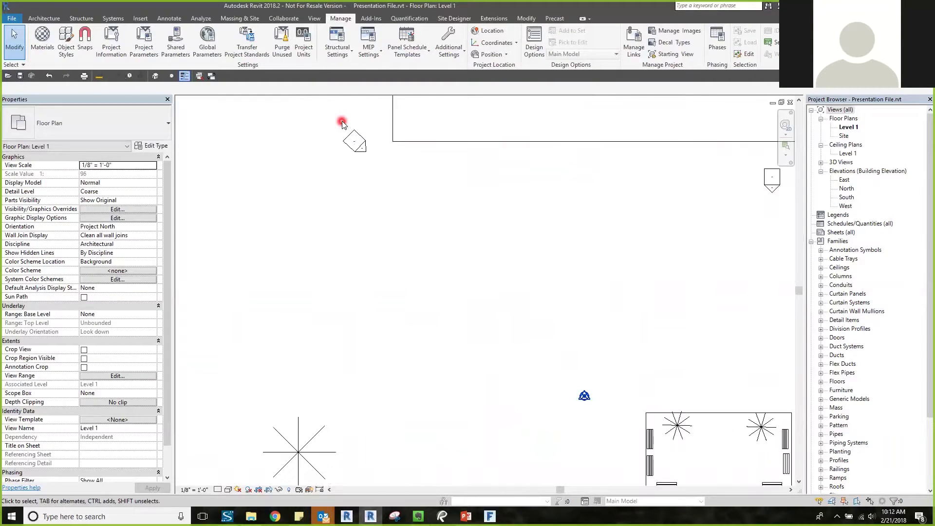
{"action": "left_click", "coordinate": [358, 145]}
{"action": "scroll", "coordinate": [327, 175], "scroll_direction": "up", "scroll_amount": 2}
{"action": "left_click", "coordinate": [325, 179]}
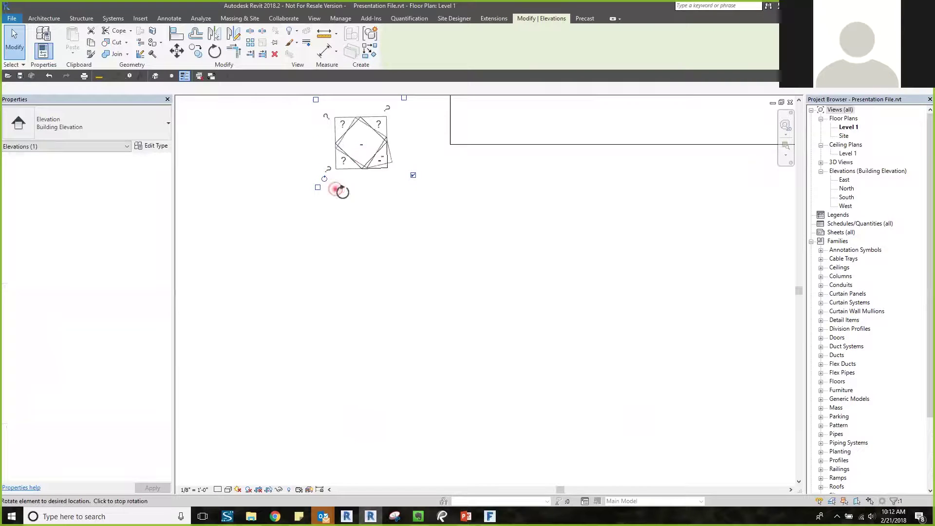
{"action": "left_click", "coordinate": [361, 196]}
Move the West elevation marker together with its arrow to just outside the main building's west end wall
{"action": "scroll", "coordinate": [380, 161], "scroll_direction": "down", "scroll_amount": 2}
{"action": "left_click_drag", "start_coordinate": [351, 129], "coordinate": [429, 209]}
{"action": "scroll", "coordinate": [441, 129], "scroll_direction": "down", "scroll_amount": 3}
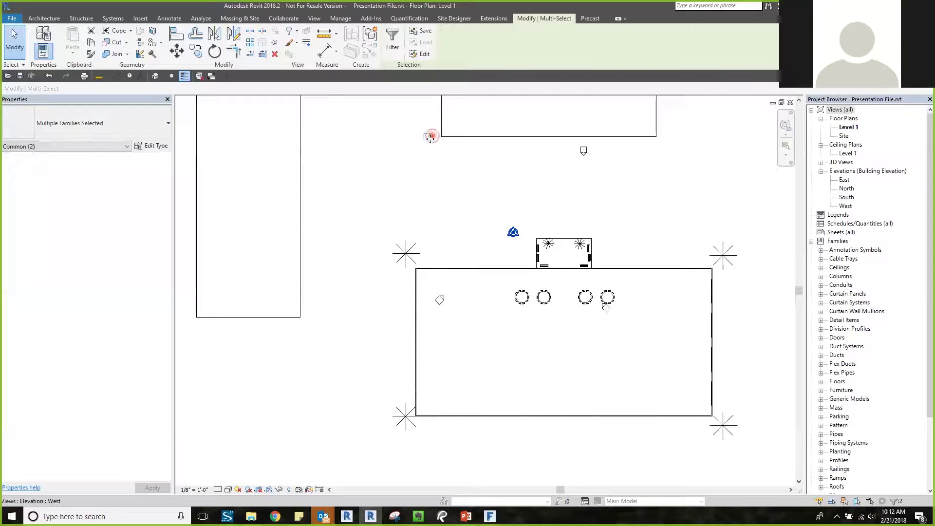
{"action": "left_click_drag", "start_coordinate": [403, 253], "coordinate": [364, 271]}
{"action": "left_click", "coordinate": [629, 335]}
Rotate the East elevation marker beside the round tables so its arrow points squarely west
{"action": "scroll", "coordinate": [629, 336], "scroll_direction": "up", "scroll_amount": 2}
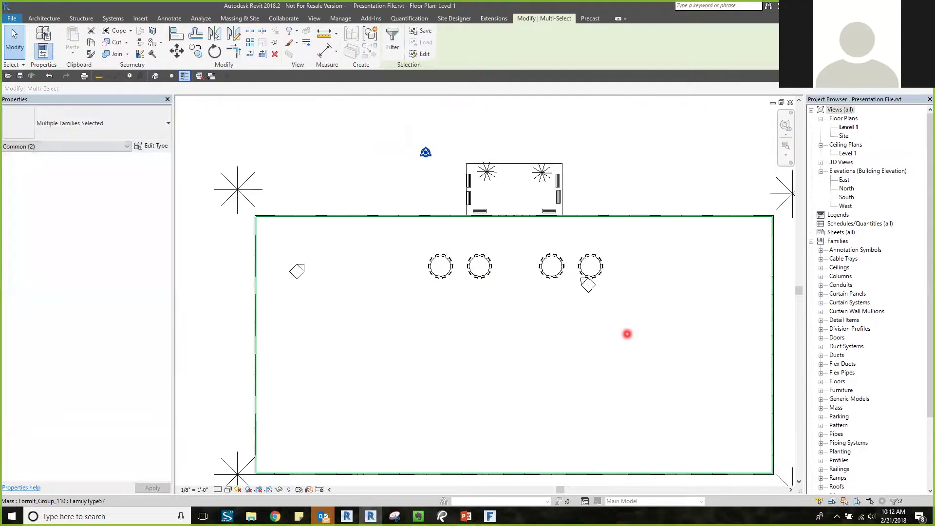
{"action": "scroll", "coordinate": [587, 287], "scroll_direction": "up", "scroll_amount": 2}
{"action": "left_click", "coordinate": [588, 288]}
{"action": "scroll", "coordinate": [591, 292], "scroll_direction": "up", "scroll_amount": 2}
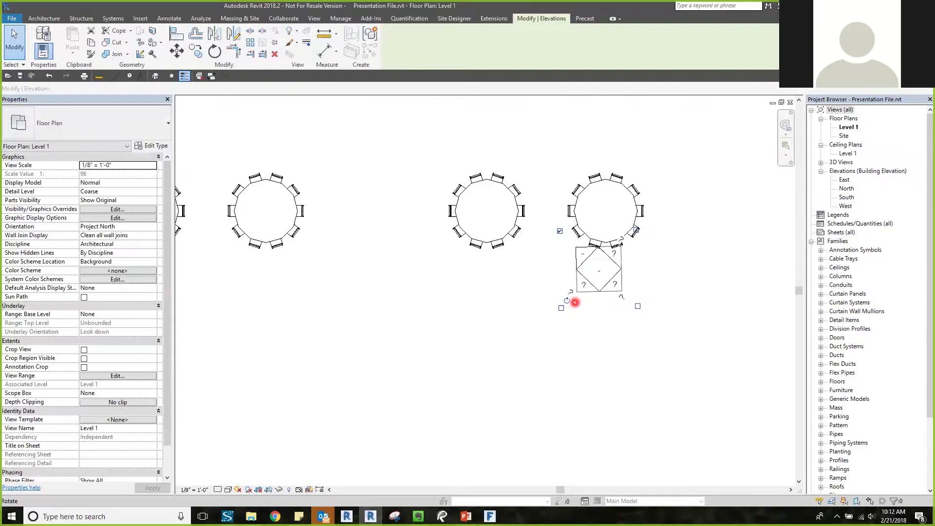
{"action": "left_click", "coordinate": [563, 299]}
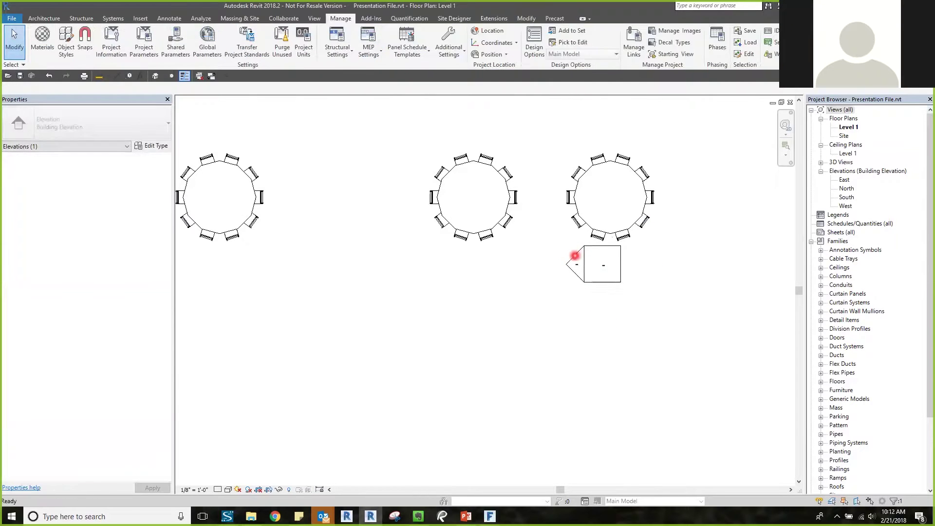
Move the East elevation marker and its arrow out of the main building to beyond its east end wall
{"action": "left_click", "coordinate": [583, 256]}
{"action": "left_click", "coordinate": [620, 258], "text": "ctrl"}
{"action": "scroll", "coordinate": [534, 254], "scroll_direction": "down", "scroll_amount": 5}
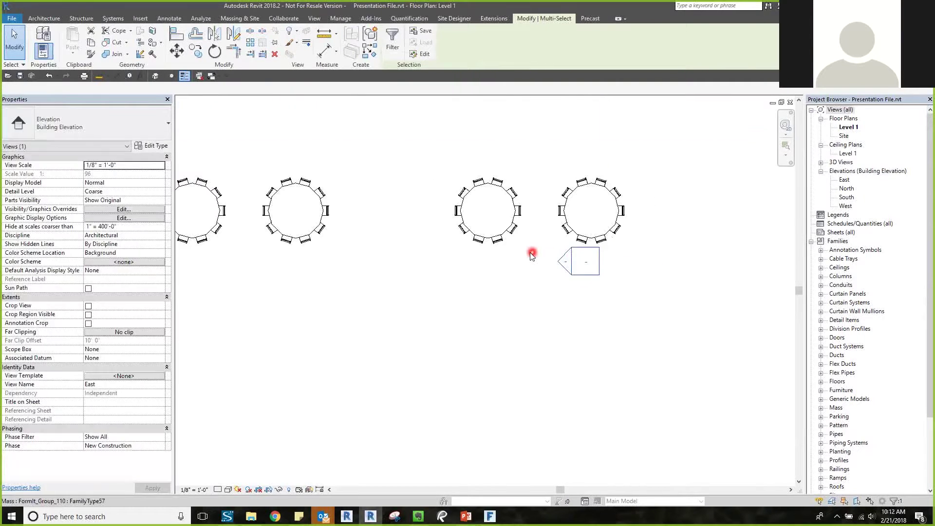
{"action": "mouse_move", "coordinate": [554, 261]}
{"action": "left_mouse_down"}
{"action": "mouse_move", "coordinate": [674, 269]}
{"action": "mouse_move", "coordinate": [745, 253]}
{"action": "mouse_move", "coordinate": [784, 230]}
{"action": "left_mouse_up"}
{"action": "scroll", "coordinate": [674, 269], "scroll_direction": "down", "scroll_amount": 3}
{"action": "left_click", "coordinate": [787, 246]}
Rotate the remaining elevation marker inside the main building, the South one, so its arrow points squarely toward Project North
{"action": "scroll", "coordinate": [419, 254], "scroll_direction": "up", "scroll_amount": 8}
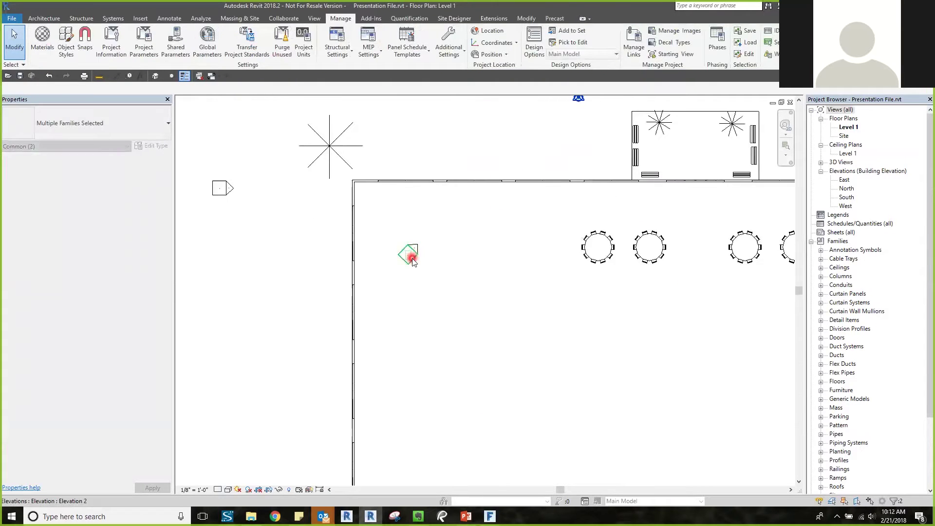
{"action": "left_click", "coordinate": [412, 258]}
{"action": "left_click_drag", "start_coordinate": [385, 275], "coordinate": [408, 289]}
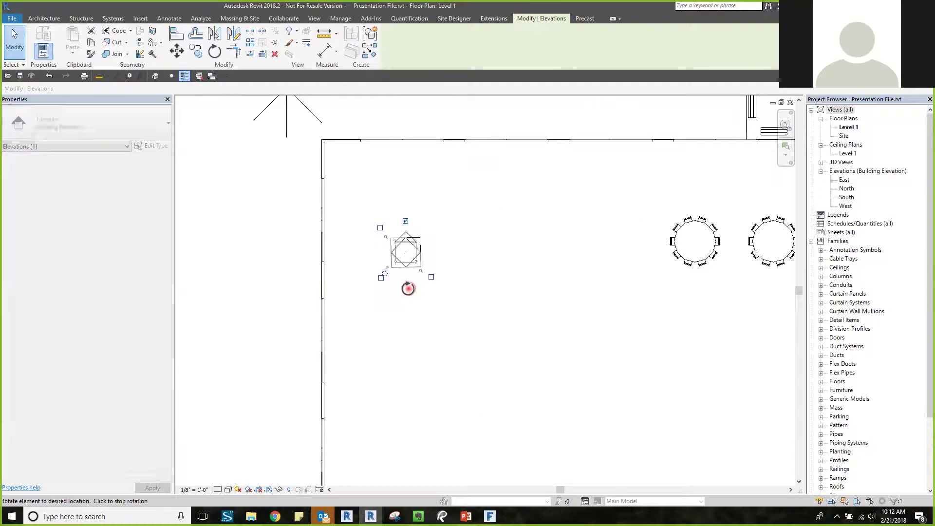
{"action": "left_click", "coordinate": [394, 222]}
{"action": "scroll", "coordinate": [397, 225], "scroll_direction": "down", "scroll_amount": 1}
{"action": "scroll", "coordinate": [403, 246], "scroll_direction": "up", "scroll_amount": 2}
Move the South elevation marker and its arrow out of the main building to just below its long south wall
{"action": "left_click", "coordinate": [406, 259]}
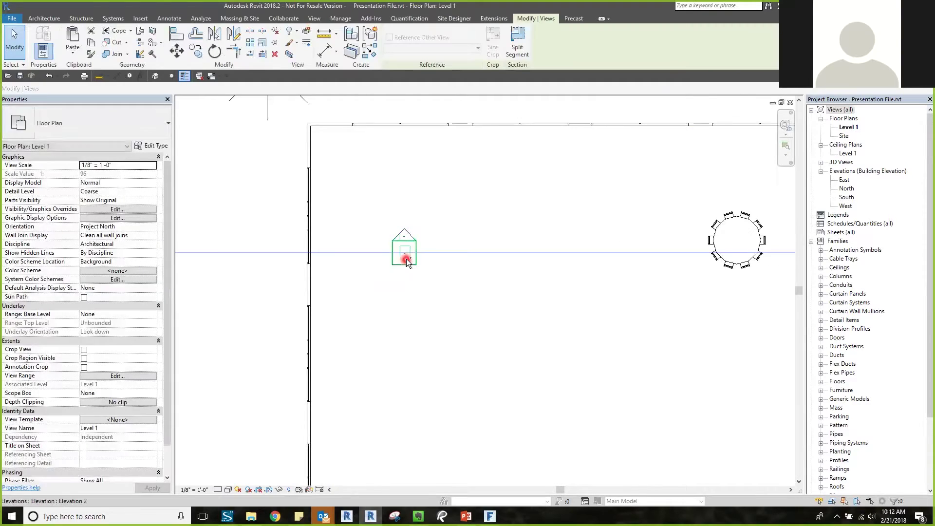
{"action": "left_click", "coordinate": [408, 258], "text": "ctrl"}
{"action": "scroll", "coordinate": [409, 250], "scroll_direction": "down", "scroll_amount": 3}
{"action": "mouse_move", "coordinate": [411, 252]}
{"action": "left_mouse_down"}
{"action": "mouse_move", "coordinate": [533, 430]}
{"action": "mouse_move", "coordinate": [561, 455]}
{"action": "left_mouse_up"}
{"action": "scroll", "coordinate": [528, 330], "scroll_direction": "down", "scroll_amount": 2}
{"action": "left_click", "coordinate": [620, 261]}
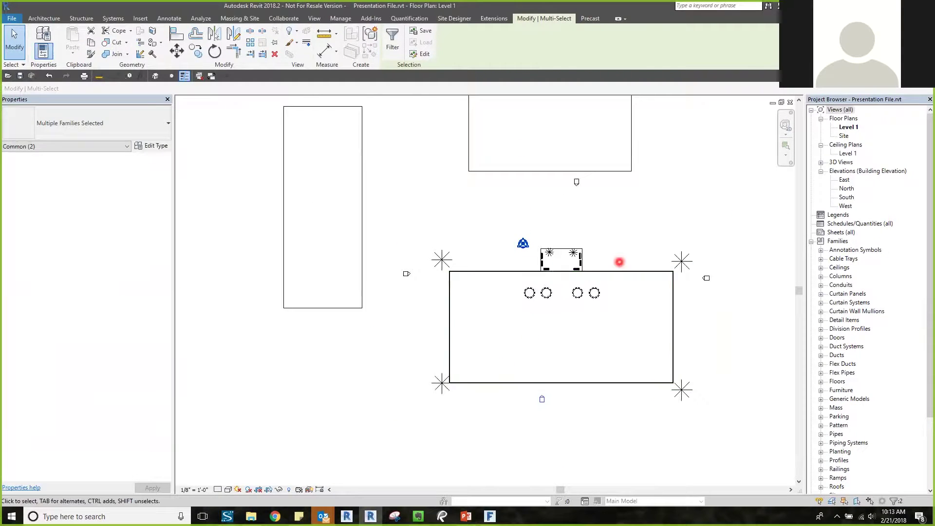
Open the North elevation from its marker, examine the level lines and heads, and return to the Level 1 plan
{"action": "middle_click_drag", "start_coordinate": [652, 245], "coordinate": [591, 242]}
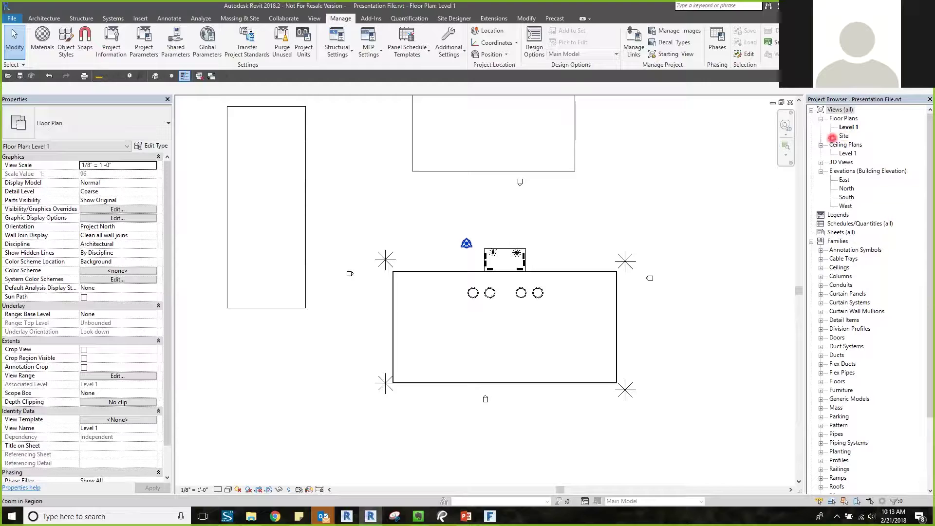
{"action": "double_click", "coordinate": [520, 187]}
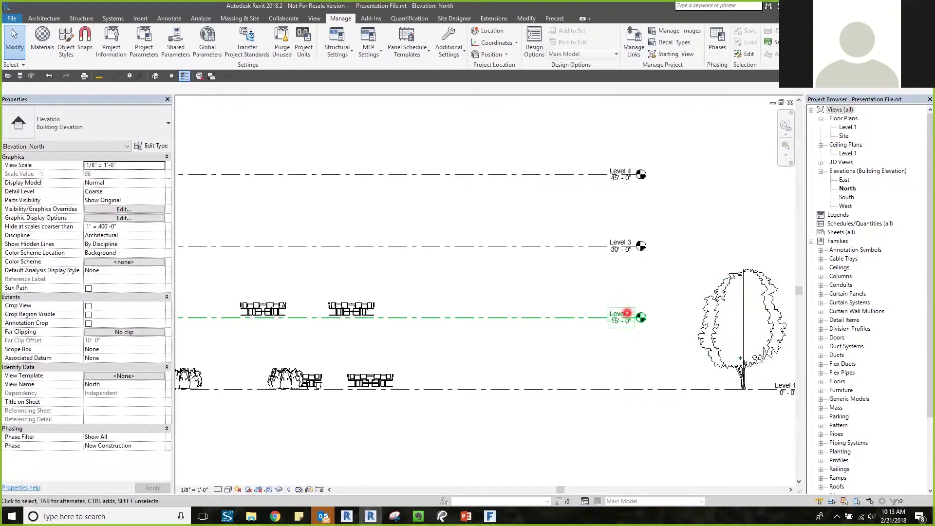
{"action": "scroll", "coordinate": [680, 317], "scroll_direction": "up", "scroll_amount": 3}
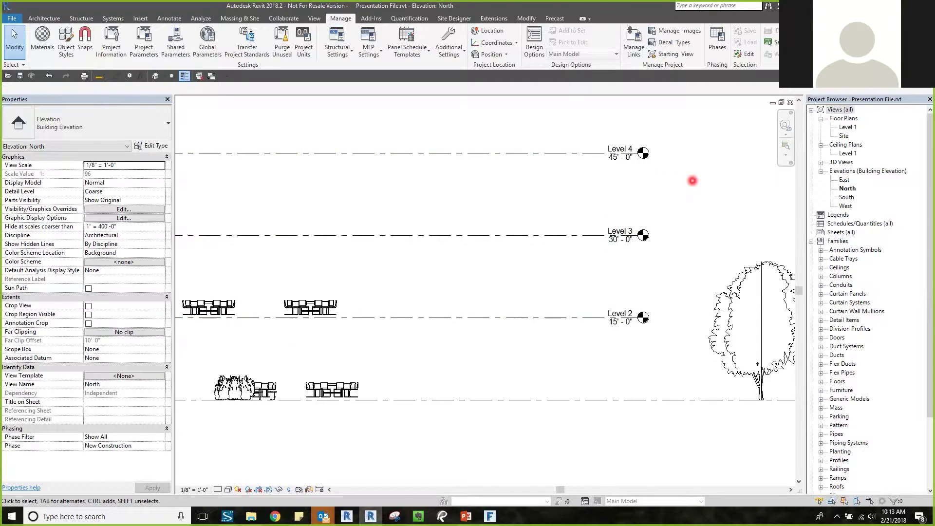
{"action": "scroll", "coordinate": [690, 179], "scroll_direction": "up", "scroll_amount": 2}
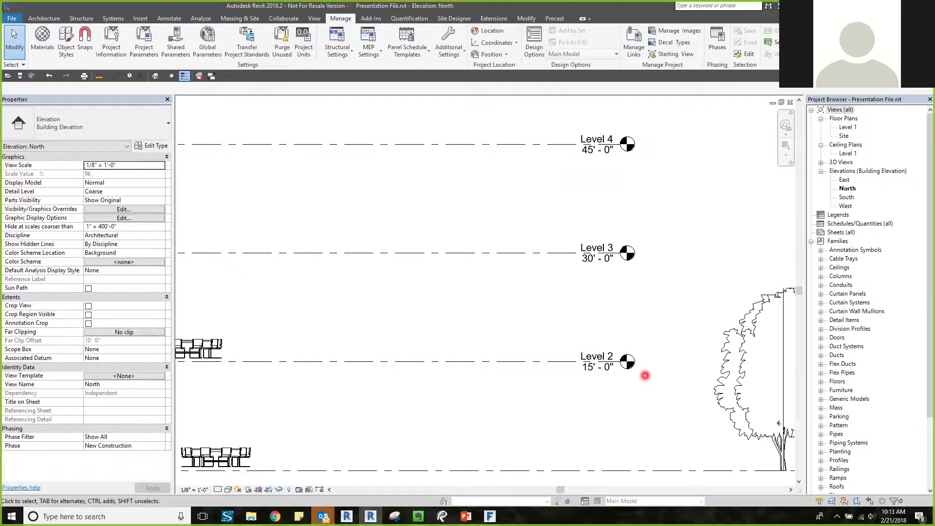
{"action": "middle_click_drag", "start_coordinate": [660, 368], "coordinate": [636, 363]}
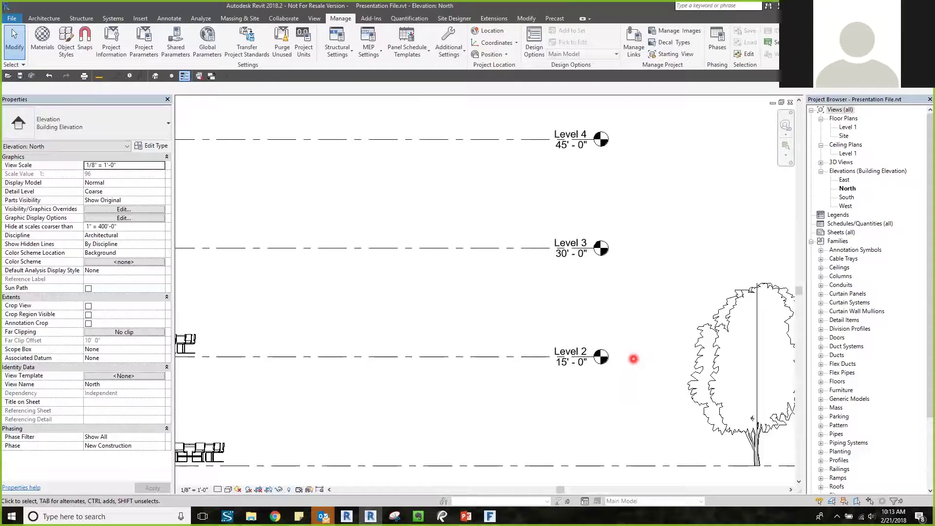
{"action": "key", "text": "ctrl+Tab"}
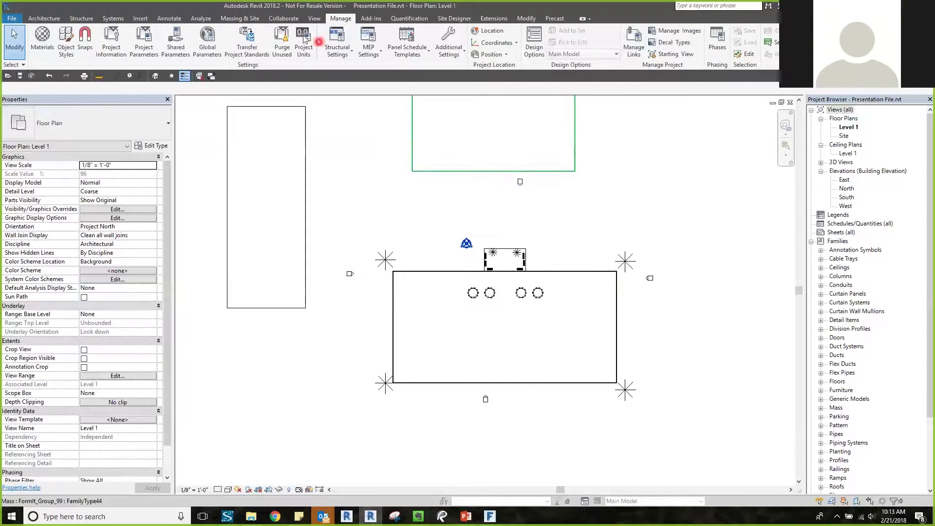
Create new floor plan views for Level 2, Level 3 and Level 4
{"action": "left_click", "coordinate": [315, 18]}
{"action": "left_click", "coordinate": [403, 55]}
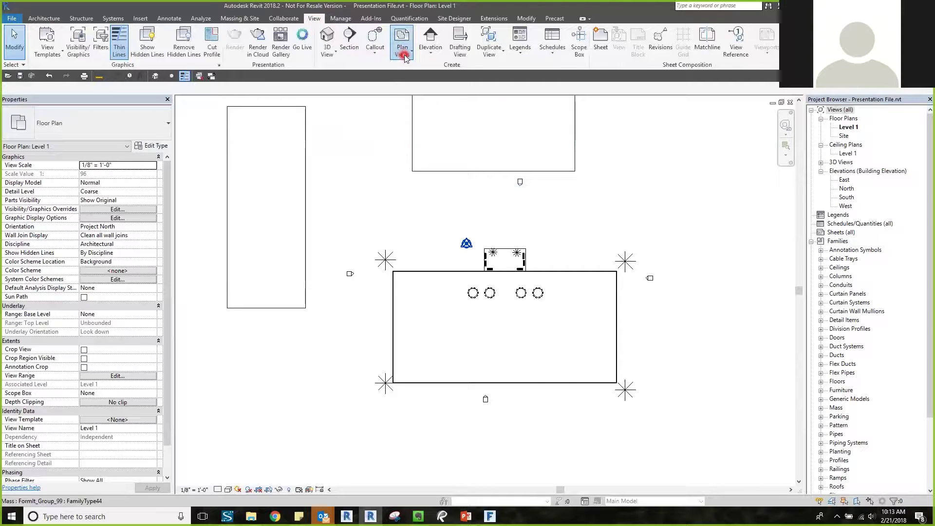
{"action": "left_click", "coordinate": [414, 69]}
{"action": "left_click", "coordinate": [506, 216]}
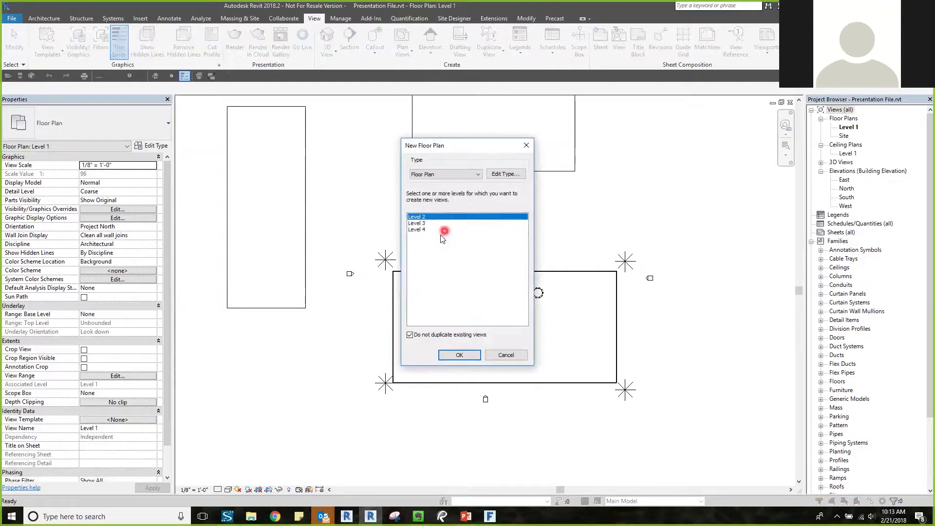
{"action": "left_click", "coordinate": [423, 224], "text": "shift"}
{"action": "left_click", "coordinate": [425, 230], "text": "shift"}
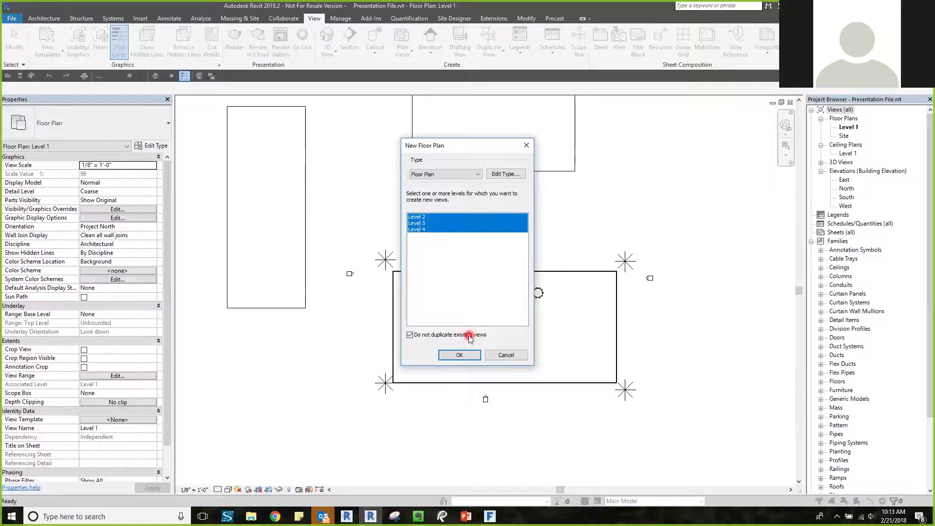
{"action": "left_click", "coordinate": [460, 355]}
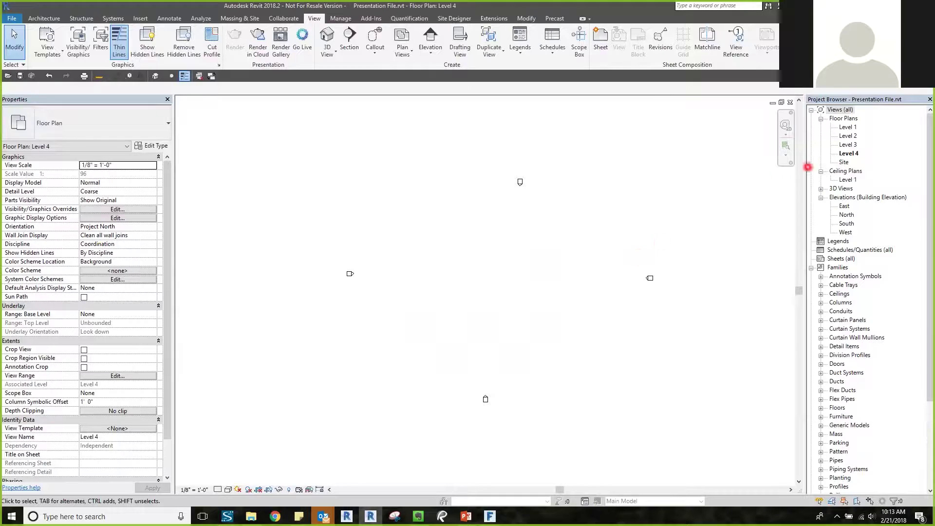
Compare the Level 1 and Level 2 floor plans, and turn on the Mass category in Level 2's Visibility/Graphic Overrides
{"action": "double_click", "coordinate": [848, 126]}
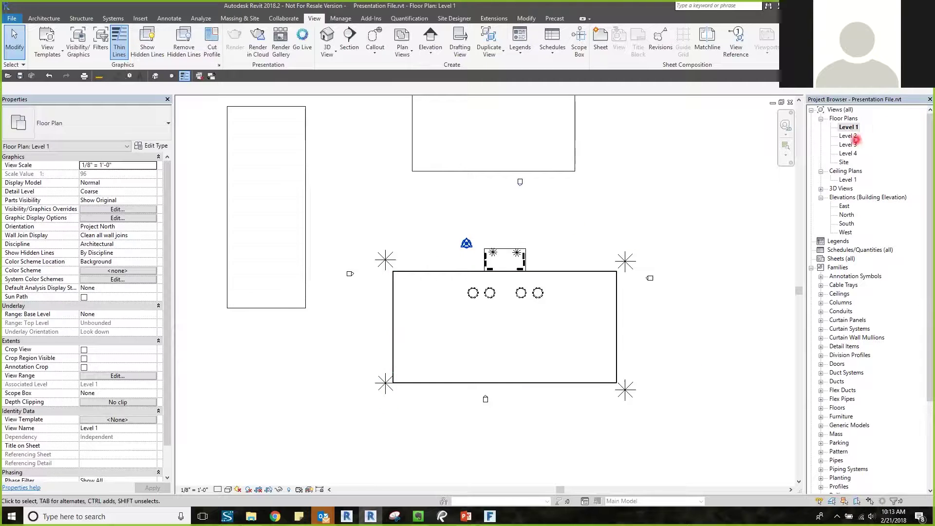
{"action": "double_click", "coordinate": [850, 136]}
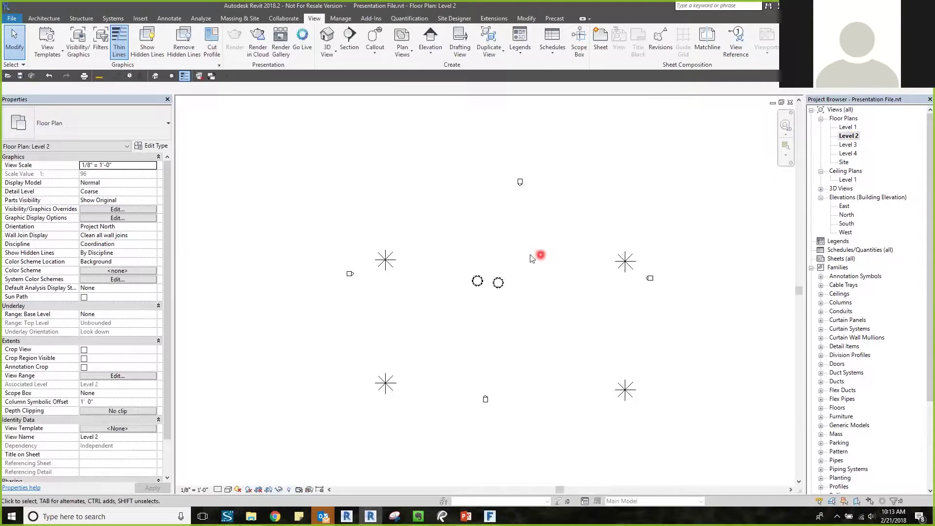
{"action": "key", "text": "v"}
{"action": "key", "text": "g"}
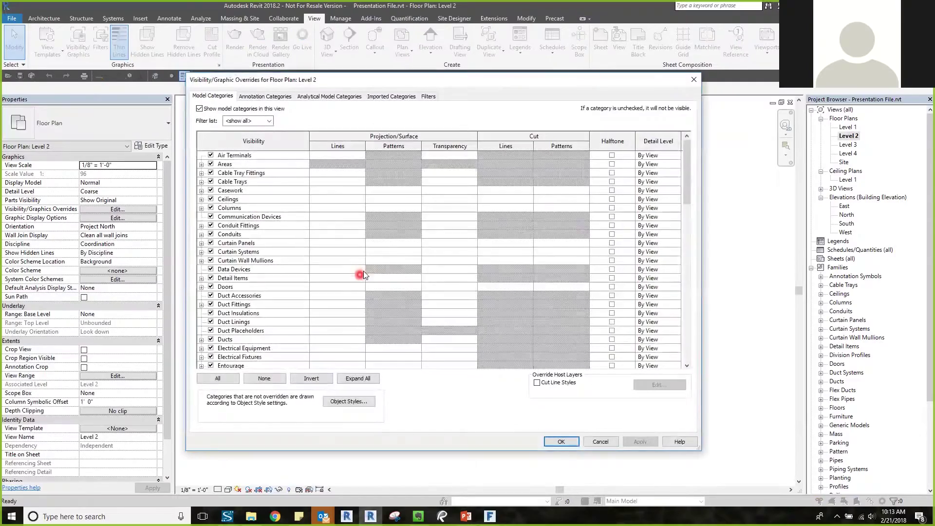
{"action": "scroll", "coordinate": [325, 276], "scroll_direction": "down", "scroll_amount": 5}
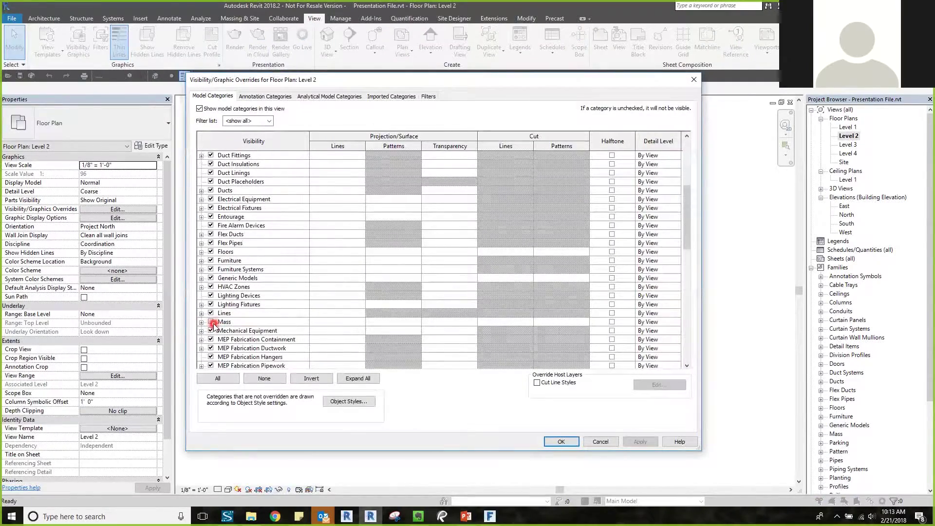
{"action": "left_click", "coordinate": [217, 322]}
{"action": "left_click", "coordinate": [640, 441]}
{"action": "left_click", "coordinate": [562, 441]}
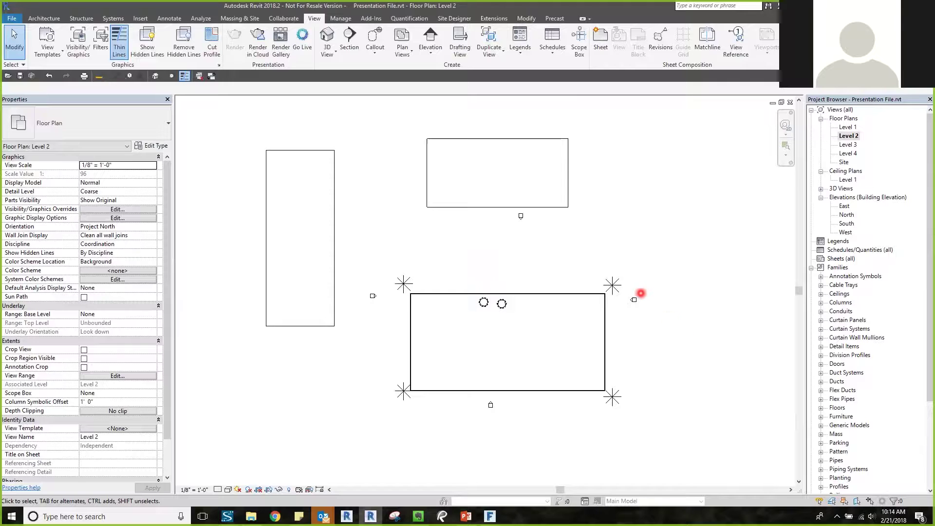
Open the default 3D view of the building and surrounding masses, and check the available visual styles
{"action": "left_click", "coordinate": [155, 77]}
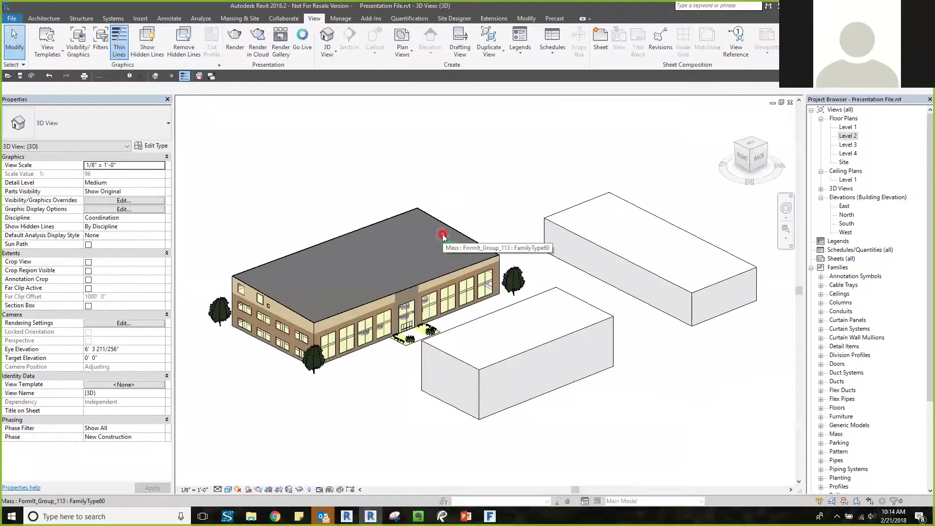
{"action": "mouse_move", "coordinate": [358, 192]}
{"action": "middle_mouse_down"}
{"action": "mouse_move", "coordinate": [371, 187]}
{"action": "mouse_move", "coordinate": [358, 192]}
{"action": "middle_mouse_up"}
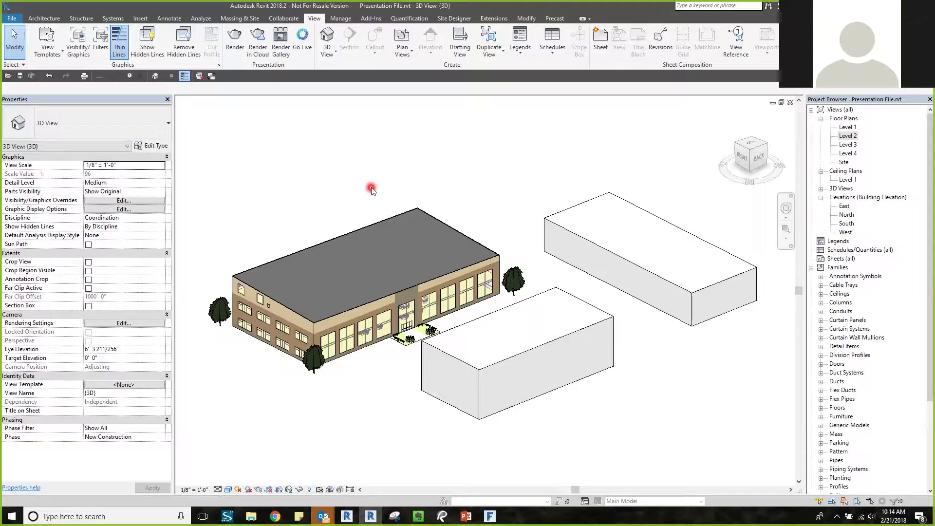
{"action": "left_click", "coordinate": [228, 489]}
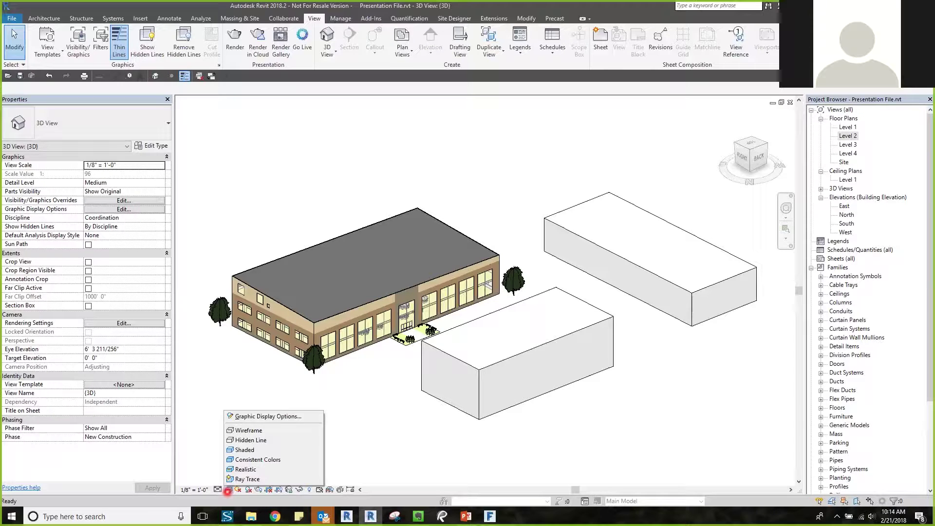
{"action": "left_click", "coordinate": [225, 377]}
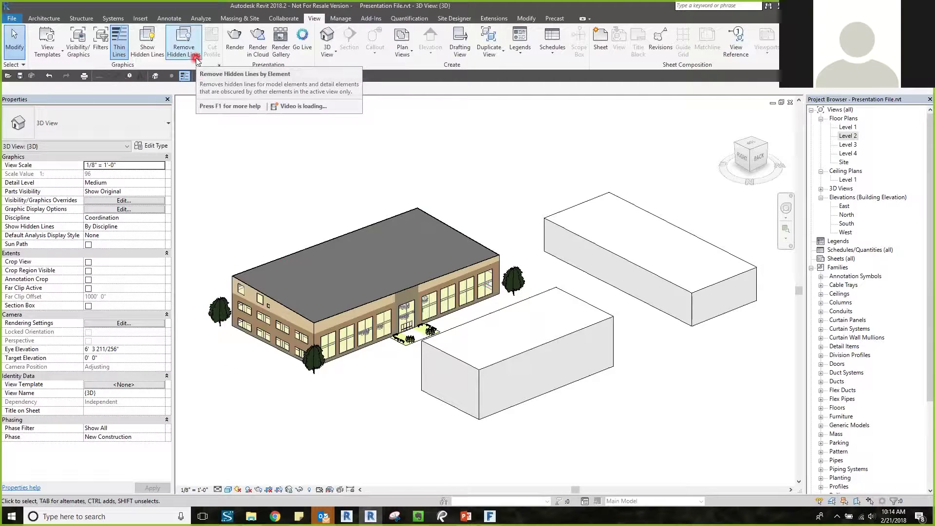
Set up a wall by face using the type Exterior - 6" w/ Stone w/ Cap and the location line Finish Face: Exterior
{"action": "left_click", "coordinate": [234, 19]}
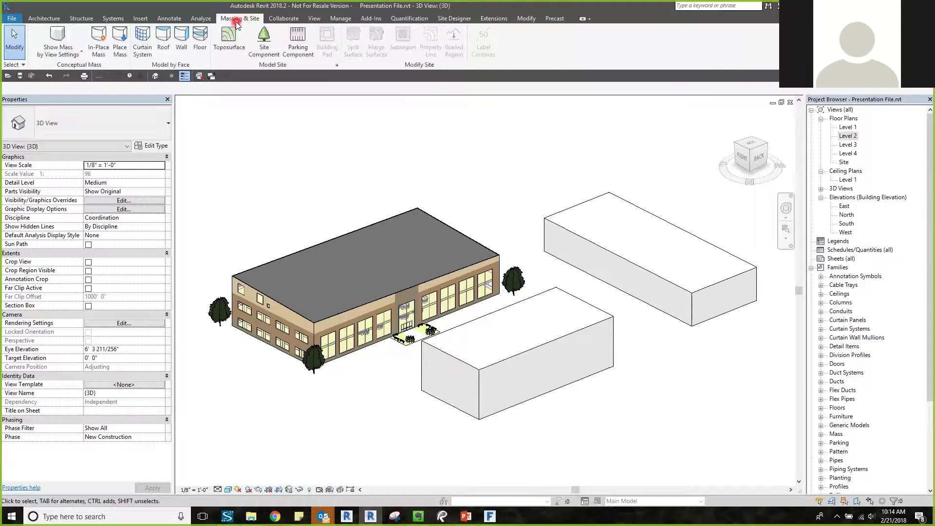
{"action": "left_click", "coordinate": [182, 49]}
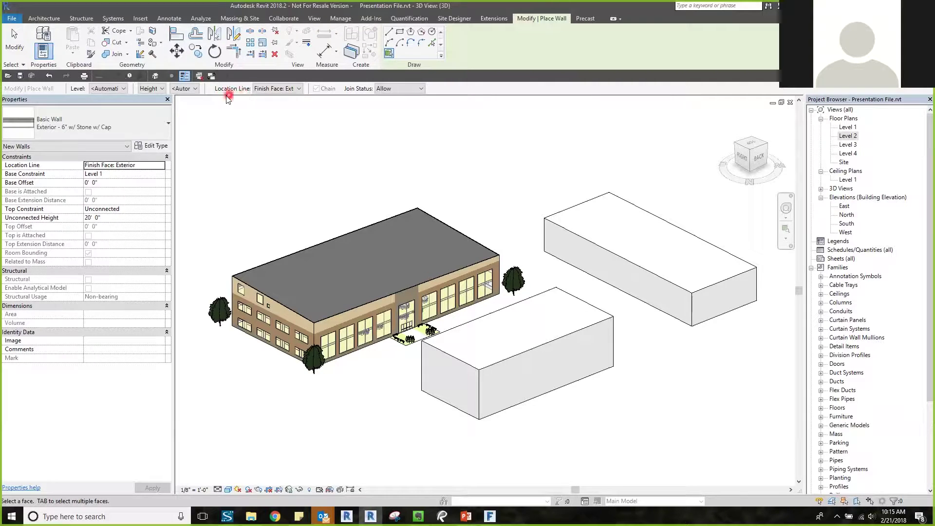
{"action": "left_click", "coordinate": [286, 89]}
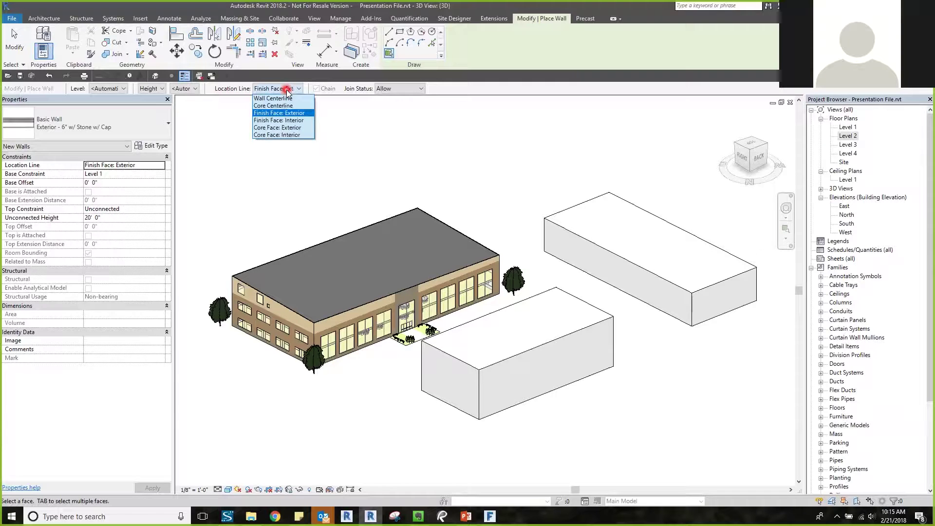
{"action": "left_click", "coordinate": [307, 113]}
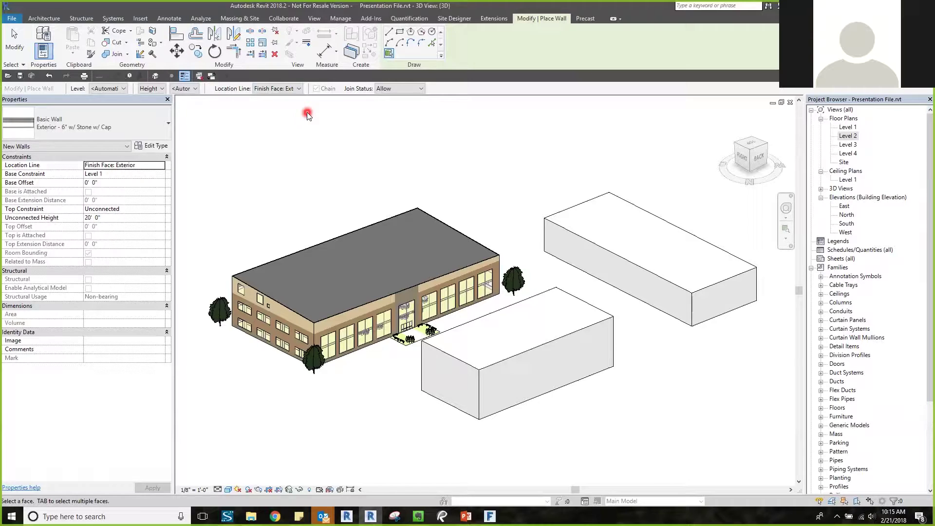
{"action": "scroll", "coordinate": [332, 394], "scroll_direction": "up", "scroll_amount": 3}
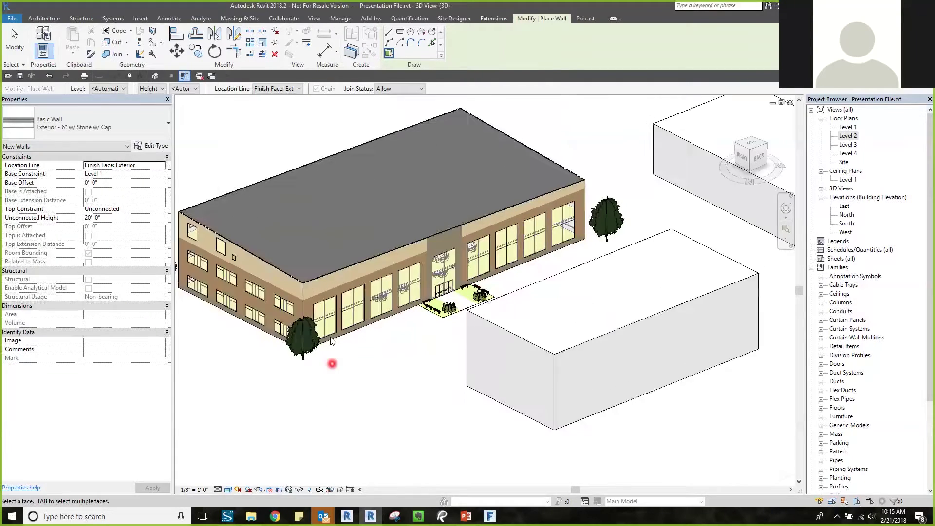
{"action": "scroll", "coordinate": [331, 341], "scroll_direction": "up", "scroll_amount": 5}
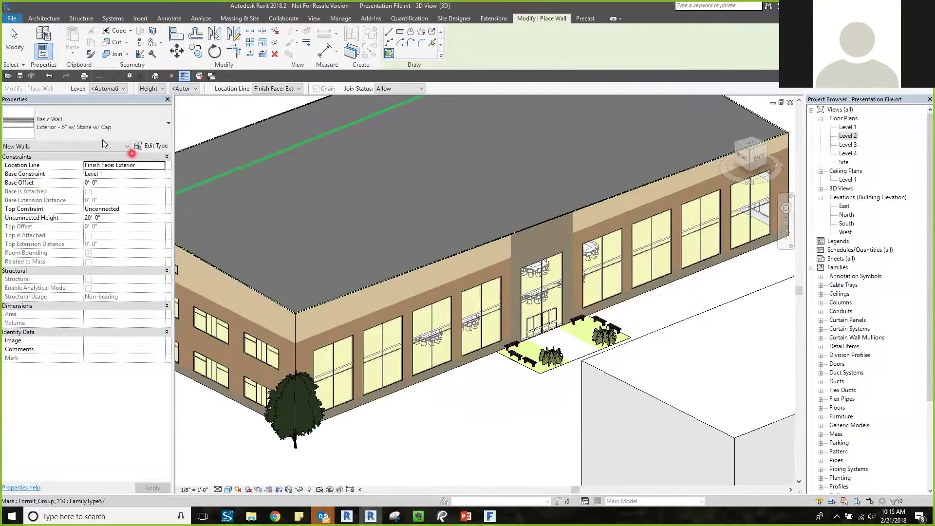
{"action": "left_click", "coordinate": [100, 123]}
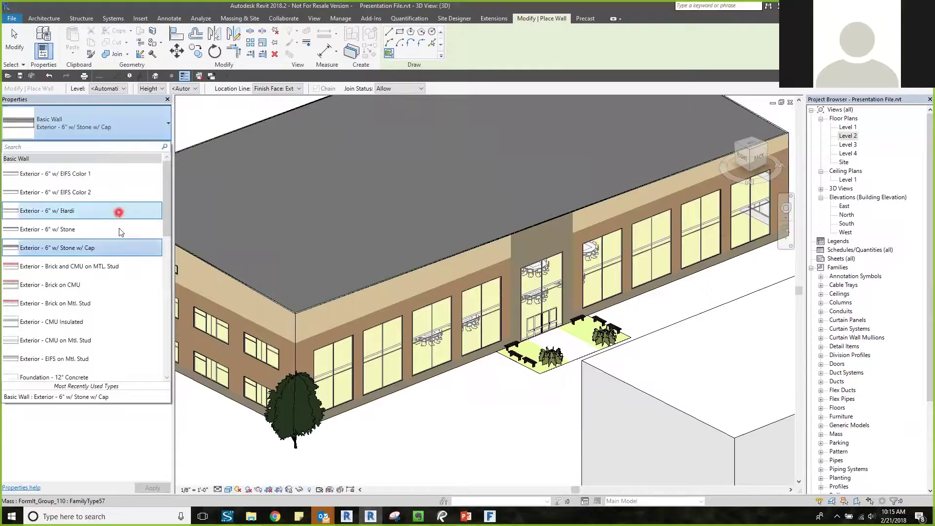
{"action": "left_click", "coordinate": [117, 249]}
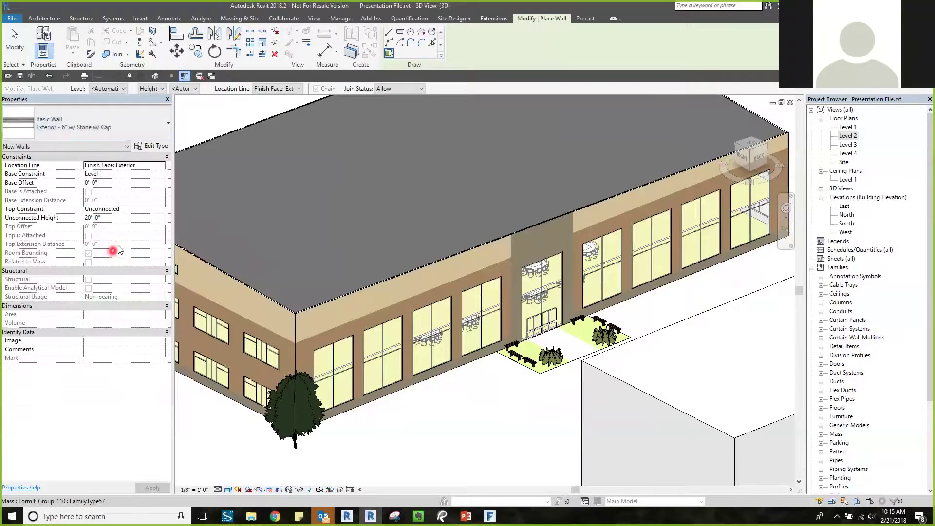
Create the wall on the mass face forming the stone base and entrance surround of the long entrance facade, and inspect it
{"action": "scroll", "coordinate": [419, 440], "scroll_direction": "up", "scroll_amount": 4}
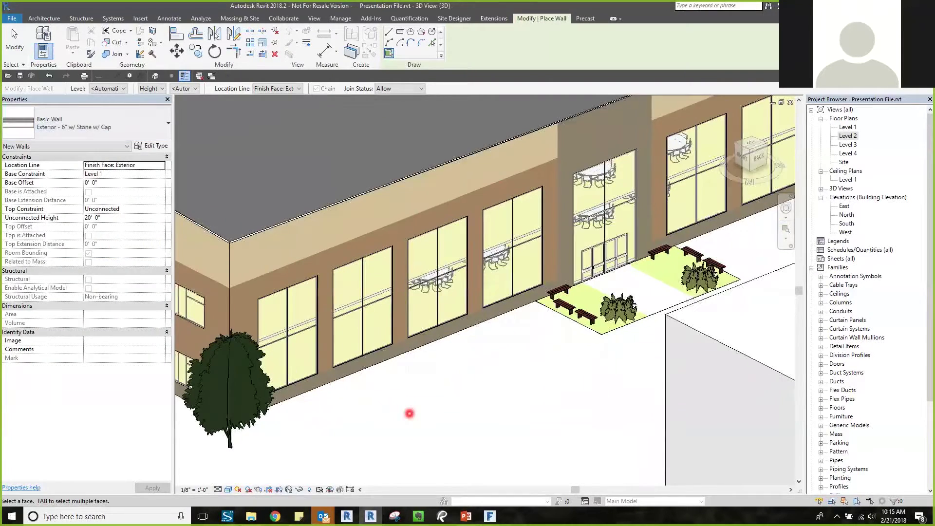
{"action": "scroll", "coordinate": [409, 414], "scroll_direction": "up", "scroll_amount": 3}
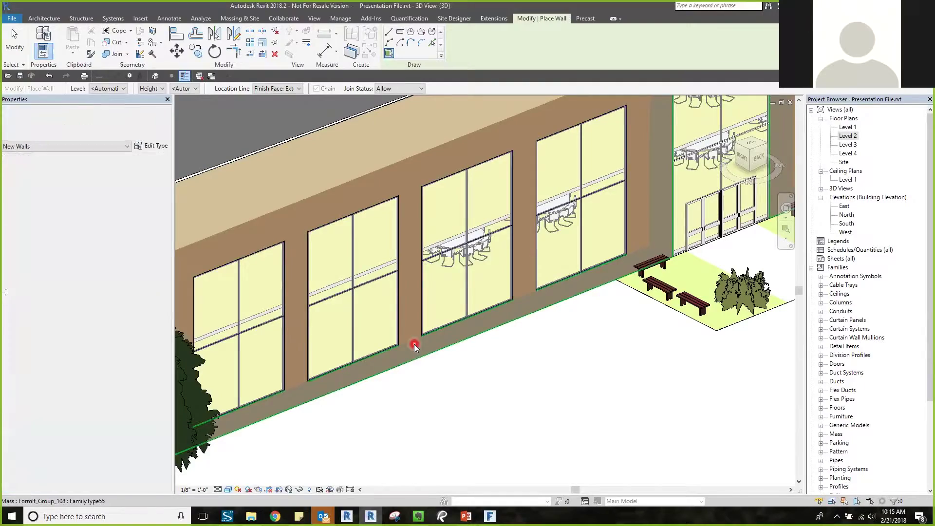
{"action": "middle_click_drag", "start_coordinate": [416, 344], "coordinate": [438, 424]}
{"action": "key", "text": "Escape"}
{"action": "scroll", "coordinate": [491, 319], "scroll_direction": "up", "scroll_amount": 2}
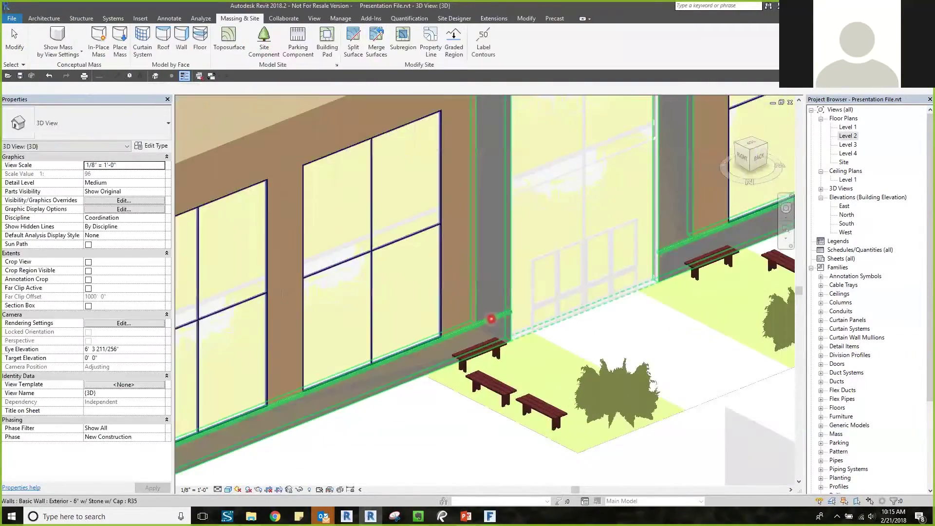
{"action": "key", "text": "Escape"}
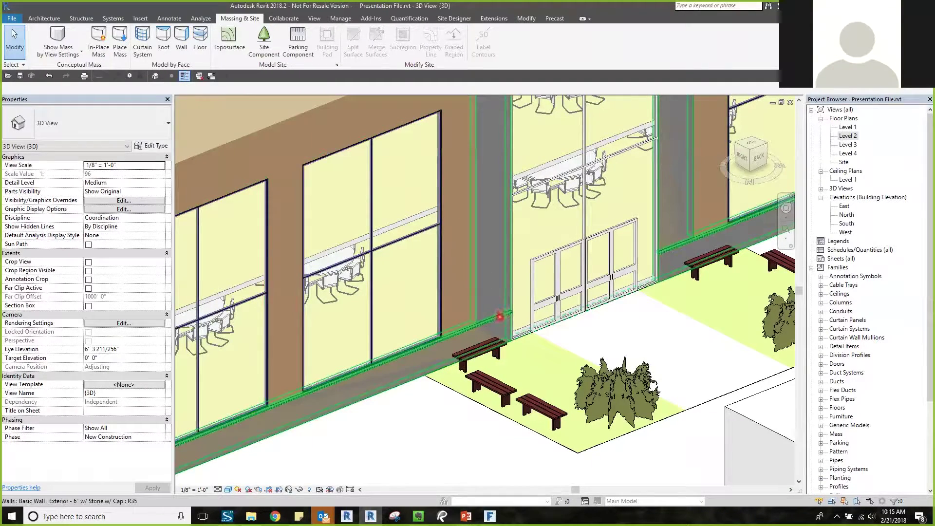
{"action": "scroll", "coordinate": [445, 404], "scroll_direction": "down", "scroll_amount": 3}
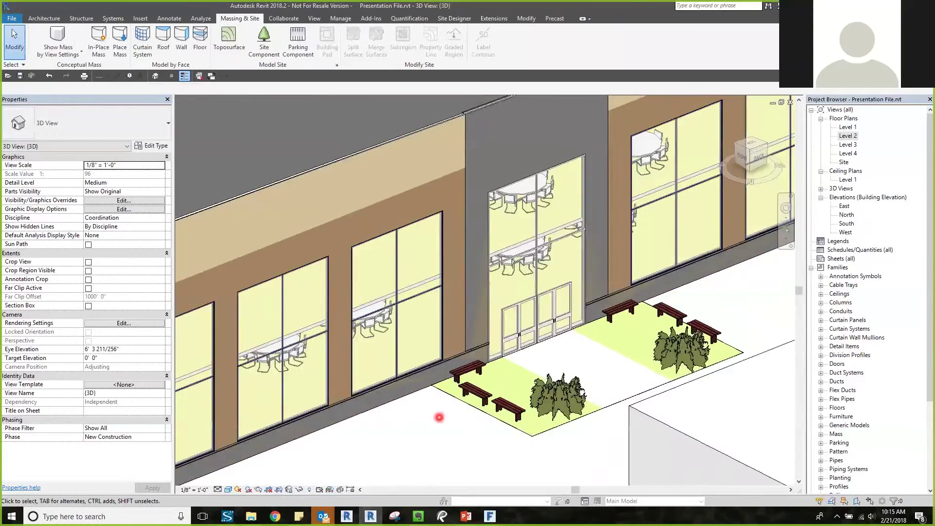
{"action": "middle_click_drag", "start_coordinate": [431, 403], "coordinate": [247, 290], "text": "shift"}
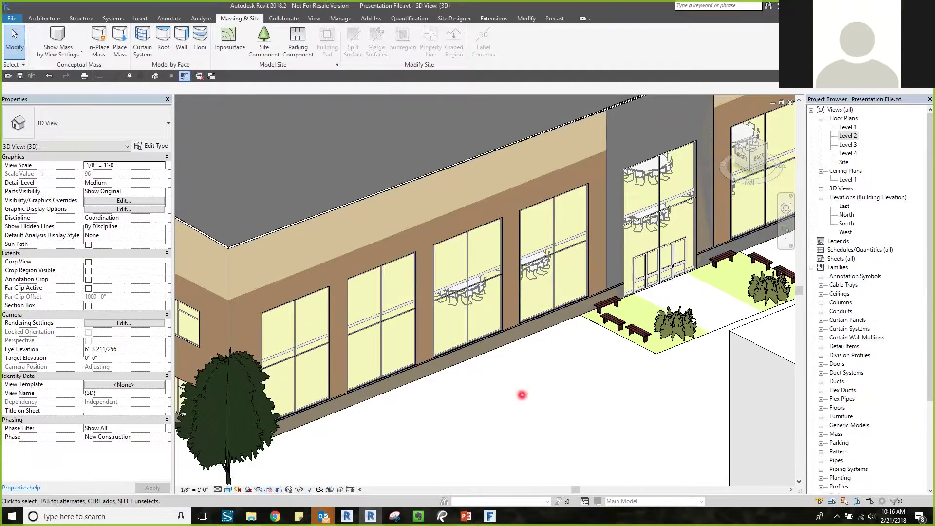
Create Exterior - 6" w/ Stone w/ Cap walls on the base faces of the adjacent short end and the long side opposite the entrance
{"action": "scroll", "coordinate": [453, 410], "scroll_direction": "down", "scroll_amount": 2}
{"action": "middle_click_drag", "start_coordinate": [453, 410], "coordinate": [647, 382]}
{"action": "key", "text": "w"}
{"action": "key", "text": "a"}
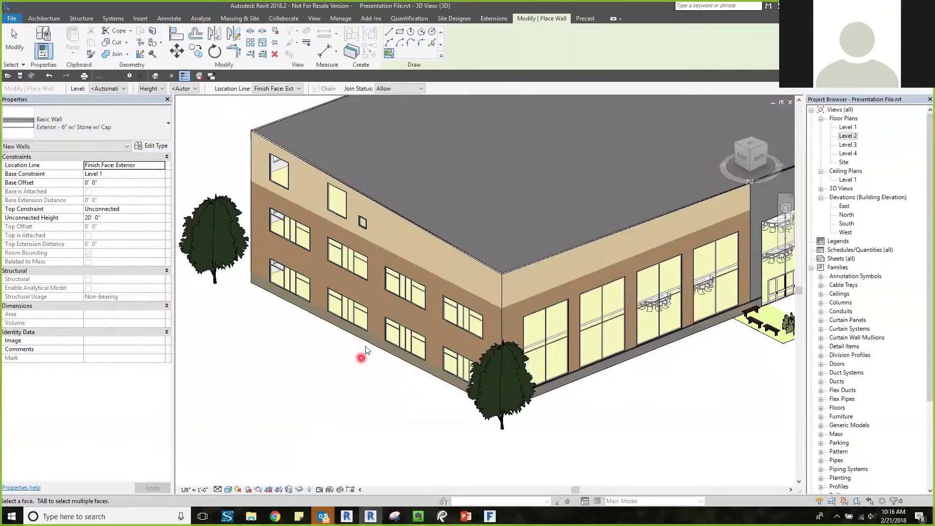
{"action": "scroll", "coordinate": [384, 328], "scroll_direction": "up", "scroll_amount": 4}
{"action": "scroll", "coordinate": [387, 324], "scroll_direction": "down", "scroll_amount": 2}
{"action": "scroll", "coordinate": [307, 336], "scroll_direction": "down", "scroll_amount": 4}
{"action": "middle_click_drag", "start_coordinate": [322, 338], "coordinate": [561, 320], "text": "shift"}
{"action": "scroll", "coordinate": [683, 334], "scroll_direction": "up", "scroll_amount": 3}
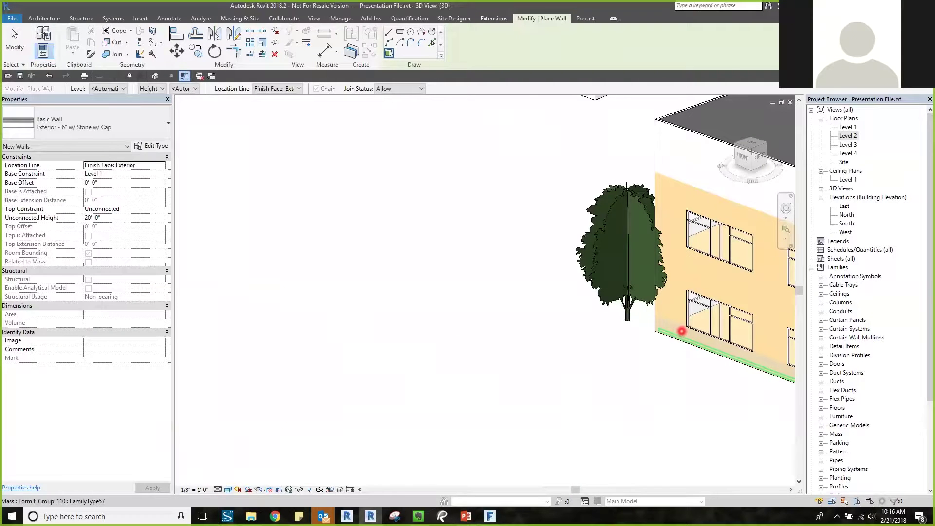
{"action": "scroll", "coordinate": [680, 328], "scroll_direction": "up", "scroll_amount": 3}
{"action": "left_click", "coordinate": [681, 329]}
Create the same stone wall on the base face of the building's other short end, and bring the entrance facade back into view
{"action": "scroll", "coordinate": [517, 319], "scroll_direction": "down", "scroll_amount": 3}
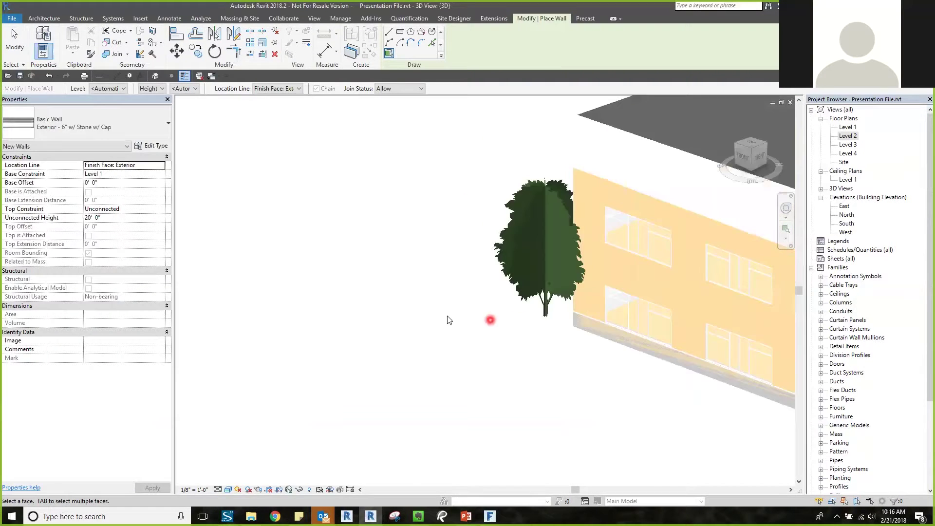
{"action": "scroll", "coordinate": [431, 319], "scroll_direction": "down", "scroll_amount": 2}
{"action": "middle_click_drag", "start_coordinate": [429, 319], "coordinate": [670, 290], "text": "shift"}
{"action": "middle_click_drag", "start_coordinate": [591, 286], "coordinate": [410, 278]}
{"action": "scroll", "coordinate": [653, 322], "scroll_direction": "up", "scroll_amount": 4}
{"action": "left_click", "coordinate": [628, 348]}
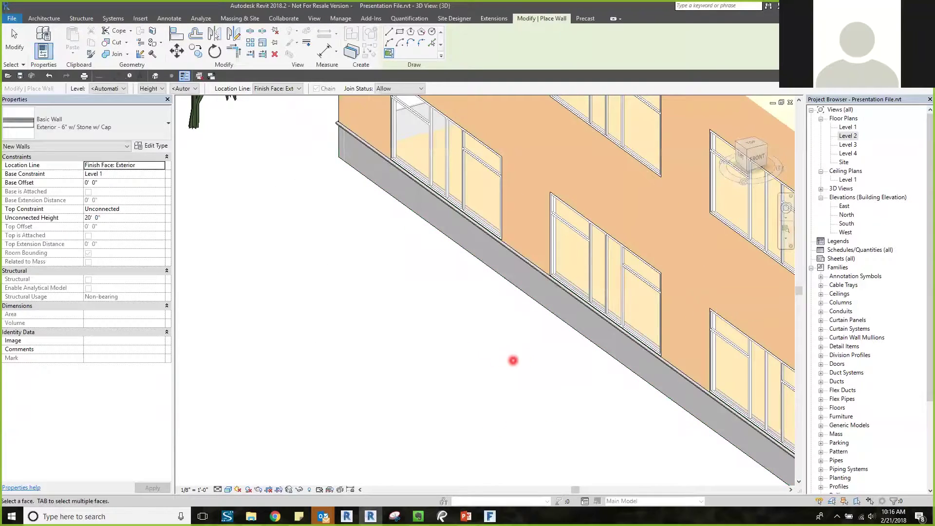
{"action": "scroll", "coordinate": [513, 360], "scroll_direction": "down", "scroll_amount": 5}
{"action": "key", "text": "Escape"}
{"action": "key", "text": "Escape"}
{"action": "middle_click_drag", "start_coordinate": [344, 254], "coordinate": [570, 251], "text": "shift"}
{"action": "middle_click_drag", "start_coordinate": [432, 234], "coordinate": [558, 322]}
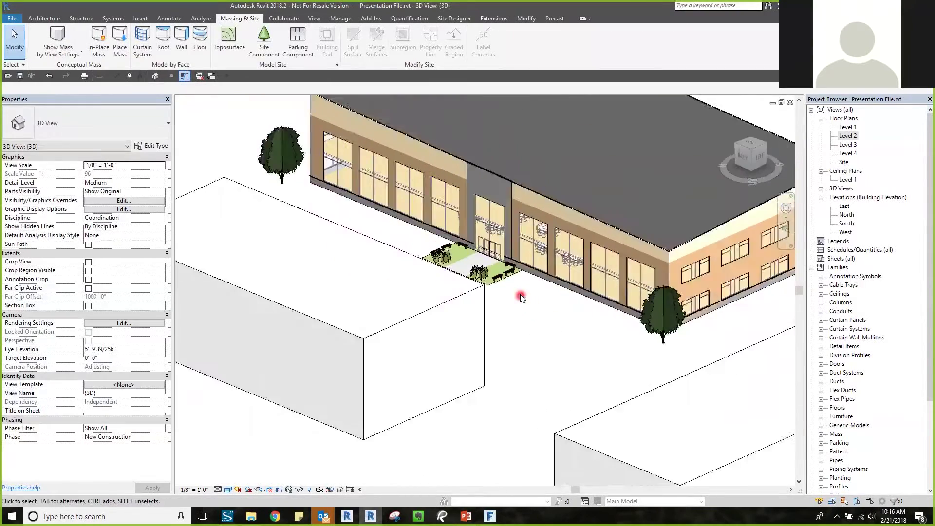
Place three Fixed 36" x 48" windows in a row on the stone wall above the entrance glazing
{"action": "scroll", "coordinate": [530, 311], "scroll_direction": "up", "scroll_amount": 5}
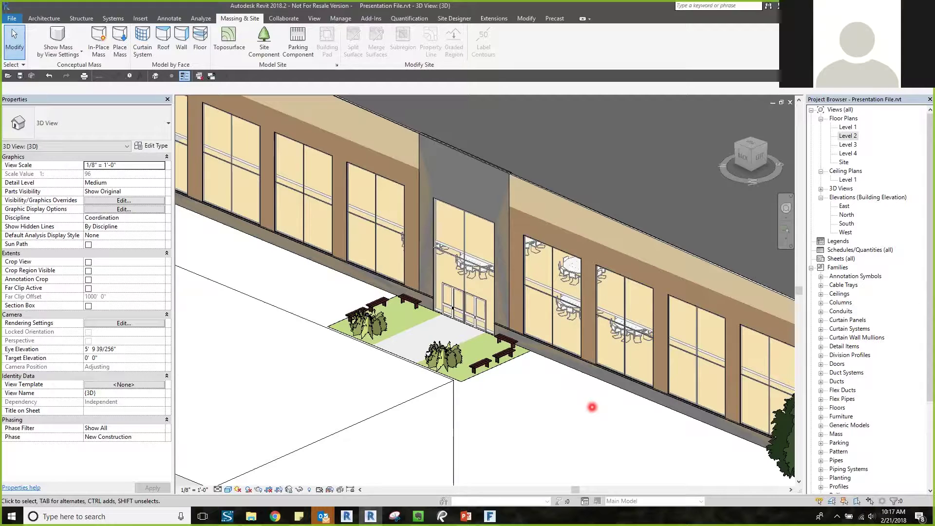
{"action": "key", "text": "w"}
{"action": "key", "text": "n"}
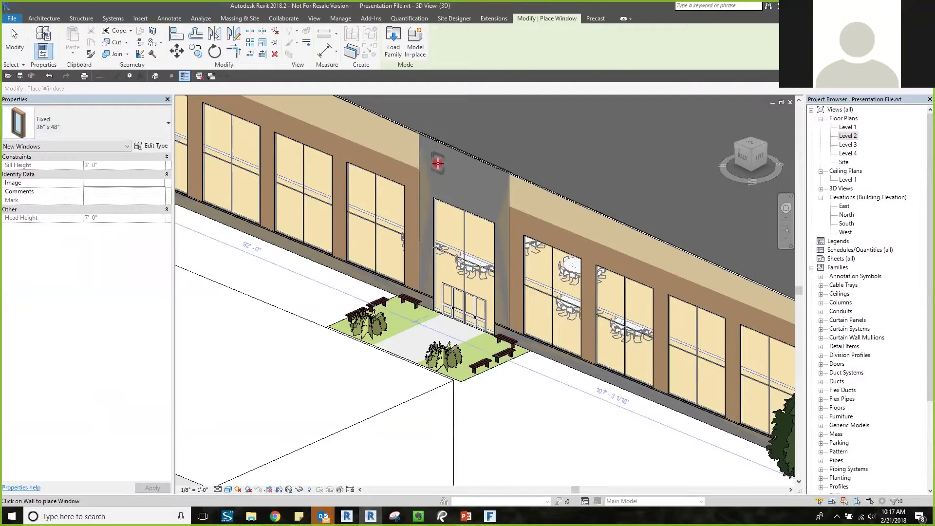
{"action": "scroll", "coordinate": [440, 168], "scroll_direction": "up", "scroll_amount": 5}
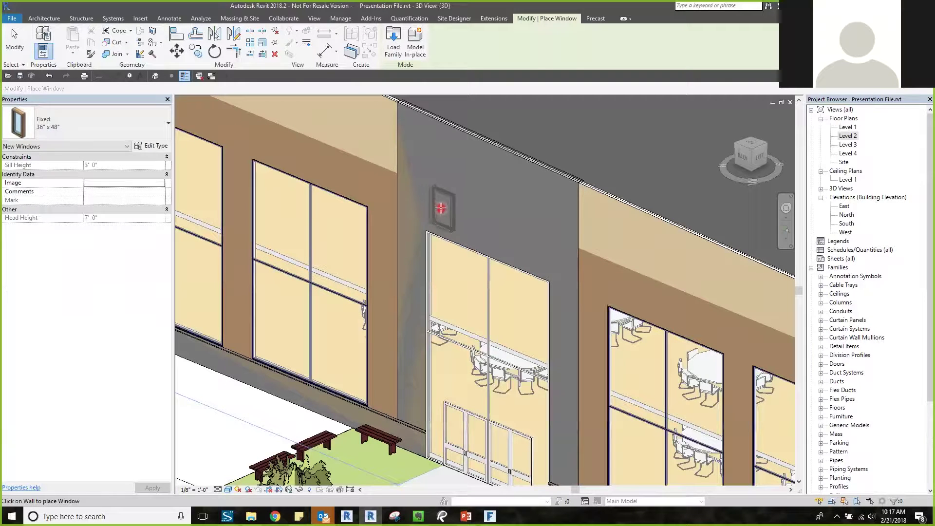
{"action": "left_click", "coordinate": [439, 208]}
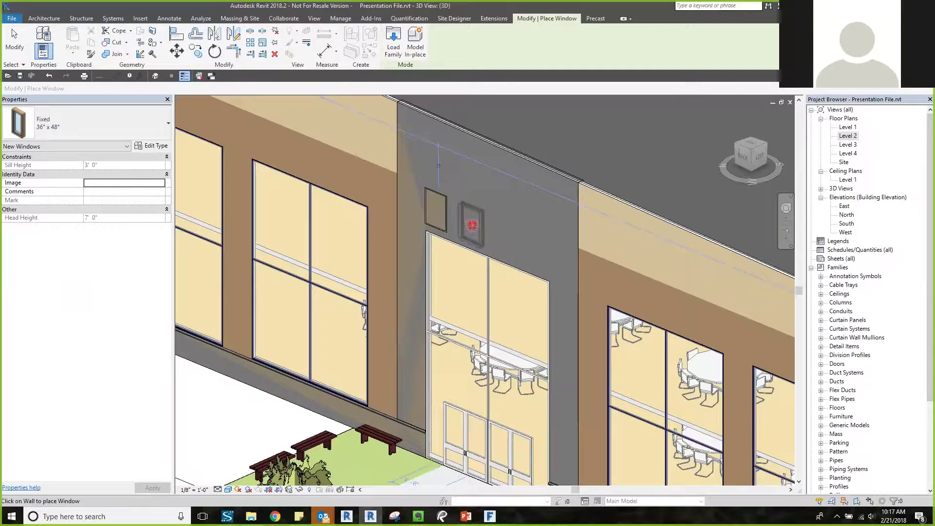
{"action": "left_click", "coordinate": [468, 225]}
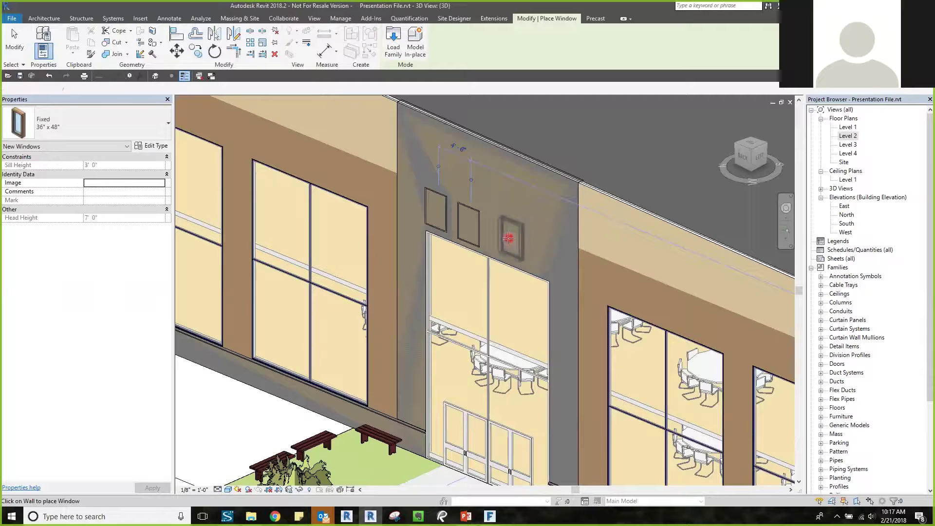
{"action": "left_click", "coordinate": [506, 236]}
{"action": "key", "text": "Escape"}
{"action": "key", "text": "Escape"}
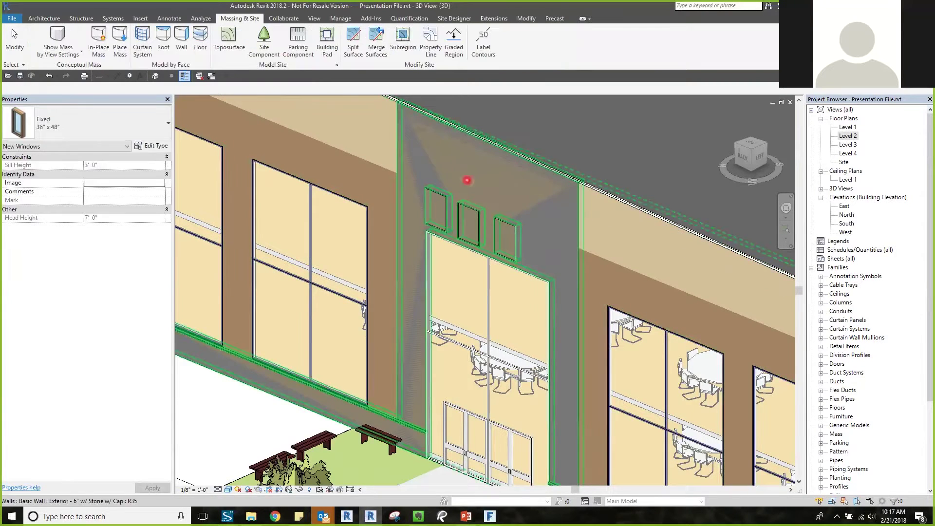
Examine the windows above the entrance and the mass glazing panels along the entrance facade
{"action": "scroll", "coordinate": [530, 186], "scroll_direction": "up", "scroll_amount": 2}
{"action": "scroll", "coordinate": [383, 222], "scroll_direction": "up", "scroll_amount": 2}
{"action": "scroll", "coordinate": [383, 222], "scroll_direction": "up", "scroll_amount": 2}
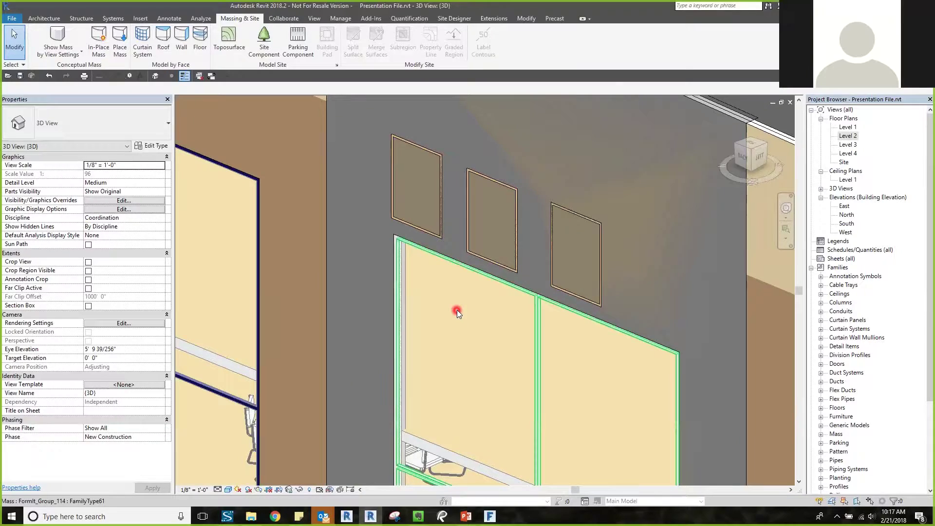
{"action": "scroll", "coordinate": [457, 310], "scroll_direction": "down", "scroll_amount": 1}
{"action": "scroll", "coordinate": [472, 332], "scroll_direction": "down", "scroll_amount": 3}
{"action": "middle_click_drag", "start_coordinate": [472, 332], "coordinate": [346, 198]}
{"action": "scroll", "coordinate": [347, 198], "scroll_direction": "down", "scroll_amount": 1}
{"action": "middle_click_drag", "start_coordinate": [497, 322], "coordinate": [468, 244]}
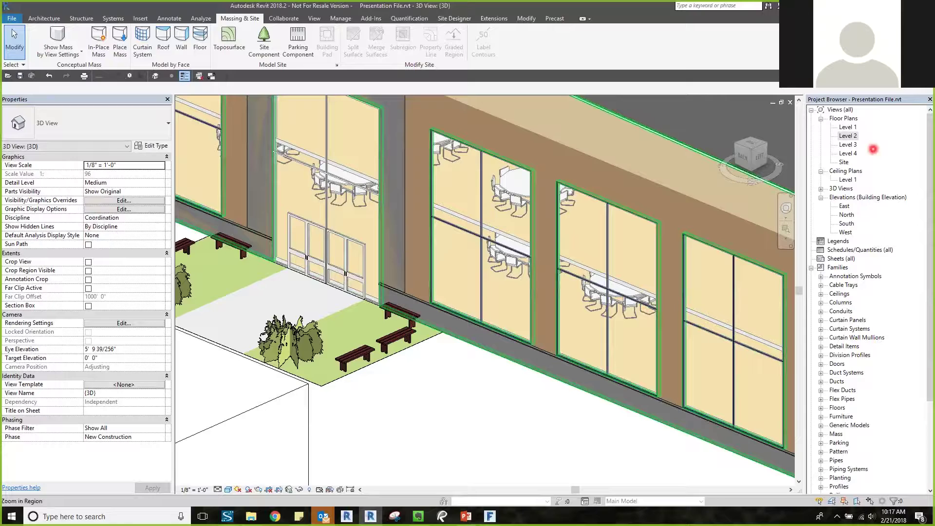
Open the Level 1 floor plan and start a wall of type Curtain Wall 1 at the entrance facade
{"action": "double_click", "coordinate": [848, 127]}
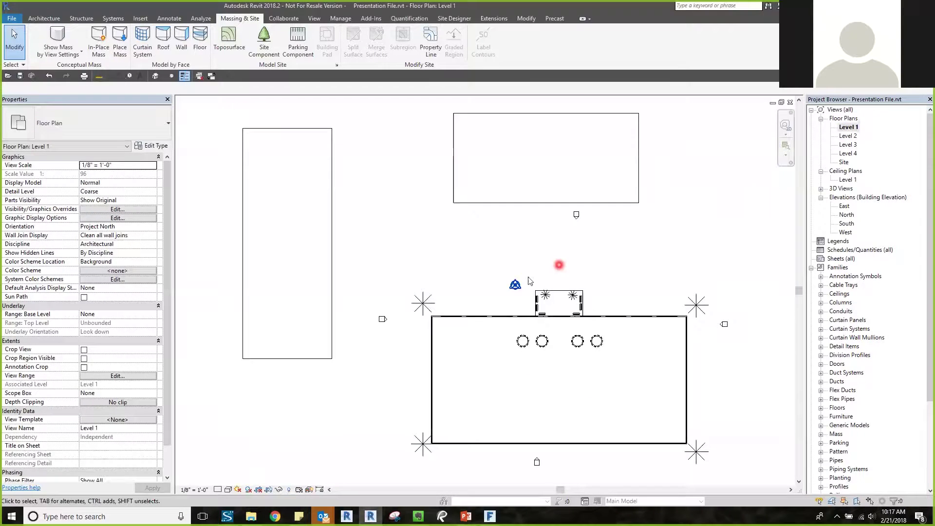
{"action": "scroll", "coordinate": [455, 323], "scroll_direction": "up", "scroll_amount": 2}
{"action": "scroll", "coordinate": [441, 321], "scroll_direction": "up", "scroll_amount": 5}
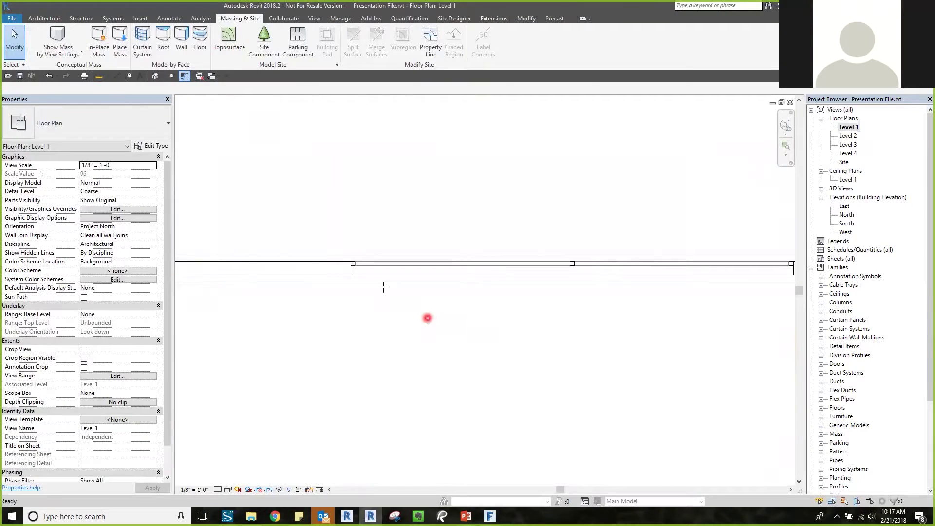
{"action": "key", "text": "a"}
{"action": "left_click", "coordinate": [99, 125]}
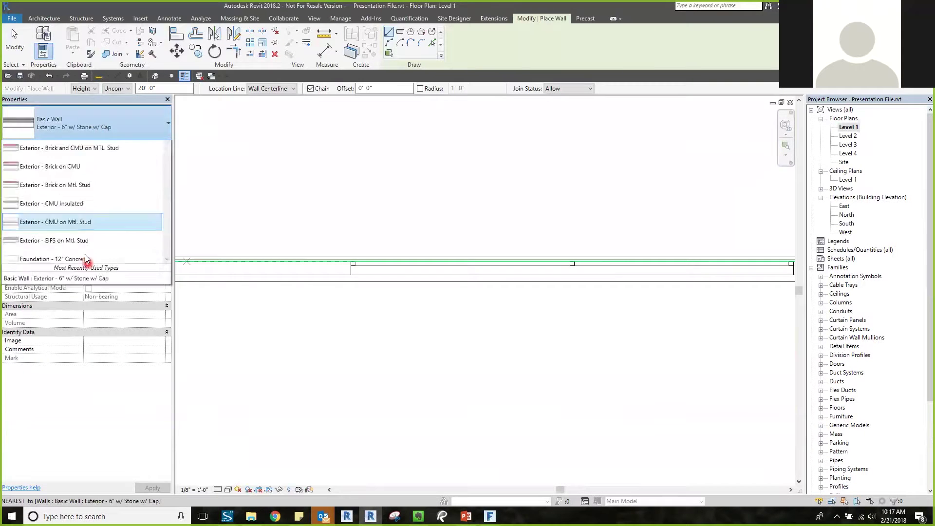
{"action": "scroll", "coordinate": [85, 254], "scroll_direction": "down", "scroll_amount": 6}
{"action": "scroll", "coordinate": [85, 258], "scroll_direction": "down", "scroll_amount": 1}
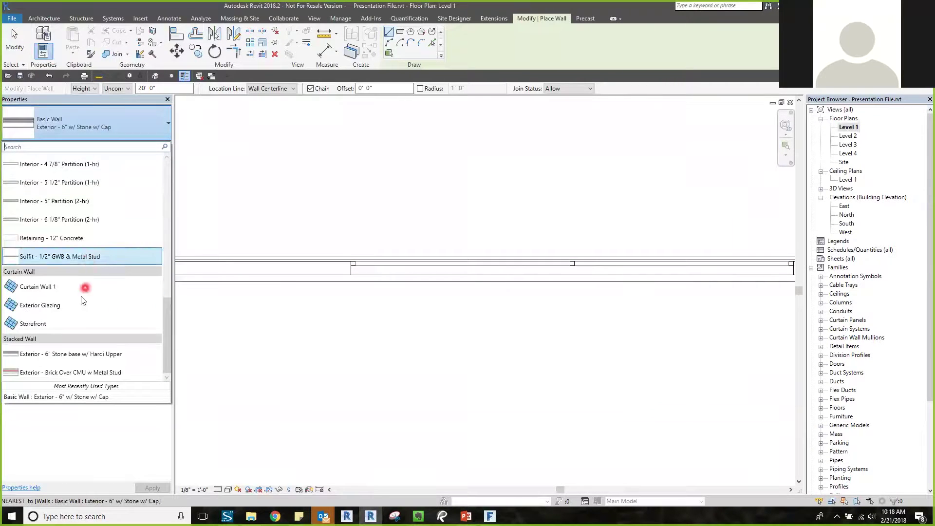
{"action": "left_click", "coordinate": [78, 287]}
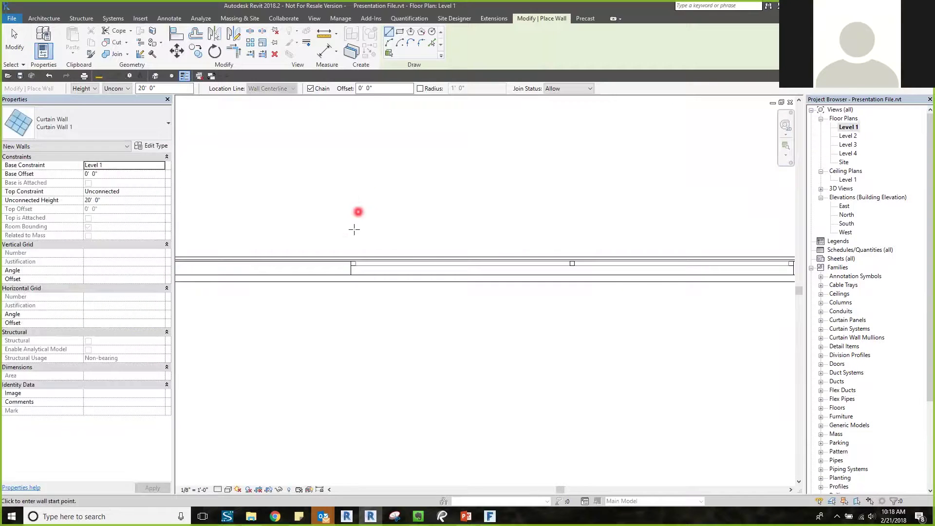
Draw the curtain wall about 16' long across the mass glazing opening, from one end of its frame to the other
{"action": "scroll", "coordinate": [359, 273], "scroll_direction": "up", "scroll_amount": 2}
{"action": "scroll", "coordinate": [344, 259], "scroll_direction": "up", "scroll_amount": 2}
{"action": "left_click", "coordinate": [347, 247]}
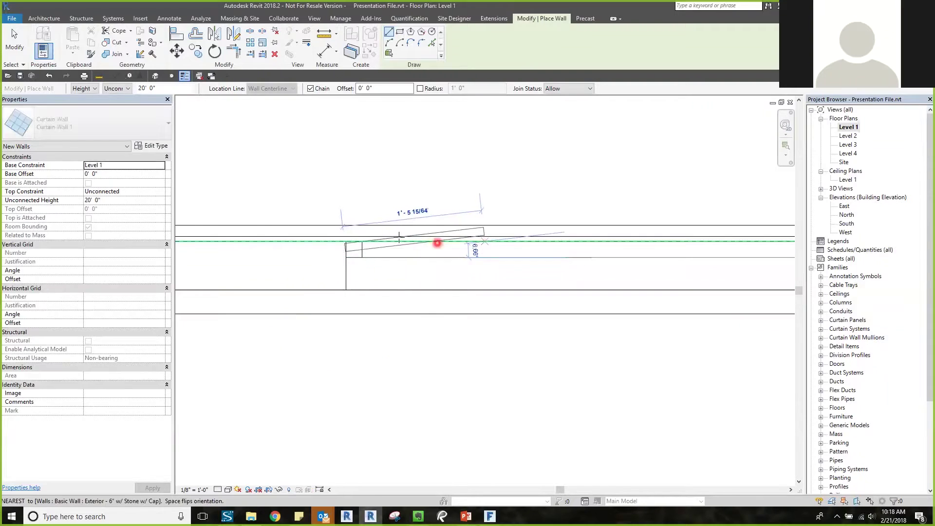
{"action": "scroll", "coordinate": [295, 239], "scroll_direction": "down", "scroll_amount": 3}
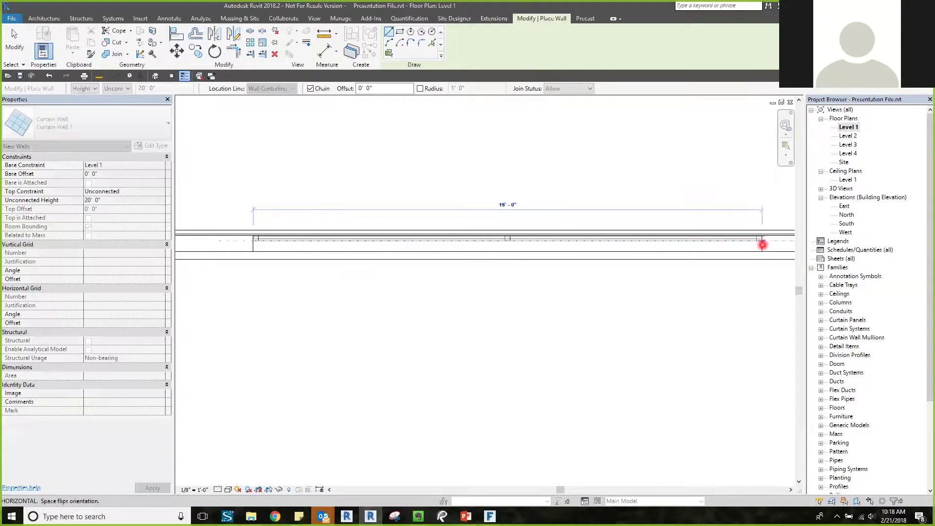
{"action": "left_click", "coordinate": [762, 245]}
{"action": "scroll", "coordinate": [758, 237], "scroll_direction": "up", "scroll_amount": 2}
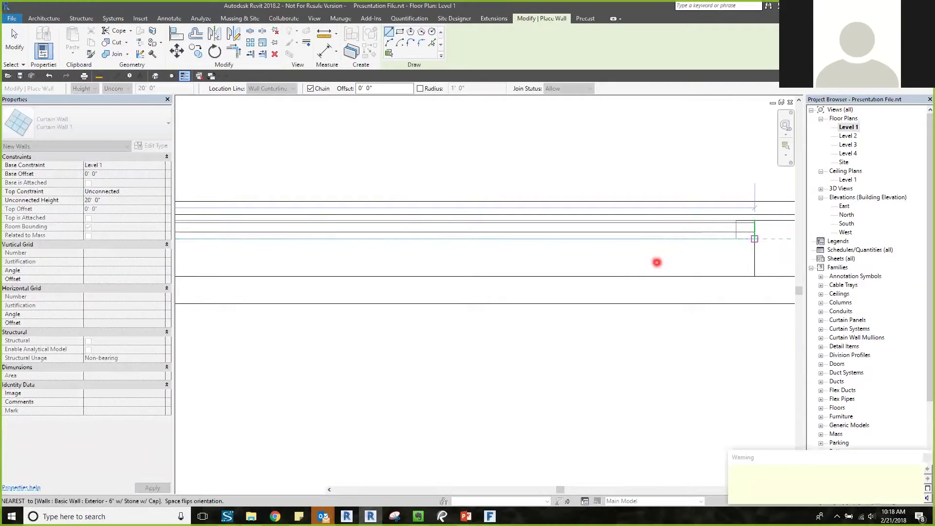
{"action": "key", "text": "Escape"}
{"action": "scroll", "coordinate": [508, 309], "scroll_direction": "down", "scroll_amount": 2}
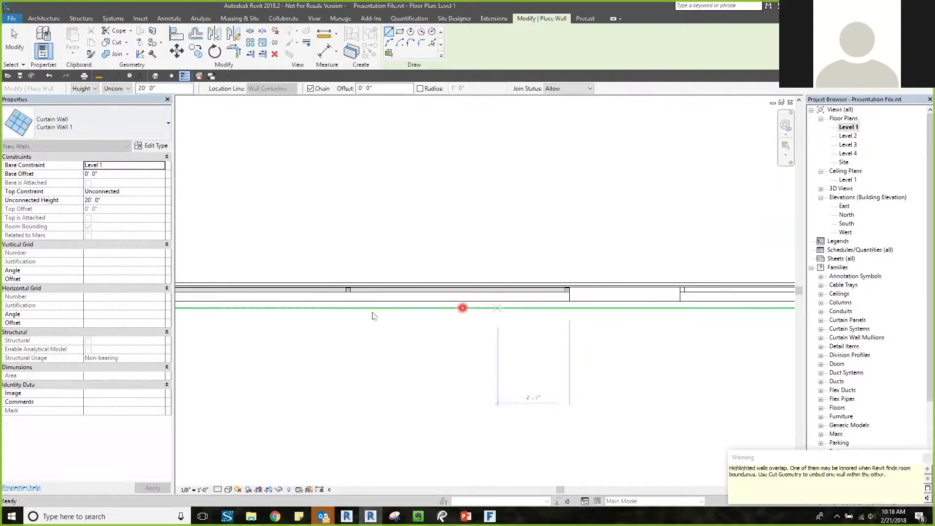
{"action": "key", "text": "Escape"}
Set the new curtain wall's Base Offset to 3' 0"
{"action": "scroll", "coordinate": [437, 279], "scroll_direction": "up", "scroll_amount": 2}
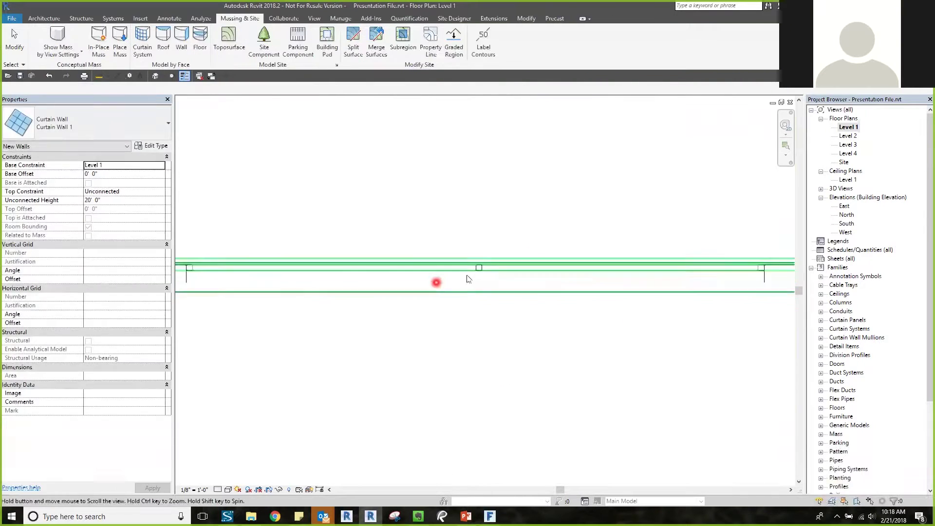
{"action": "left_click", "coordinate": [398, 264]}
{"action": "left_click", "coordinate": [121, 174]}
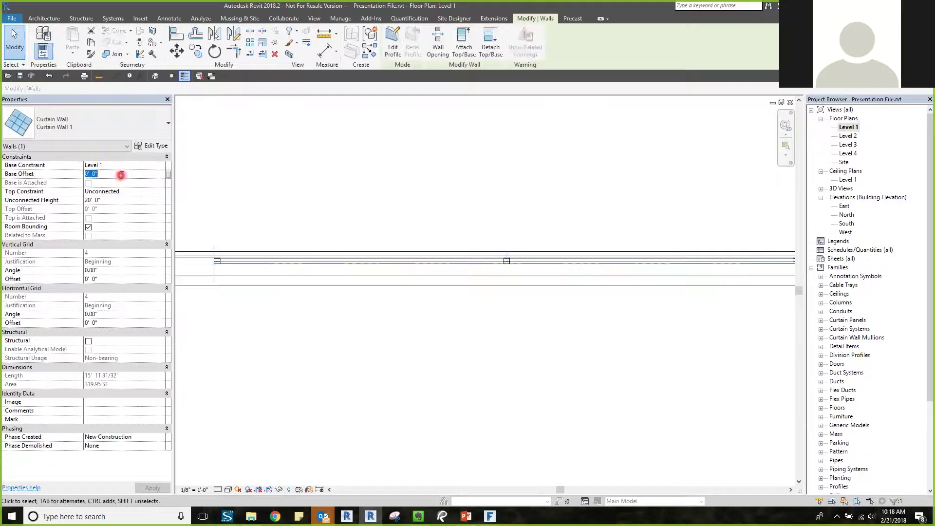
{"action": "type", "text": "3"}
{"action": "key", "text": "Return"}
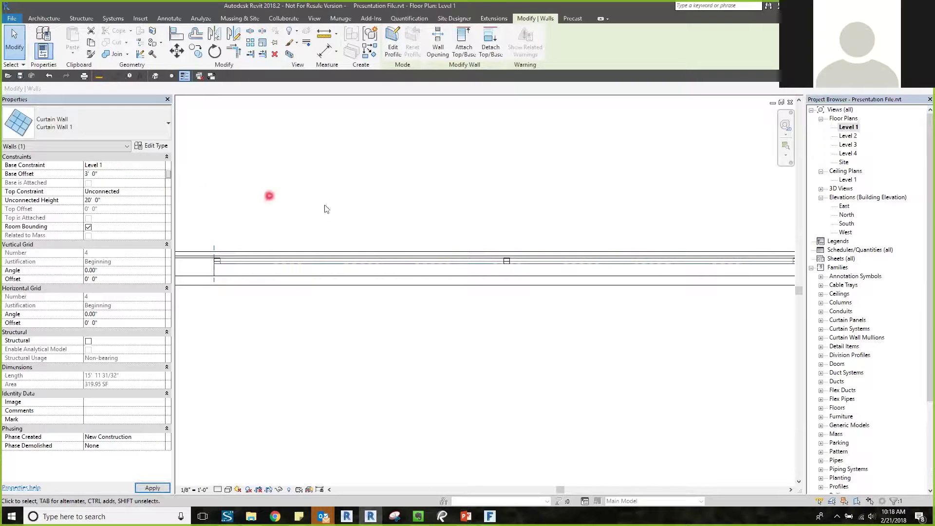
{"action": "left_click", "coordinate": [402, 199]}
Open the North elevation and turn on the Mass category in its visibility overrides
{"action": "scroll", "coordinate": [405, 271], "scroll_direction": "down", "scroll_amount": 5}
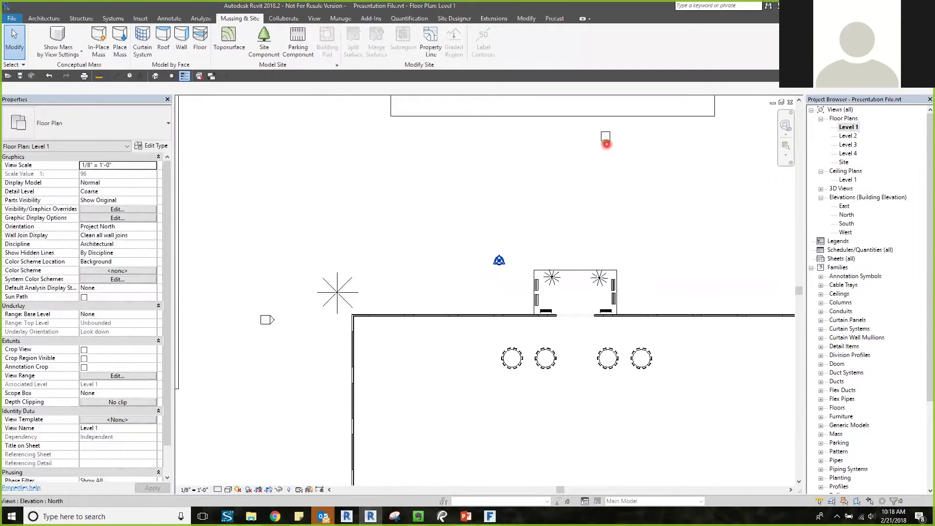
{"action": "double_click", "coordinate": [606, 139]}
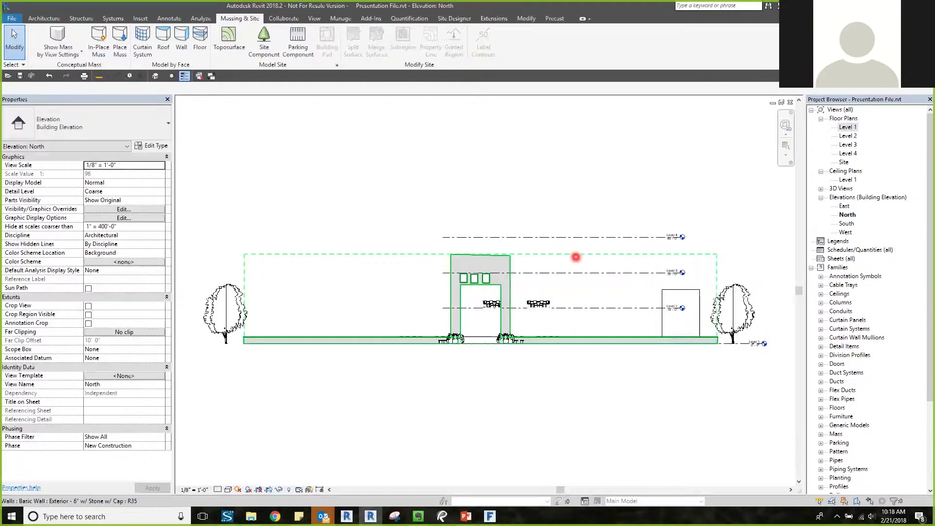
{"action": "key", "text": "v"}
{"action": "key", "text": "g"}
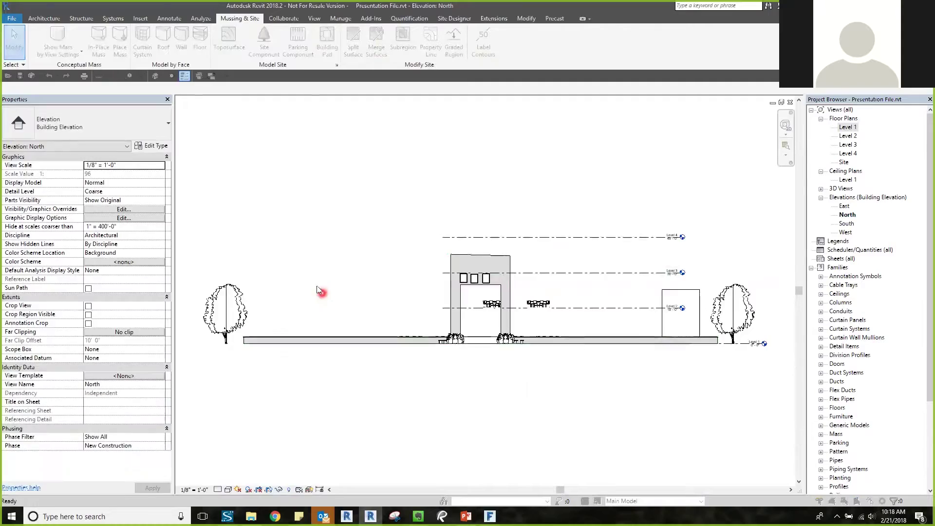
{"action": "scroll", "coordinate": [302, 282], "scroll_direction": "down", "scroll_amount": 3}
{"action": "left_click", "coordinate": [210, 312]}
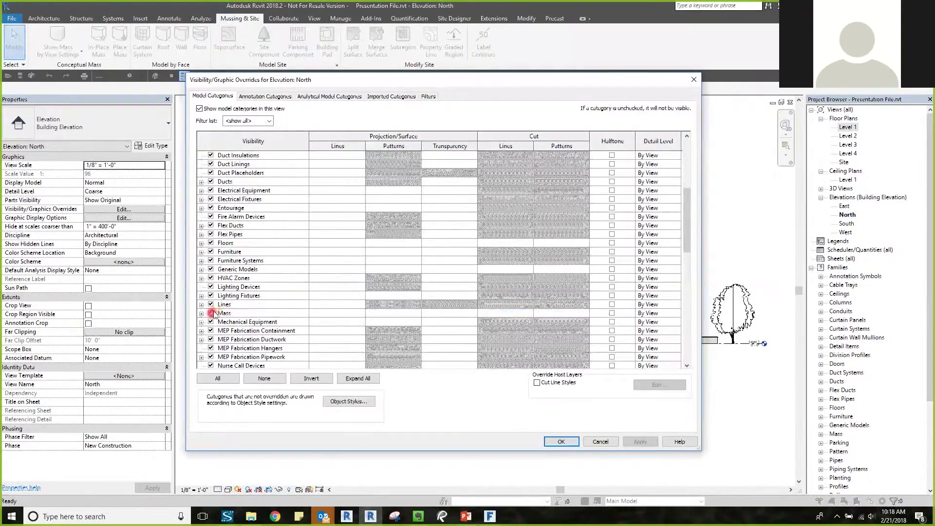
{"action": "left_click", "coordinate": [640, 441]}
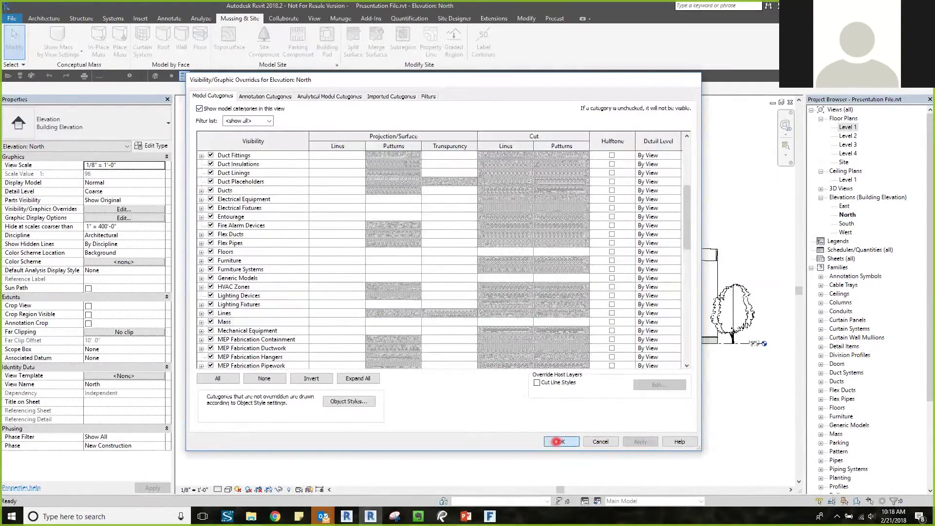
{"action": "left_click", "coordinate": [561, 441]}
{"action": "scroll", "coordinate": [703, 291], "scroll_direction": "up", "scroll_amount": 5}
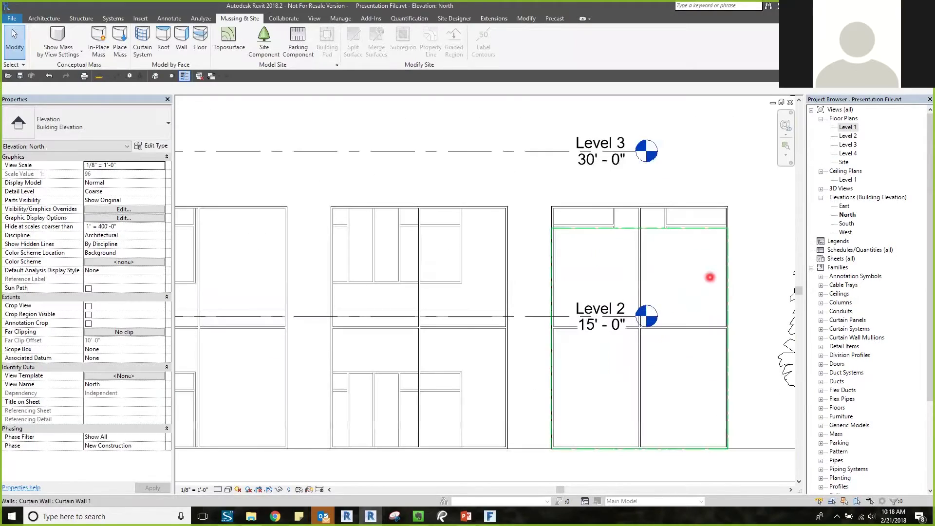
Set the North elevation's visual style to Consistent Colors
{"action": "left_click", "coordinate": [654, 237]}
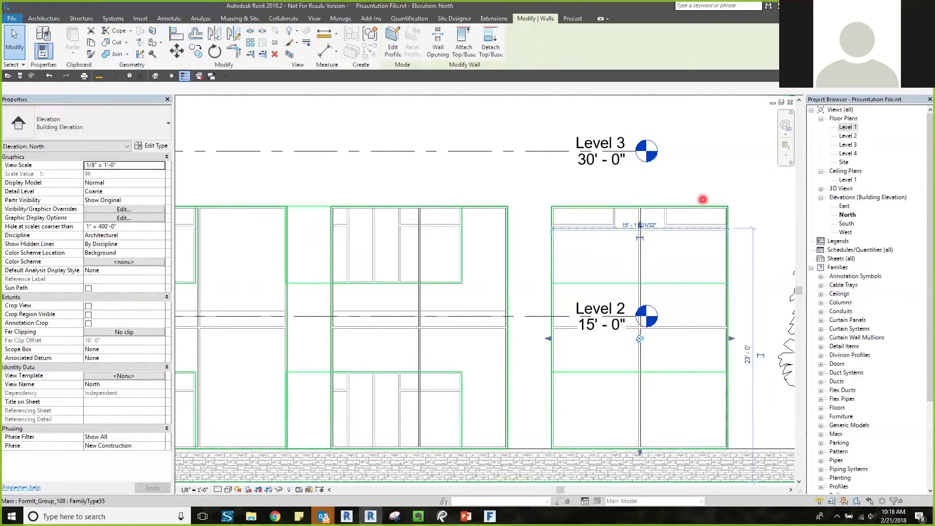
{"action": "left_click", "coordinate": [217, 489]}
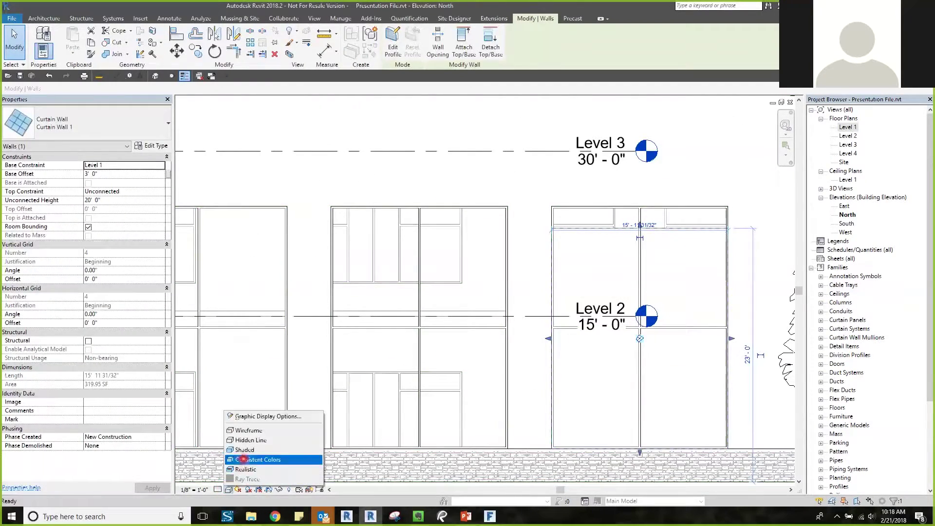
{"action": "left_click", "coordinate": [275, 459]}
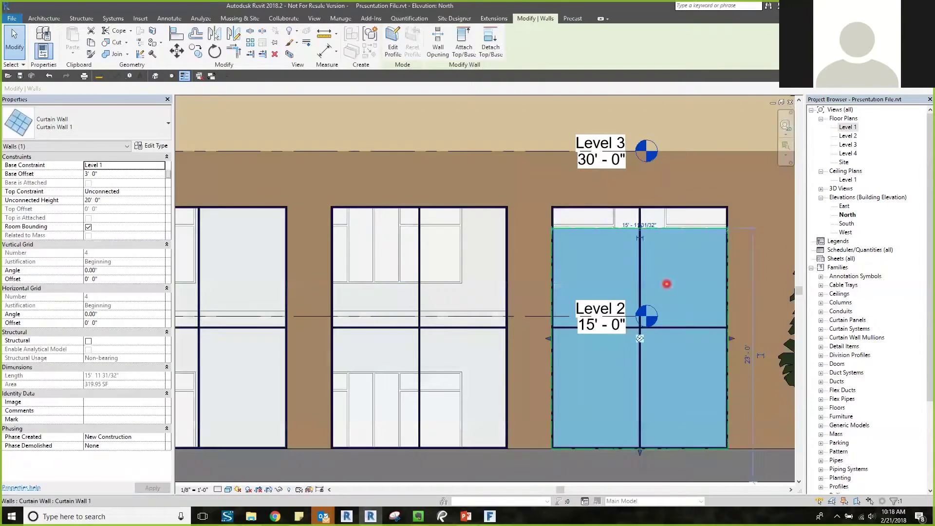
{"action": "key", "text": "Escape"}
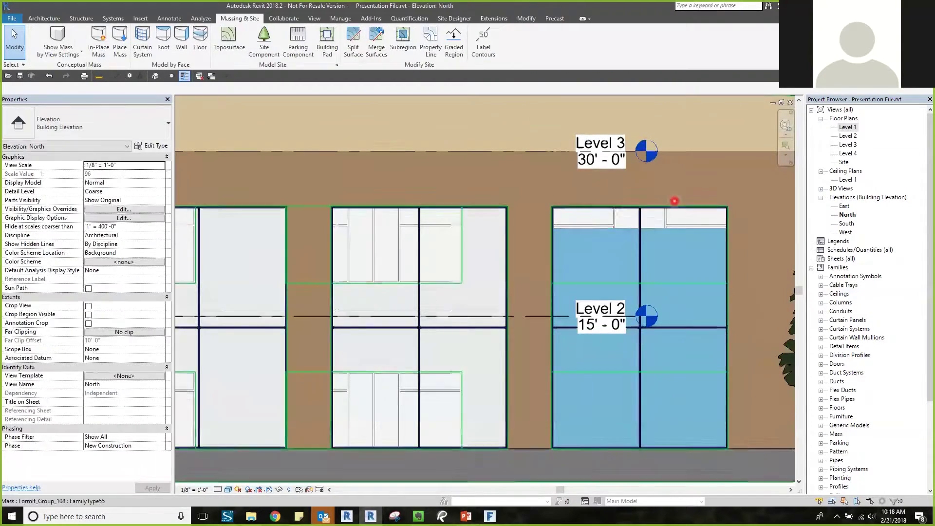
Stretch the curtain wall's top edge up to the top of the mass glazing frame, for an unconnected height of 22' 0"
{"action": "scroll", "coordinate": [674, 201], "scroll_direction": "up", "scroll_amount": 3}
{"action": "left_click", "coordinate": [642, 243]}
{"action": "scroll", "coordinate": [632, 239], "scroll_direction": "up", "scroll_amount": 3}
{"action": "left_click_drag", "start_coordinate": [615, 242], "coordinate": [618, 187]}
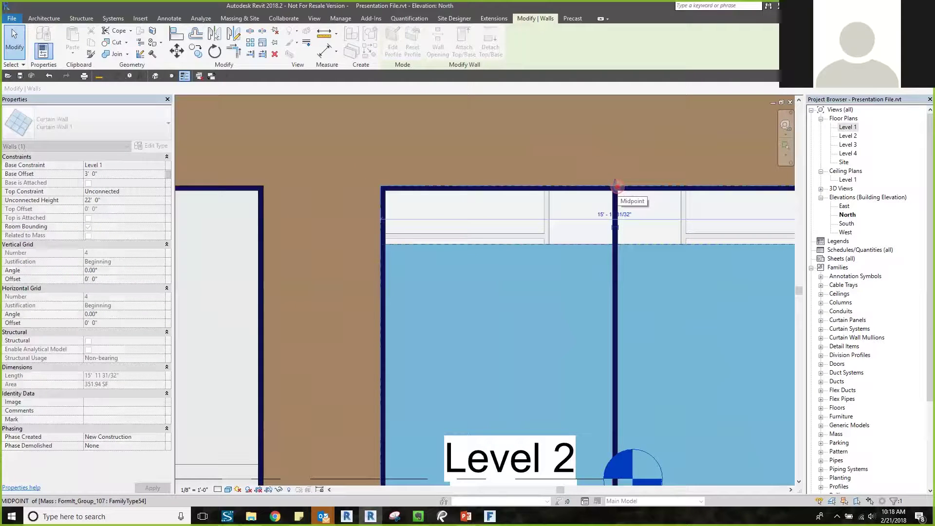
{"action": "left_click_drag", "start_coordinate": [616, 186], "coordinate": [616, 186]}
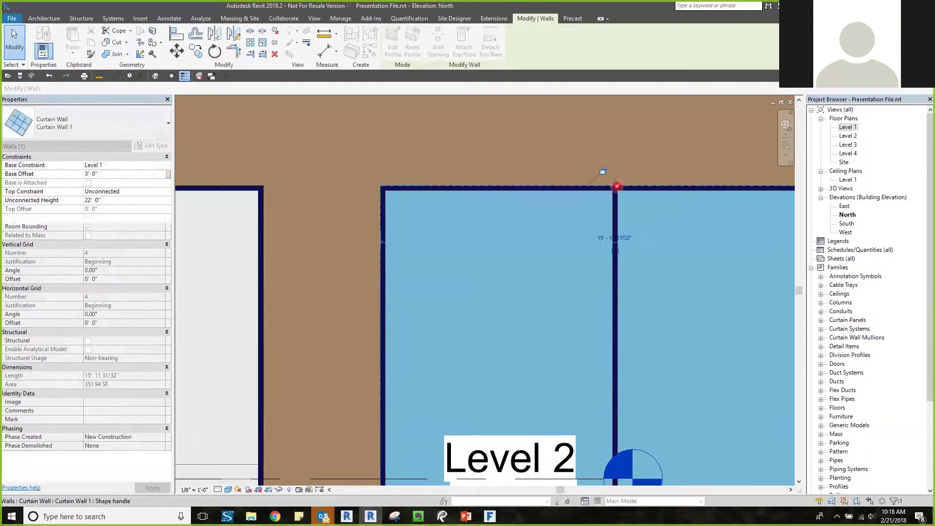
{"action": "scroll", "coordinate": [432, 186], "scroll_direction": "down", "scroll_amount": 3}
{"action": "key", "text": "Escape"}
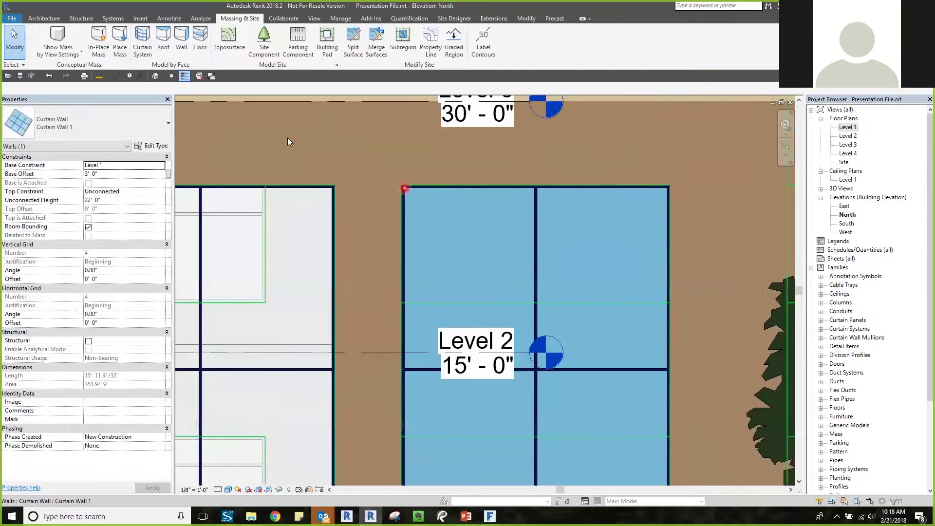
Place 2.5" x 5" rectangular mullions around the curtain wall's perimeter using All Grid Lines
{"action": "left_click", "coordinate": [58, 22]}
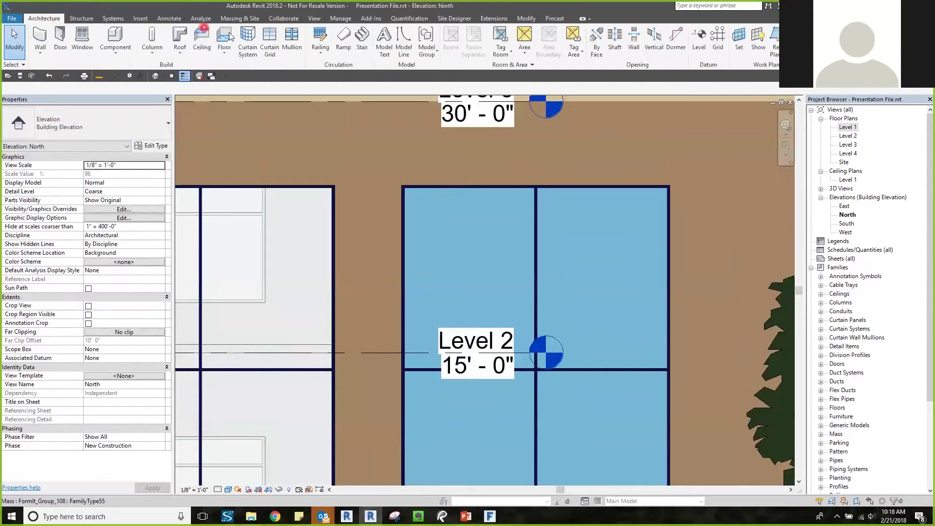
{"action": "left_click", "coordinate": [293, 42]}
{"action": "left_click", "coordinate": [436, 50]}
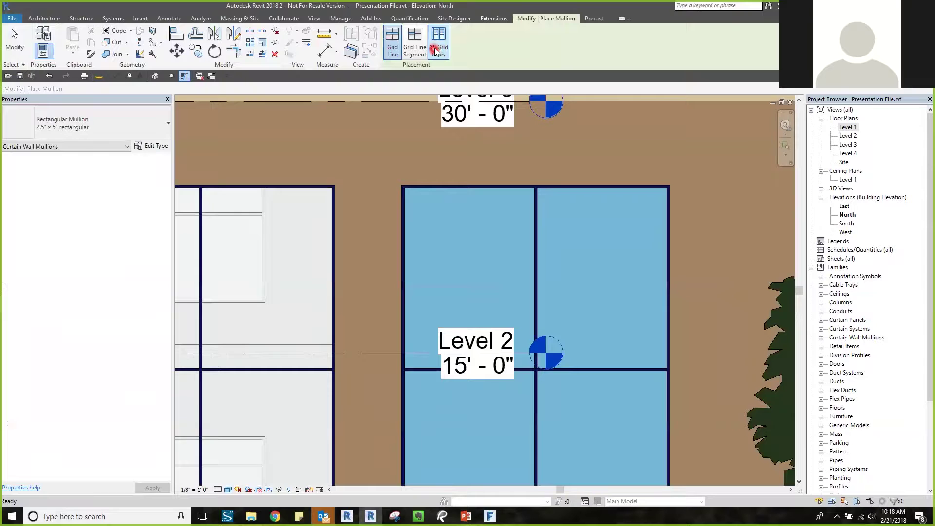
{"action": "left_click", "coordinate": [416, 185]}
{"action": "middle_click_drag", "start_coordinate": [536, 253], "coordinate": [509, 242]}
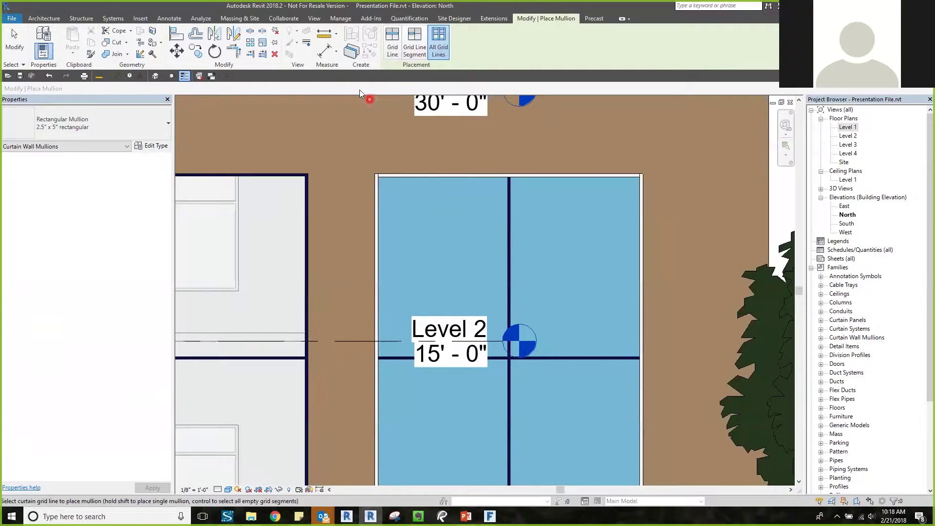
{"action": "key", "text": "Escape"}
Add a vertical grid line at the curtain wall's midpoint and a horizontal one near the mass glazing's middle bar
{"action": "left_click", "coordinate": [278, 43]}
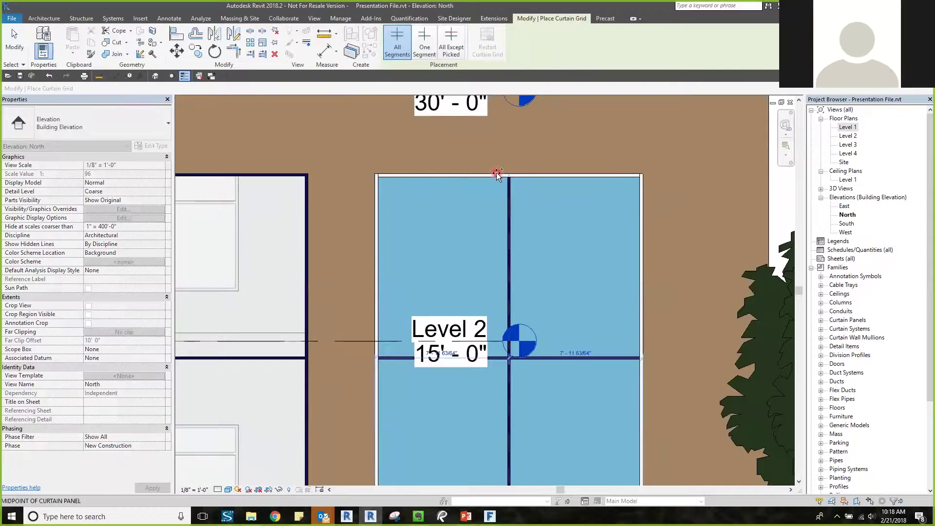
{"action": "scroll", "coordinate": [501, 176], "scroll_direction": "down", "scroll_amount": 2}
{"action": "scroll", "coordinate": [586, 287], "scroll_direction": "up", "scroll_amount": 2}
{"action": "scroll", "coordinate": [586, 287], "scroll_direction": "up", "scroll_amount": 2}
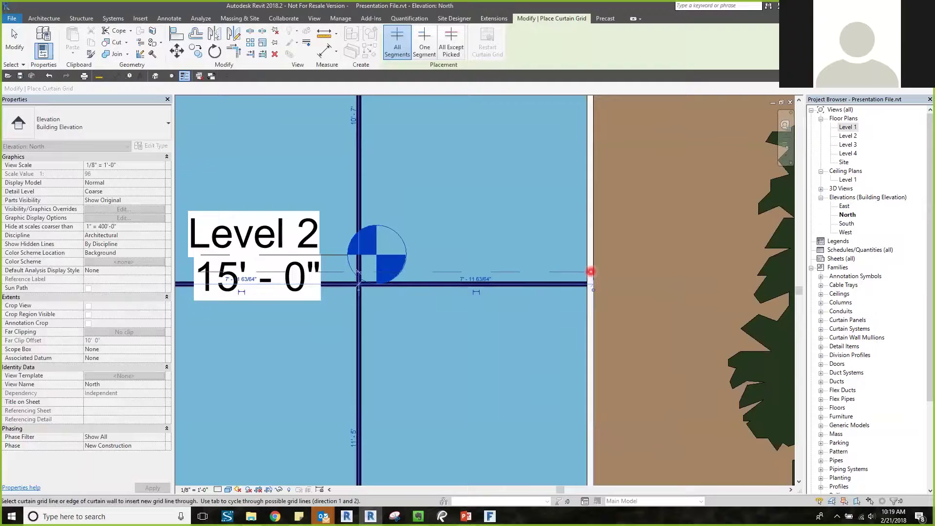
{"action": "scroll", "coordinate": [539, 323], "scroll_direction": "down", "scroll_amount": 4}
{"action": "key", "text": "Escape"}
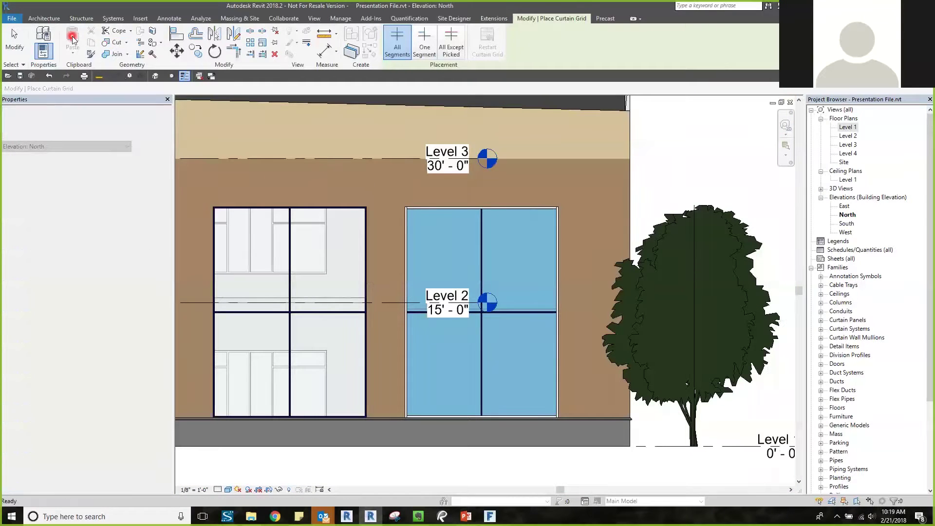
Place 2.5" x 5" rectangular mullions on the curtain wall's new interior grid lines using All Grid Lines
{"action": "left_click", "coordinate": [292, 47]}
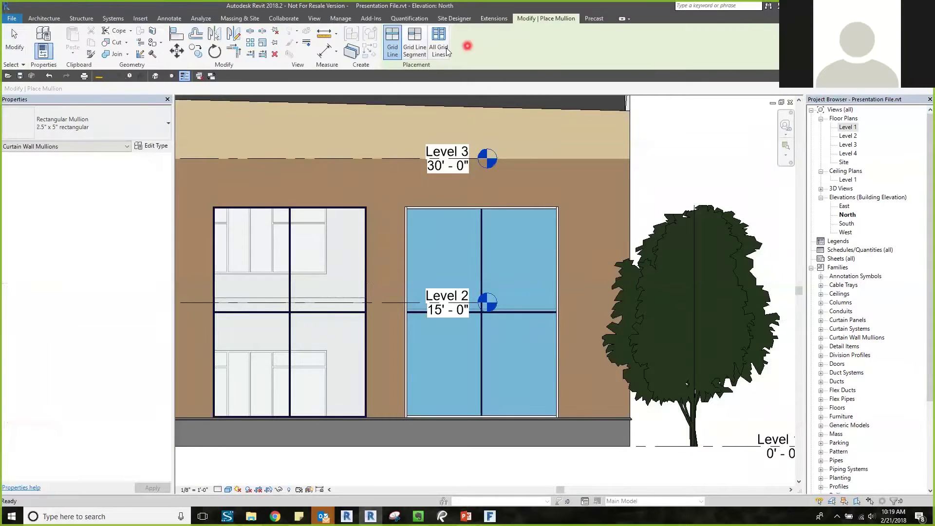
{"action": "left_click", "coordinate": [474, 277]}
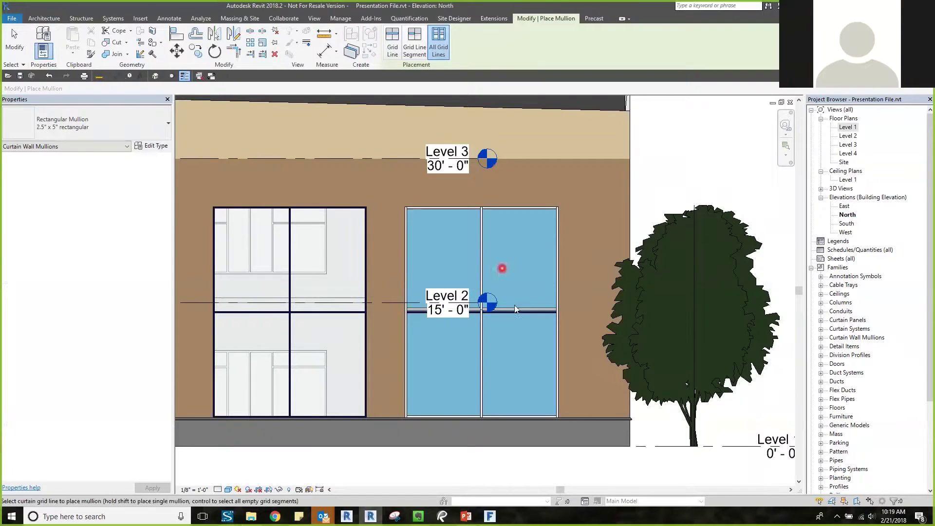
{"action": "key", "text": "Escape"}
Copy the finished curtain wall from its lower corner to the matching corner of the adjacent mass glazing opening
{"action": "scroll", "coordinate": [551, 427], "scroll_direction": "up", "scroll_amount": 3}
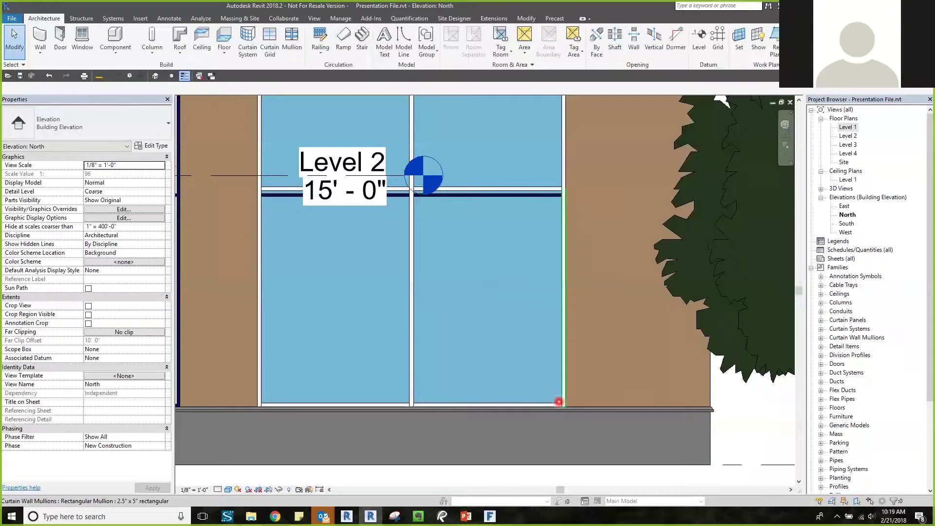
{"action": "left_click", "coordinate": [558, 400]}
{"action": "left_click", "coordinate": [550, 393]}
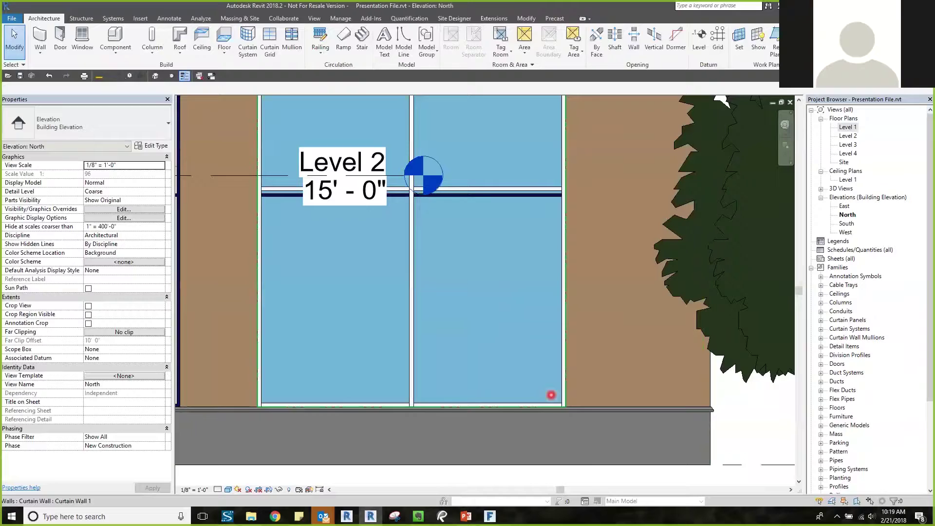
{"action": "scroll", "coordinate": [564, 405], "scroll_direction": "up", "scroll_amount": 3}
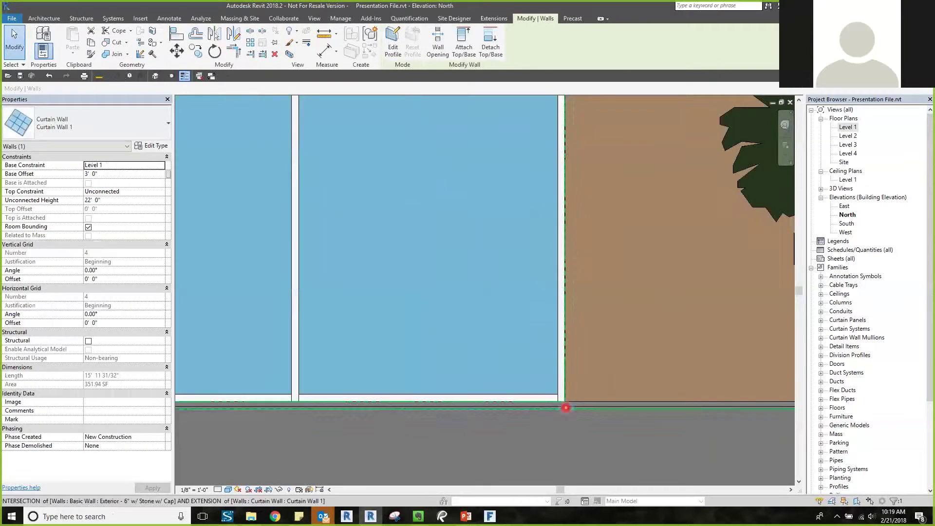
{"action": "key", "text": "c"}
{"action": "key", "text": "o"}
{"action": "scroll", "coordinate": [565, 399], "scroll_direction": "down", "scroll_amount": 3}
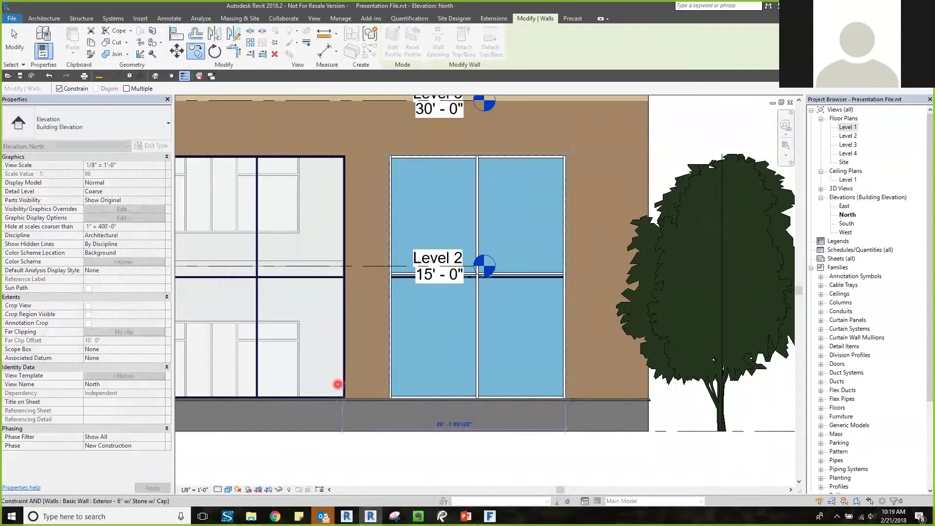
{"action": "scroll", "coordinate": [358, 399], "scroll_direction": "up", "scroll_amount": 3}
{"action": "left_click", "coordinate": [365, 403]}
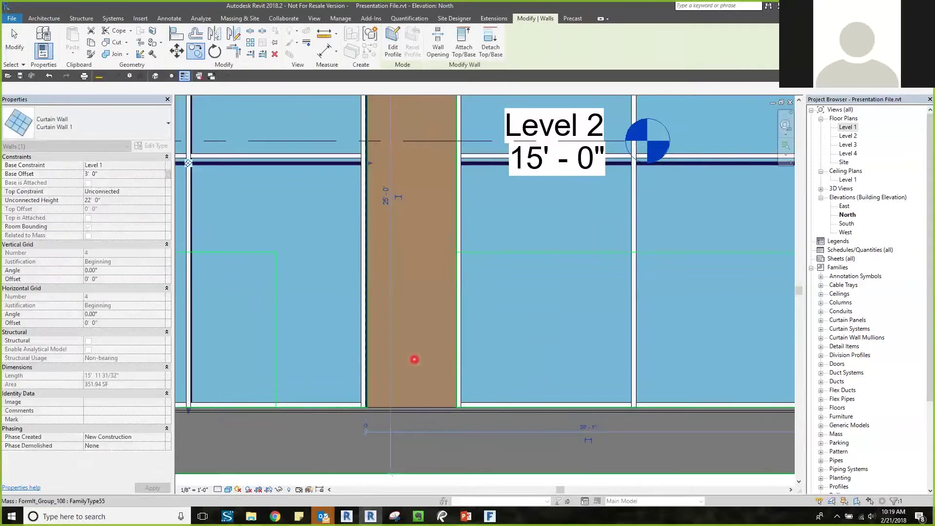
{"action": "scroll", "coordinate": [416, 359], "scroll_direction": "down", "scroll_amount": 3}
{"action": "scroll", "coordinate": [468, 380], "scroll_direction": "down", "scroll_amount": 5}
{"action": "key", "text": "Escape"}
{"action": "key", "text": "Escape"}
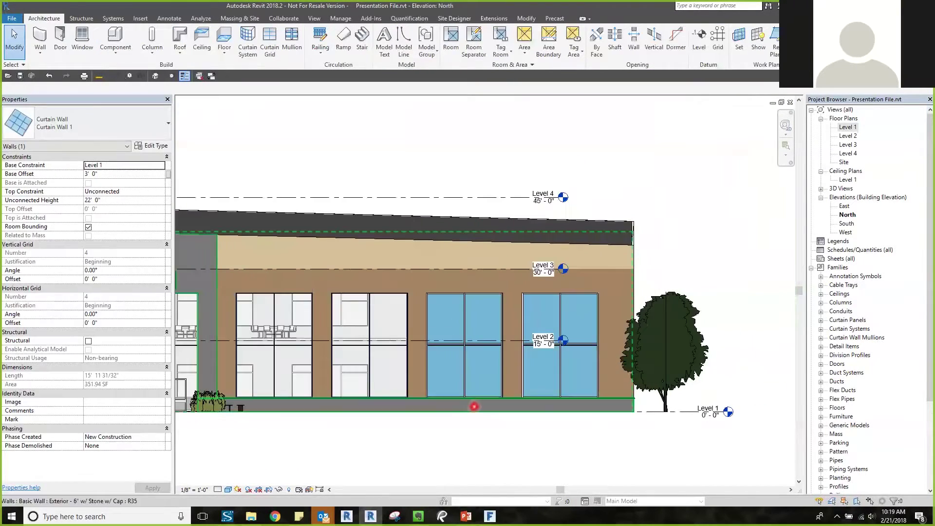
Open the default 3D view and examine the building's side facade around the upper mass windows
{"action": "left_click", "coordinate": [155, 76]}
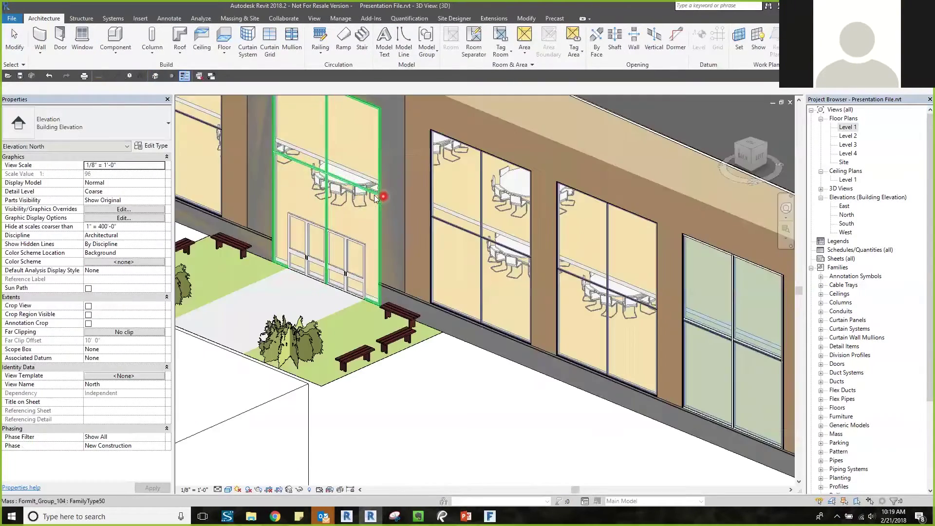
{"action": "scroll", "coordinate": [365, 222], "scroll_direction": "down", "scroll_amount": 8}
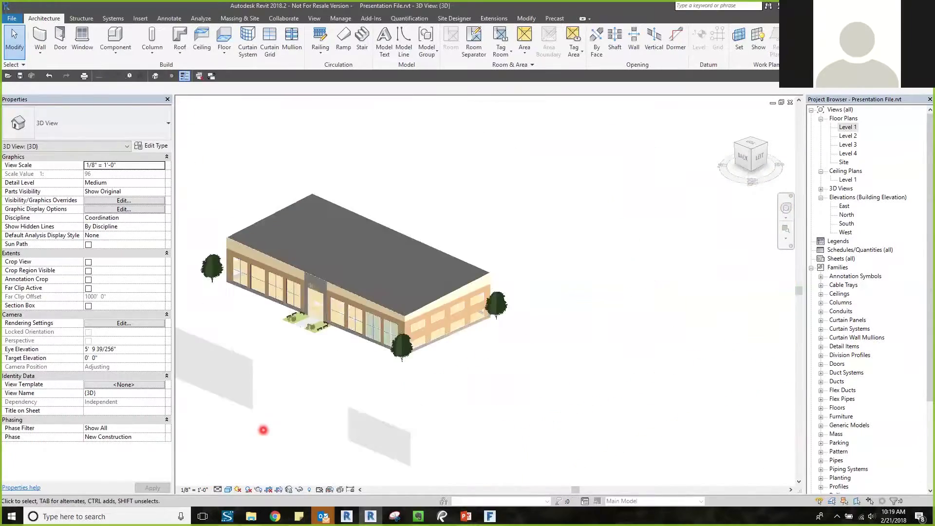
{"action": "middle_click_drag", "start_coordinate": [239, 372], "coordinate": [387, 370], "text": "shift"}
{"action": "middle_click_drag", "start_coordinate": [255, 416], "coordinate": [434, 405]}
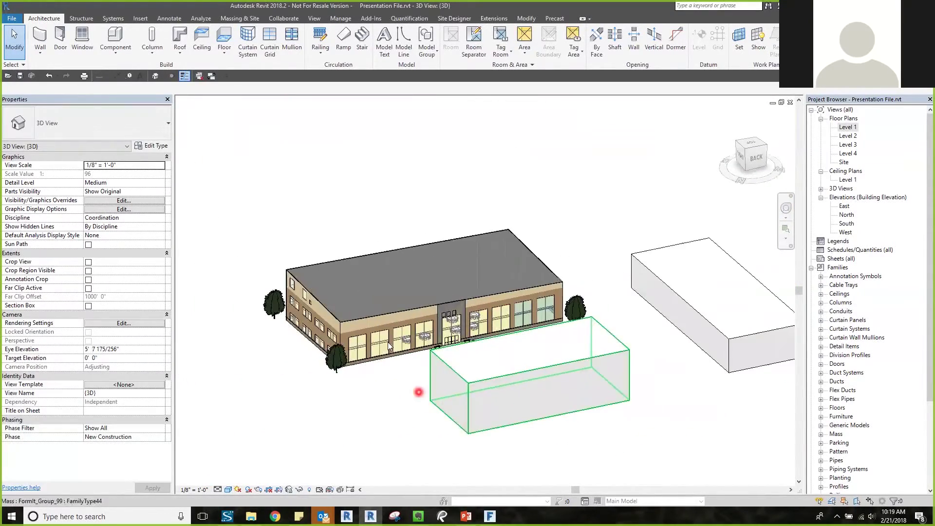
{"action": "scroll", "coordinate": [362, 323], "scroll_direction": "up", "scroll_amount": 2}
{"action": "scroll", "coordinate": [272, 288], "scroll_direction": "up", "scroll_amount": 6}
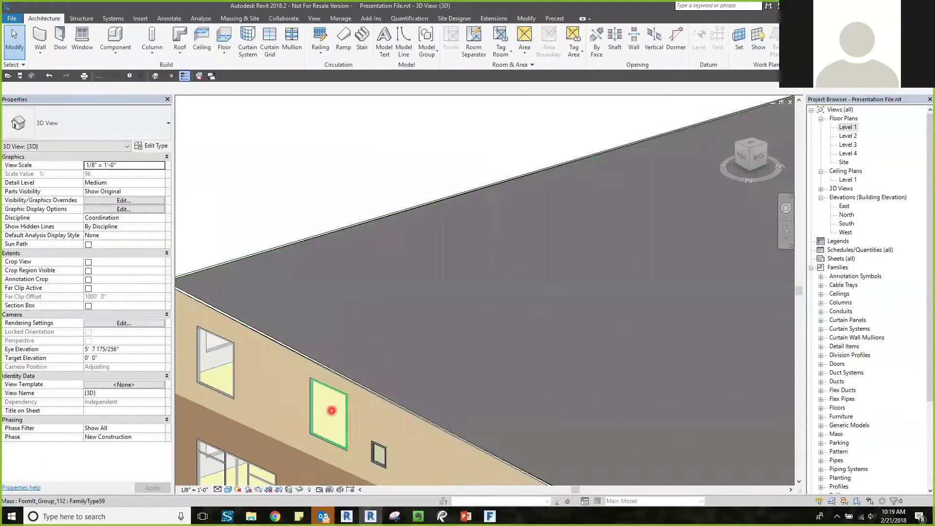
{"action": "middle_click_drag", "start_coordinate": [331, 410], "coordinate": [377, 320]}
{"action": "scroll", "coordinate": [376, 320], "scroll_direction": "up", "scroll_amount": 2}
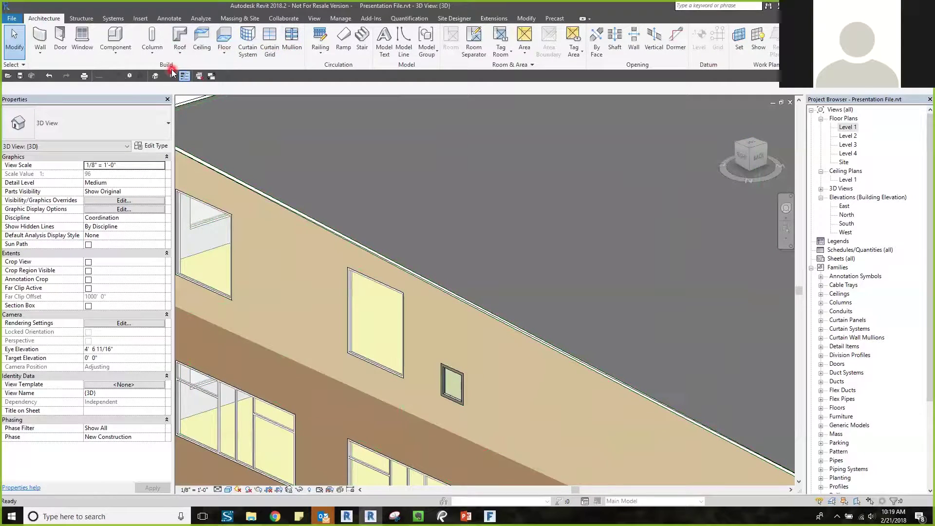
{"action": "key", "text": "w"}
{"action": "key", "text": "a"}
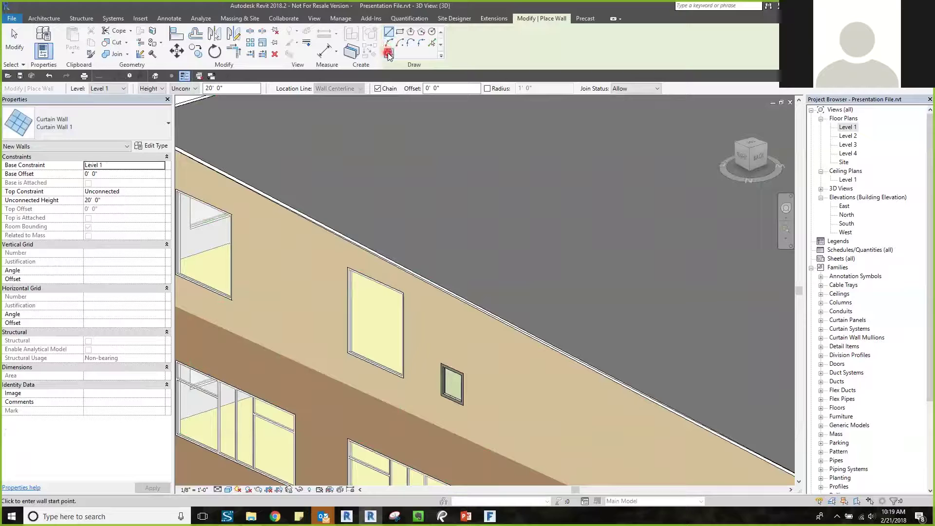
{"action": "left_click", "coordinate": [388, 52]}
{"action": "scroll", "coordinate": [364, 317], "scroll_direction": "up", "scroll_amount": 3}
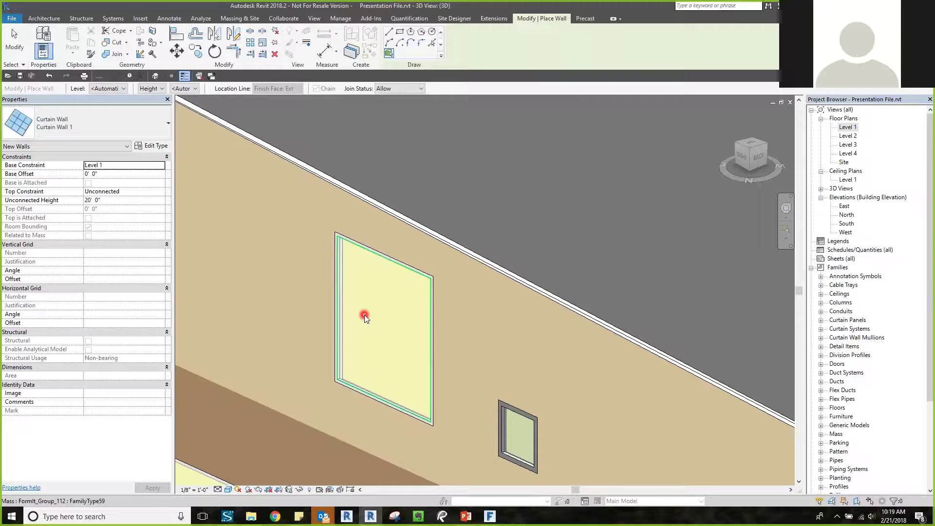
{"action": "scroll", "coordinate": [365, 316], "scroll_direction": "down", "scroll_amount": 5}
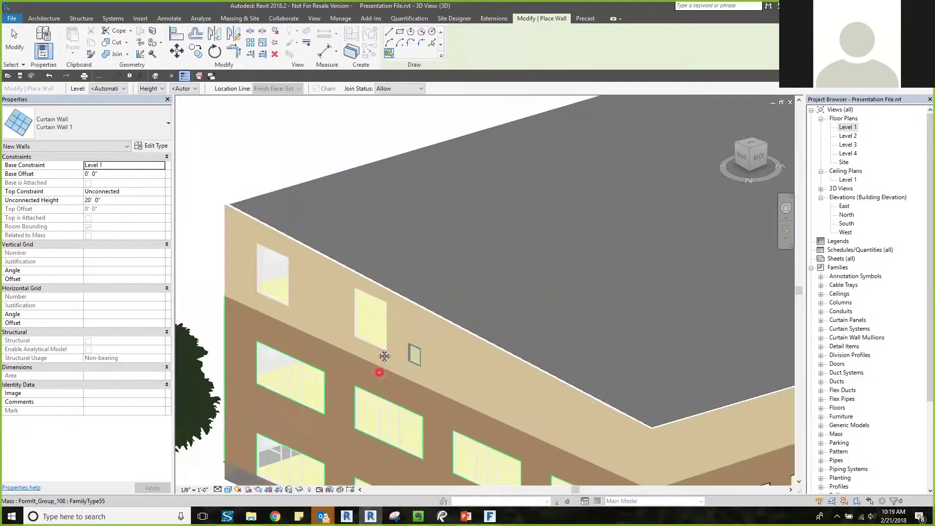
{"action": "scroll", "coordinate": [377, 301], "scroll_direction": "up", "scroll_amount": 5}
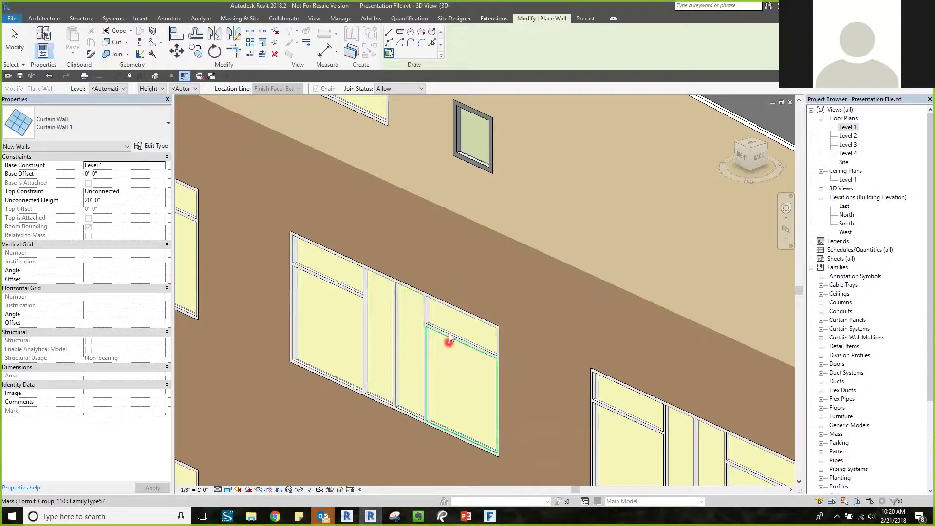
{"action": "key", "text": "Escape"}
{"action": "key", "text": "Escape"}
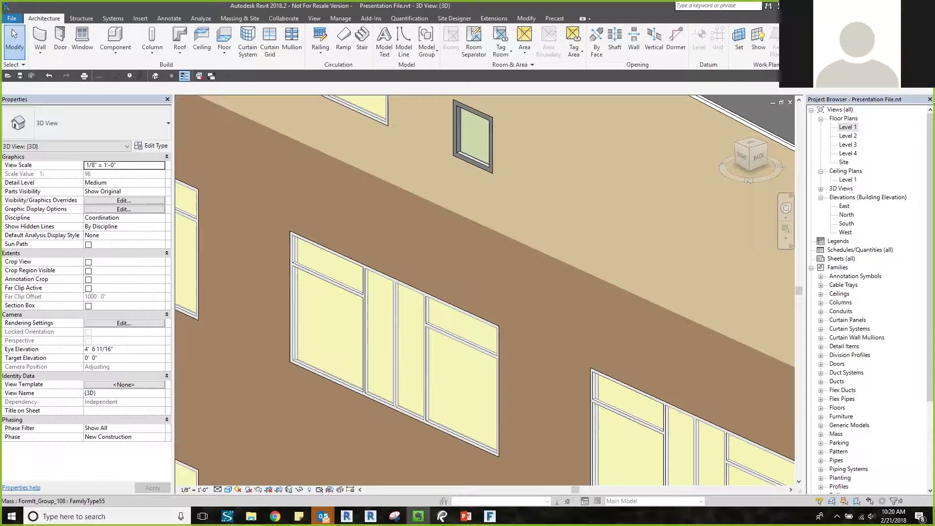
{"action": "scroll", "coordinate": [595, 226], "scroll_direction": "down", "scroll_amount": 8}
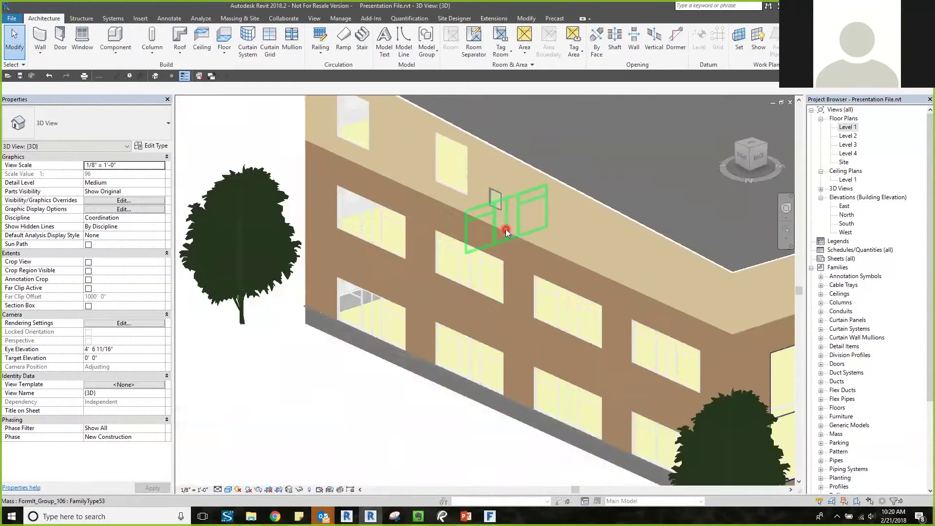
{"action": "scroll", "coordinate": [710, 299], "scroll_direction": "up", "scroll_amount": 5}
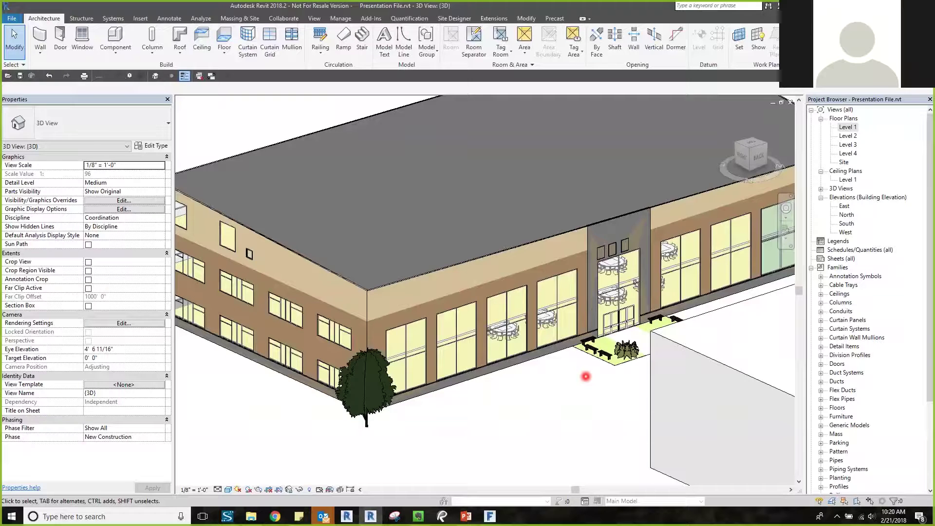
{"action": "middle_click_drag", "start_coordinate": [586, 377], "coordinate": [572, 386]}
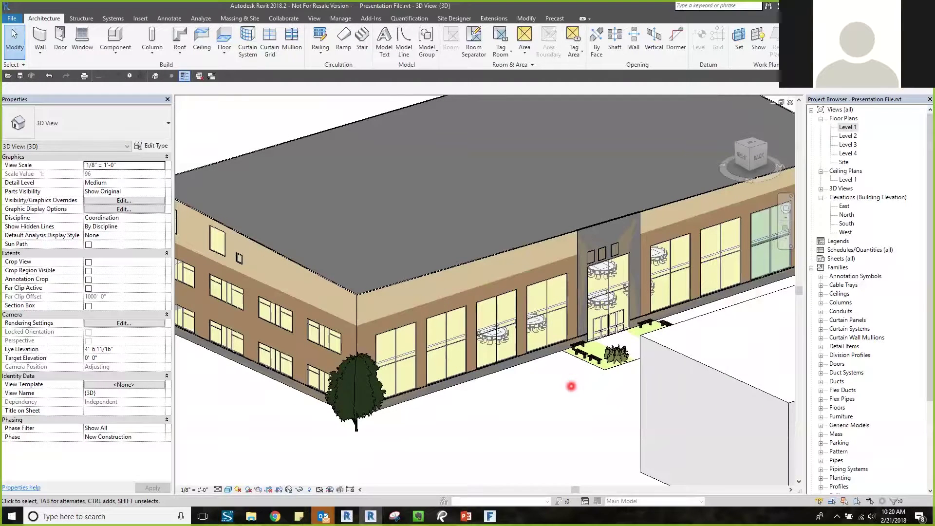
{"action": "scroll", "coordinate": [572, 387], "scroll_direction": "down", "scroll_amount": 5}
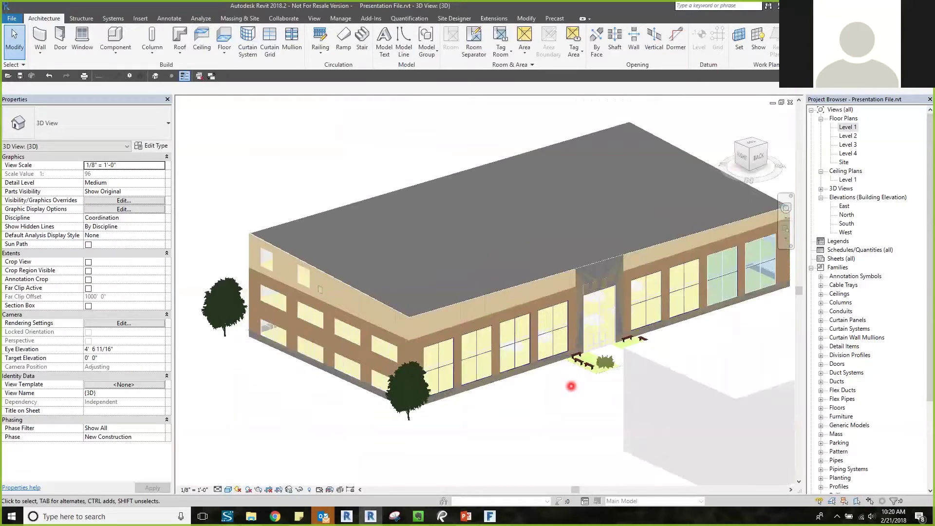
{"action": "middle_click_drag", "start_coordinate": [570, 430], "coordinate": [534, 425]}
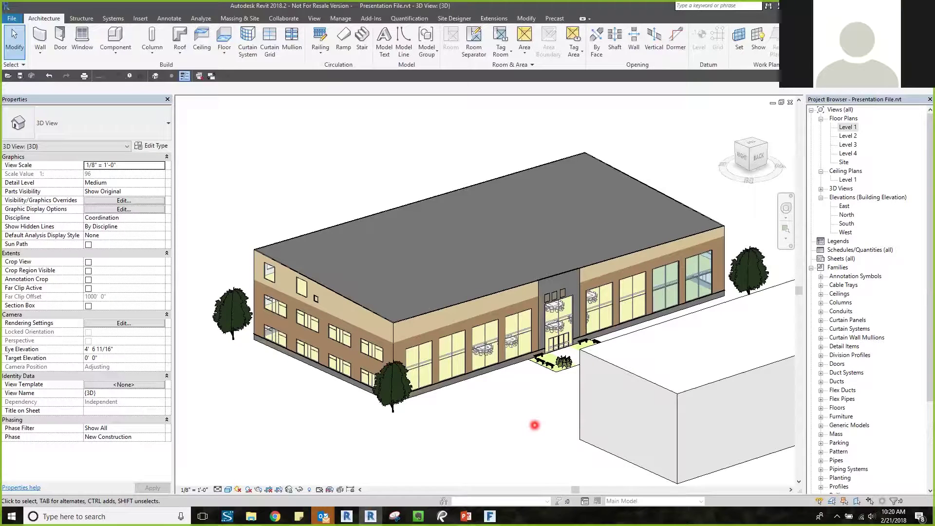
Switch to the Webcast Example_FormIt model in FormIt, show the Section Cut 2 - Shows Floors layer in 3D, and view the interior
{"action": "mouse_move", "coordinate": [489, 515]}
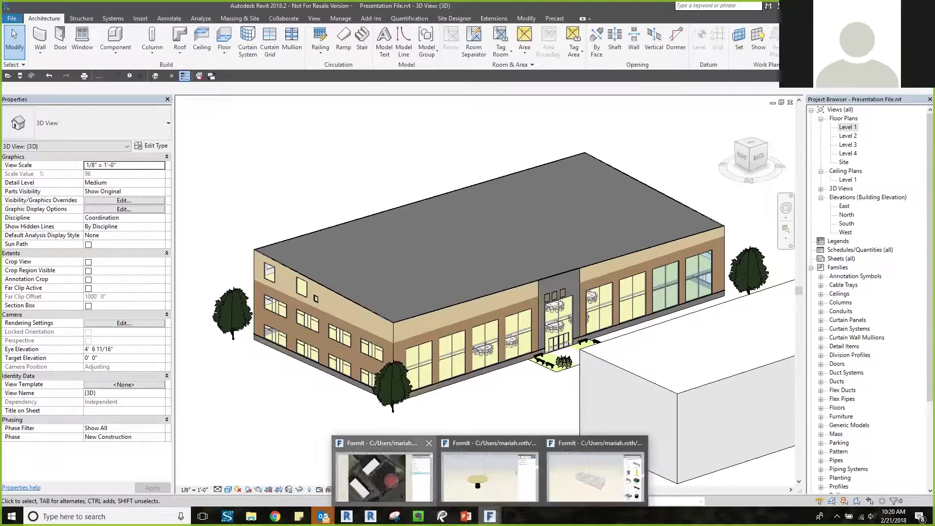
{"action": "left_click", "coordinate": [384, 475]}
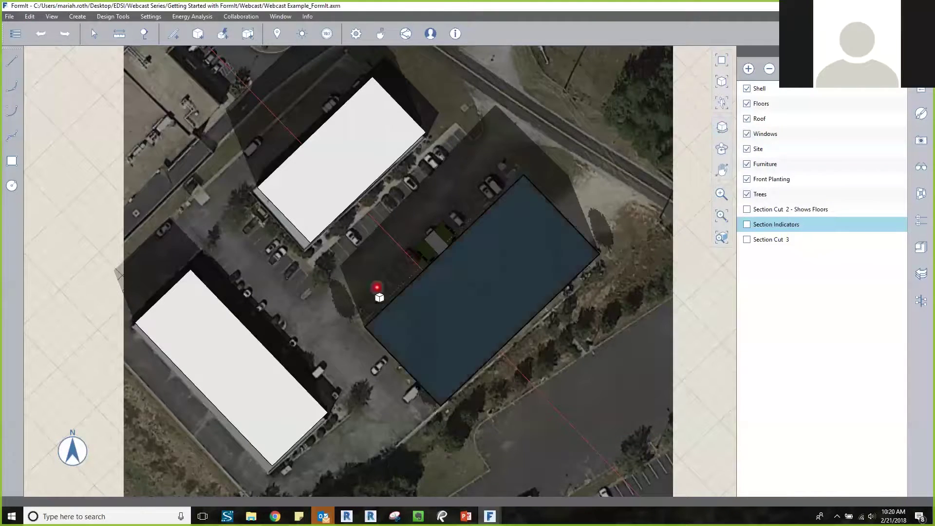
{"action": "right_click_drag", "start_coordinate": [426, 207], "coordinate": [446, 144]}
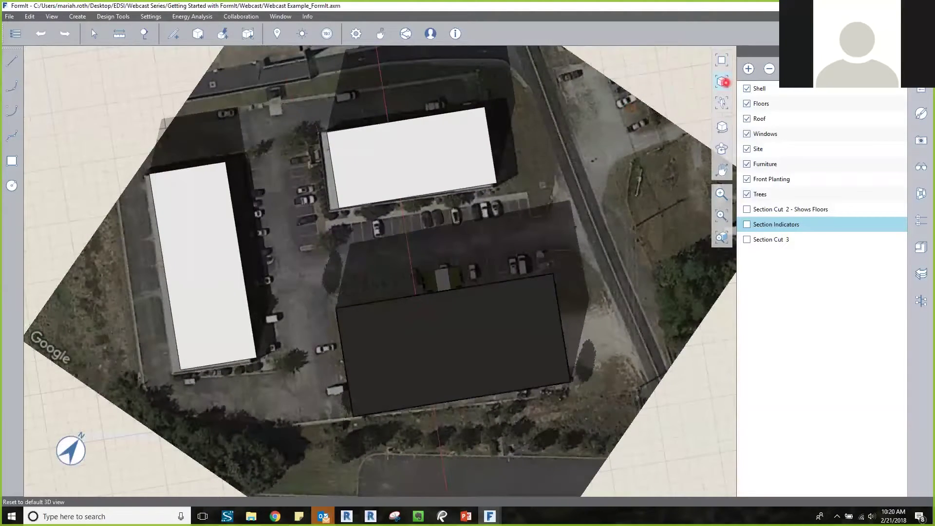
{"action": "left_click", "coordinate": [724, 83]}
{"action": "scroll", "coordinate": [365, 201], "scroll_direction": "up", "scroll_amount": 2}
{"action": "left_click", "coordinate": [747, 209]}
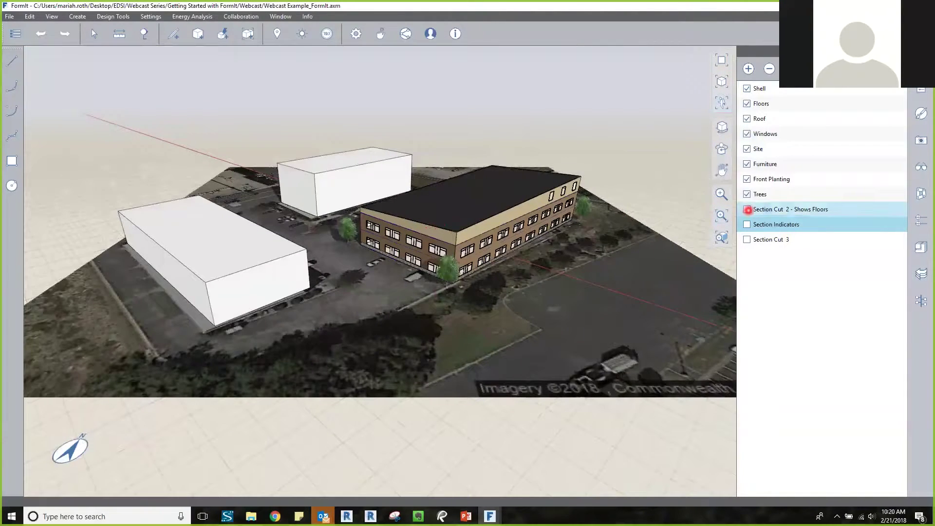
{"action": "right_click_drag", "start_coordinate": [651, 165], "coordinate": [422, 252]}
{"action": "scroll", "coordinate": [422, 252], "scroll_direction": "up", "scroll_amount": 5}
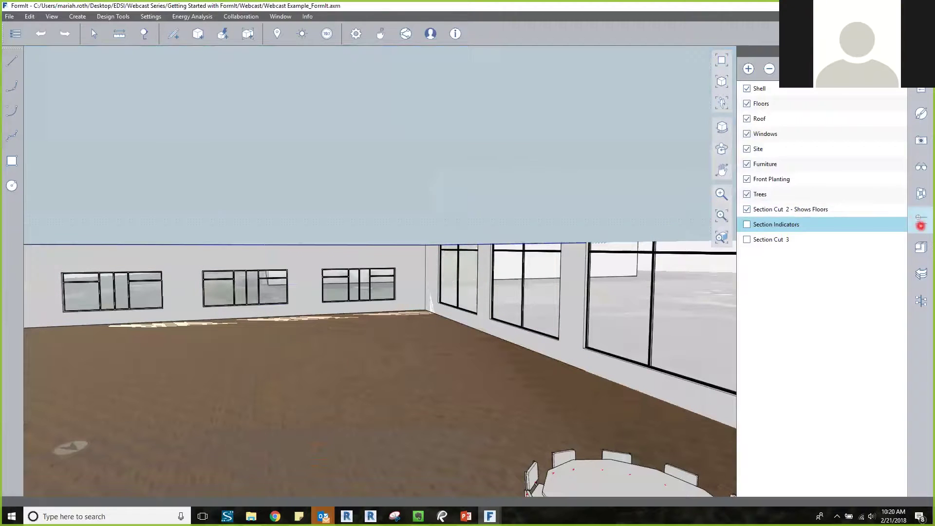
Display the FormIt model's levels and examine the floors and walls inside the sectioned building
{"action": "left_click", "coordinate": [921, 221]}
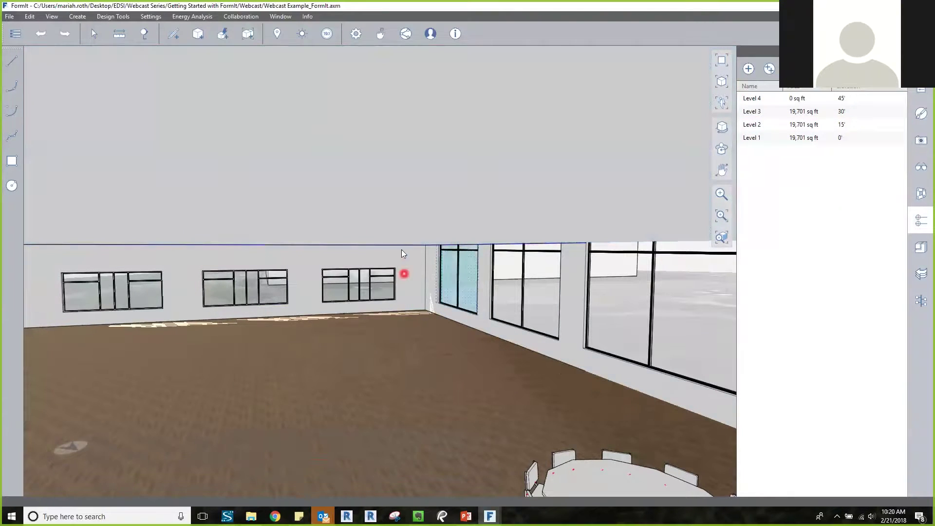
{"action": "scroll", "coordinate": [392, 233], "scroll_direction": "down", "scroll_amount": 5}
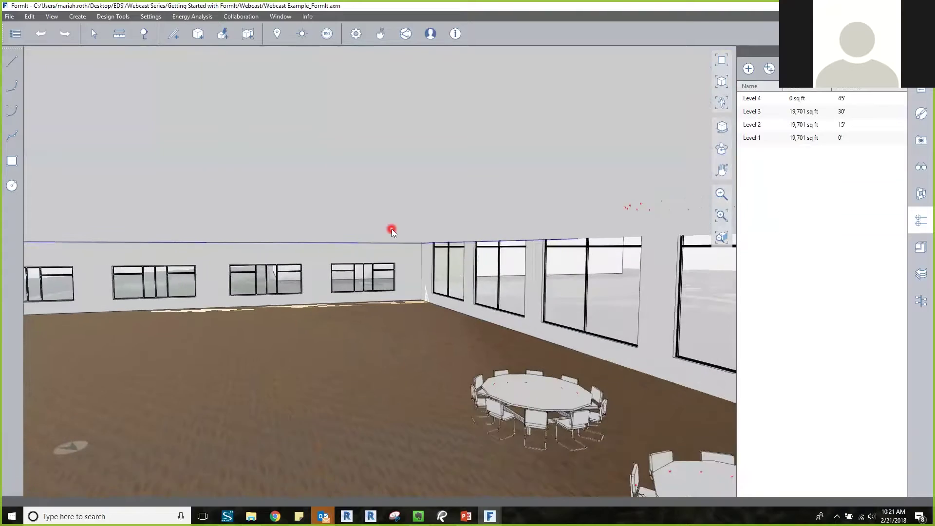
{"action": "scroll", "coordinate": [392, 232], "scroll_direction": "down", "scroll_amount": 3}
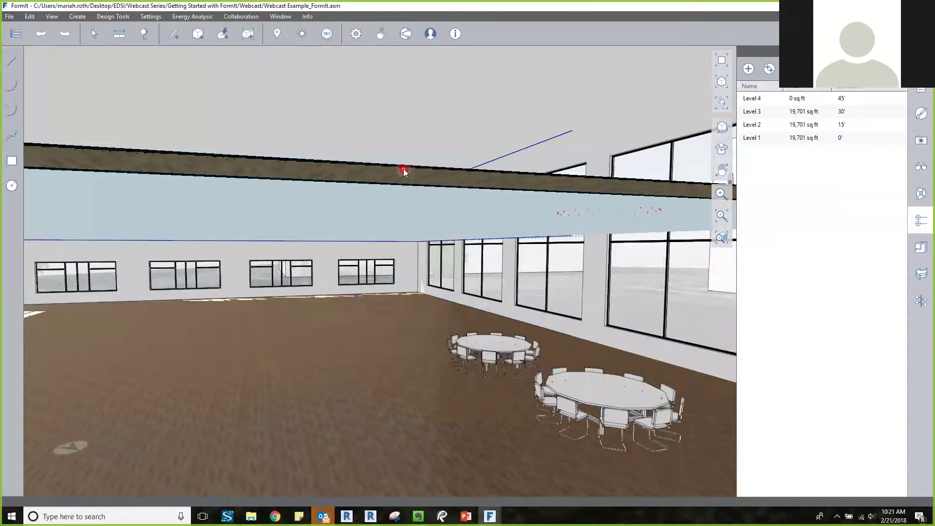
{"action": "left_click", "coordinate": [412, 228]}
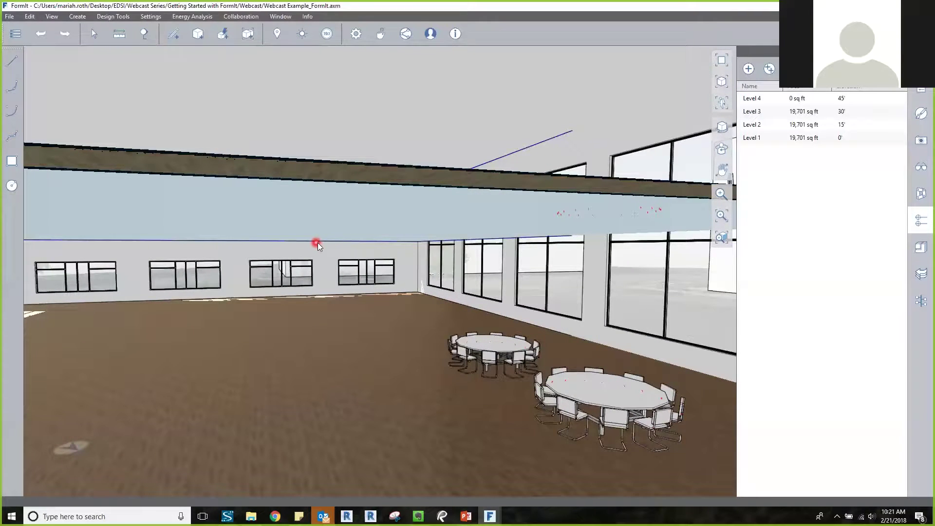
{"action": "left_click", "coordinate": [504, 232]}
Switch to the Presentation File model in Revit, enable the 3D view's section box, and pull its side inward to cut through the building
{"action": "left_click", "coordinate": [346, 515]}
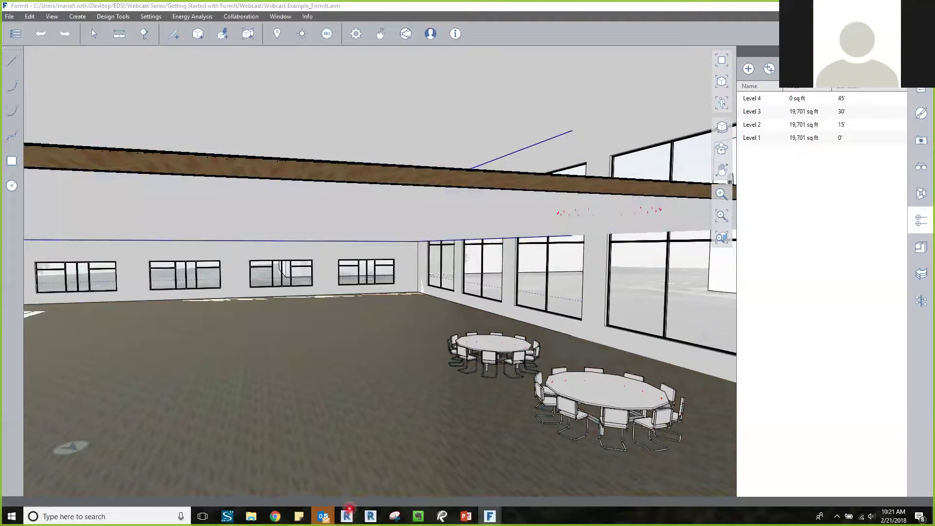
{"action": "left_click", "coordinate": [371, 516]}
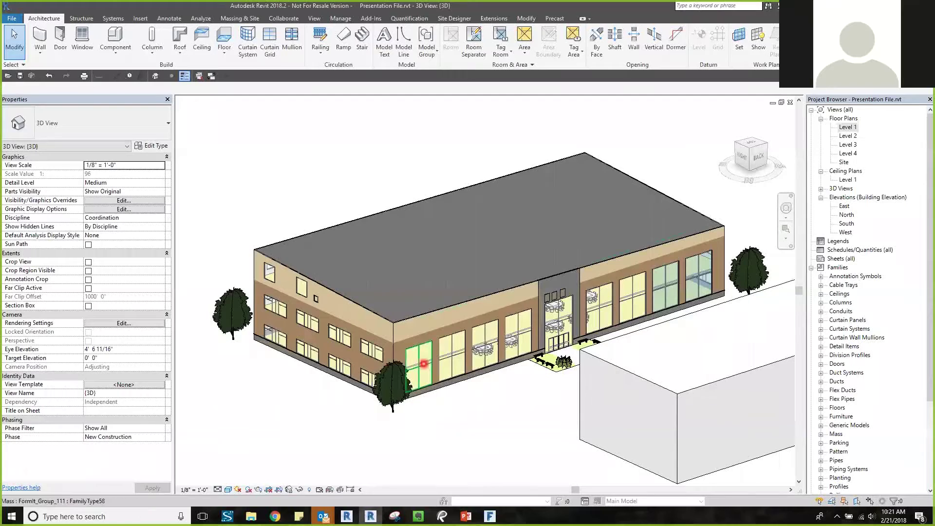
{"action": "middle_click_drag", "start_coordinate": [546, 417], "coordinate": [509, 384]}
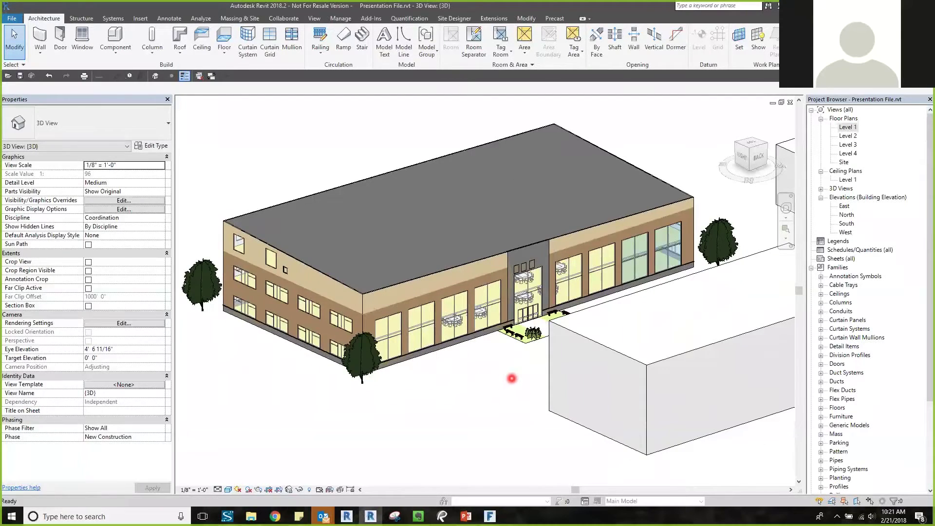
{"action": "left_click", "coordinate": [88, 306]}
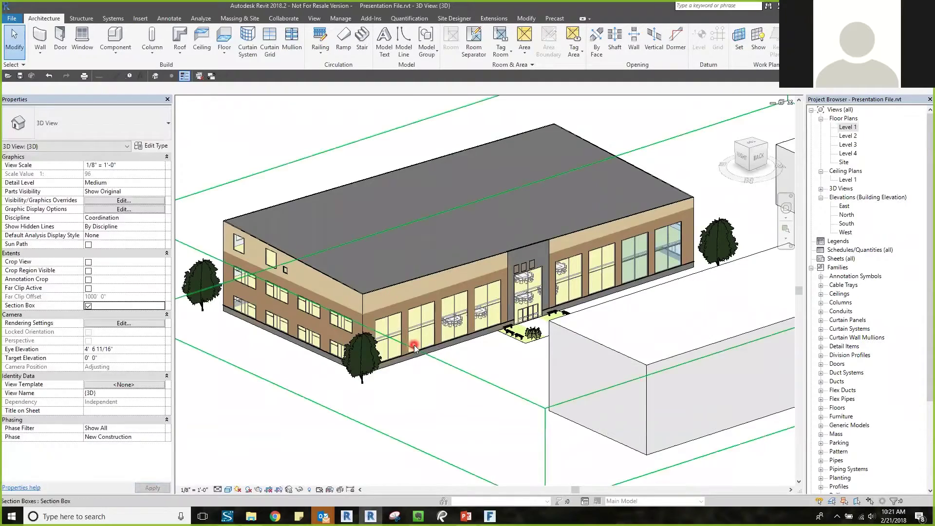
{"action": "scroll", "coordinate": [414, 336], "scroll_direction": "down", "scroll_amount": 3}
{"action": "left_click", "coordinate": [632, 324]}
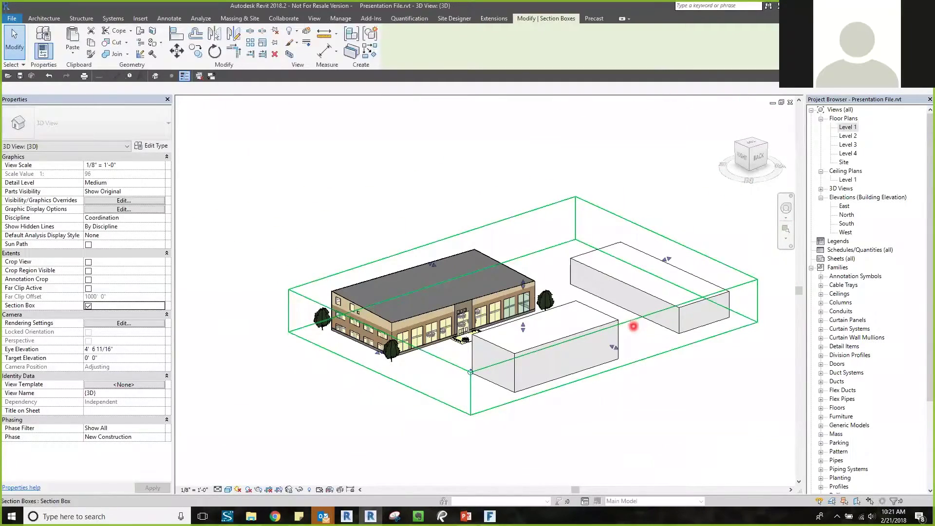
{"action": "left_click_drag", "start_coordinate": [613, 348], "coordinate": [509, 271]}
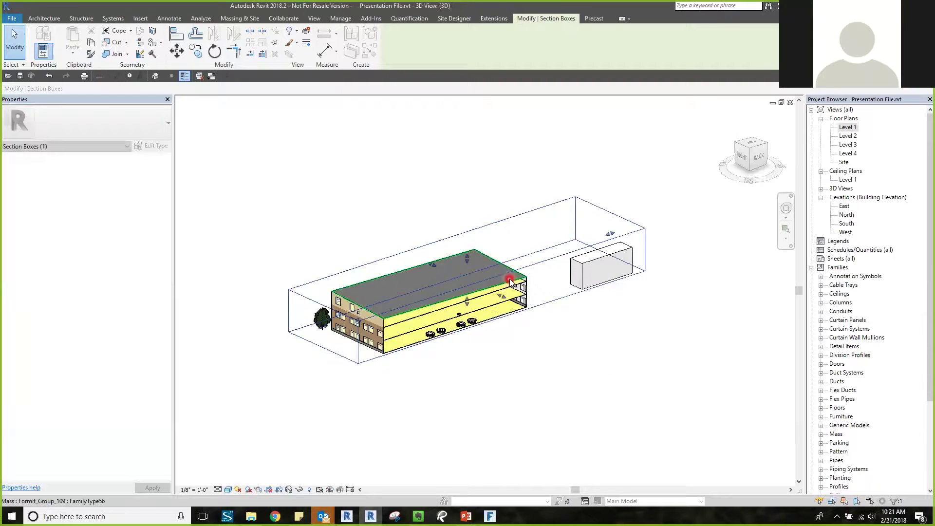
Create Generic - 12" floors by face from the building's Level 1, Level 2 and Level 3 mass floors
{"action": "scroll", "coordinate": [515, 256], "scroll_direction": "up", "scroll_amount": 6}
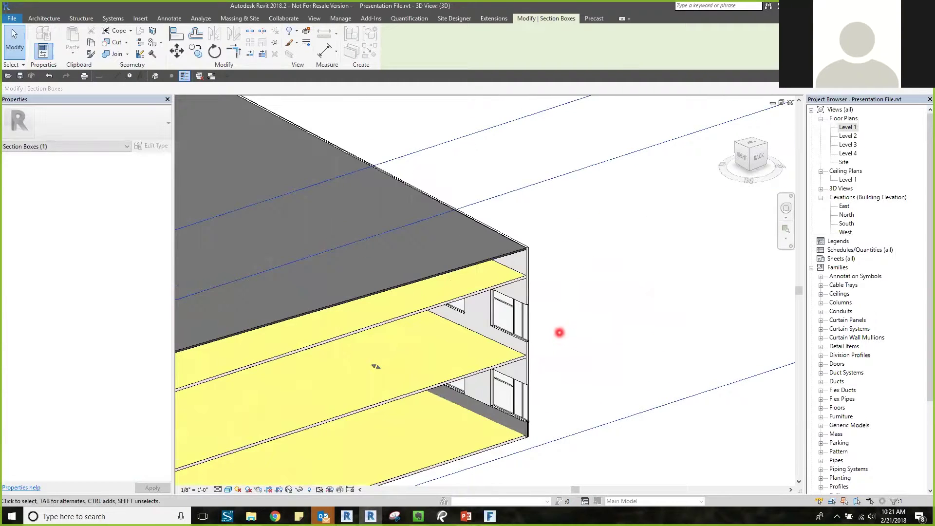
{"action": "mouse_move", "coordinate": [557, 322]}
{"action": "middle_mouse_down", "text": "shift"}
{"action": "mouse_move", "coordinate": [556, 299]}
{"action": "mouse_move", "coordinate": [557, 334]}
{"action": "mouse_move", "coordinate": [583, 306]}
{"action": "middle_mouse_up", "text": "shift"}
{"action": "left_click", "coordinate": [284, 103]}
{"action": "left_click", "coordinate": [247, 20]}
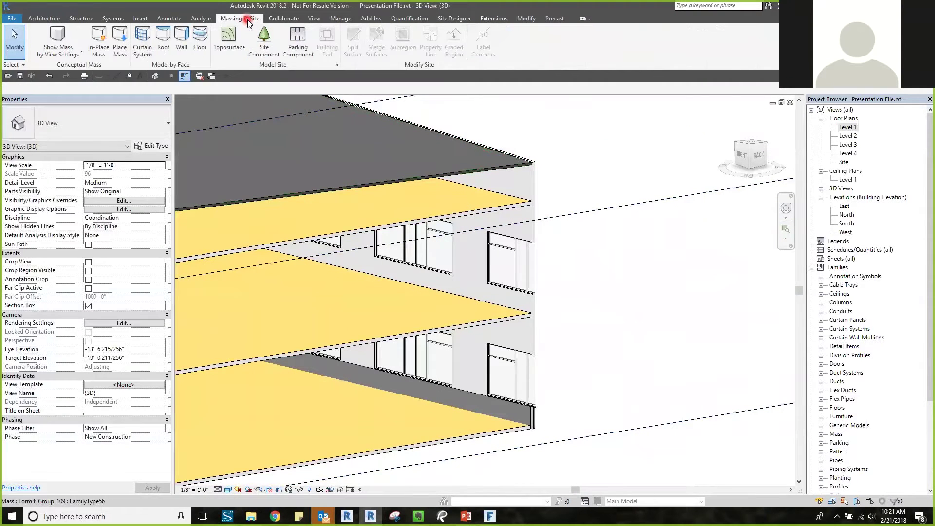
{"action": "left_click", "coordinate": [202, 47]}
{"action": "left_click", "coordinate": [395, 45]}
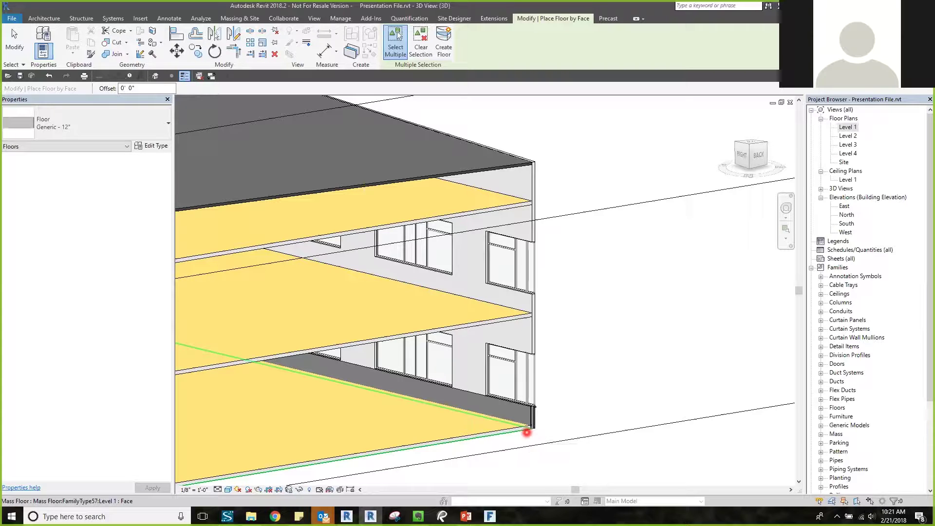
{"action": "left_click", "coordinate": [527, 432]}
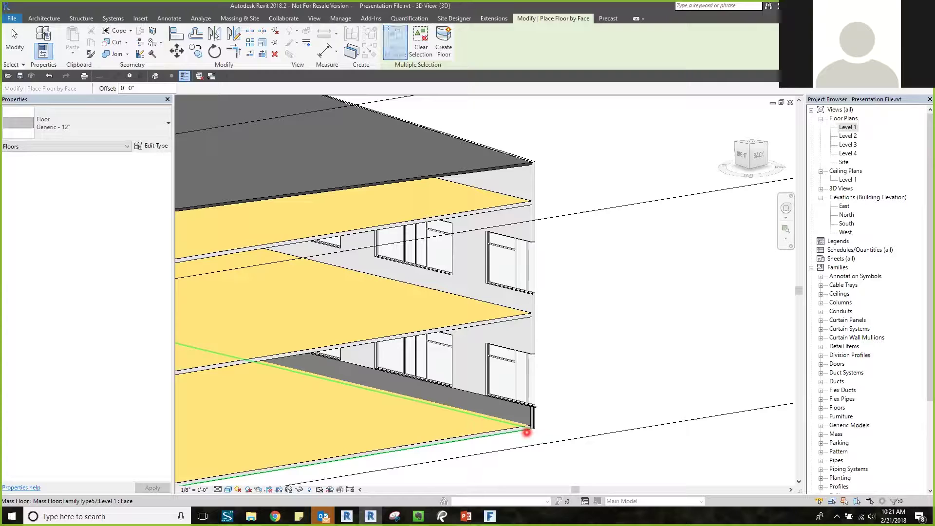
{"action": "left_click", "coordinate": [513, 320]}
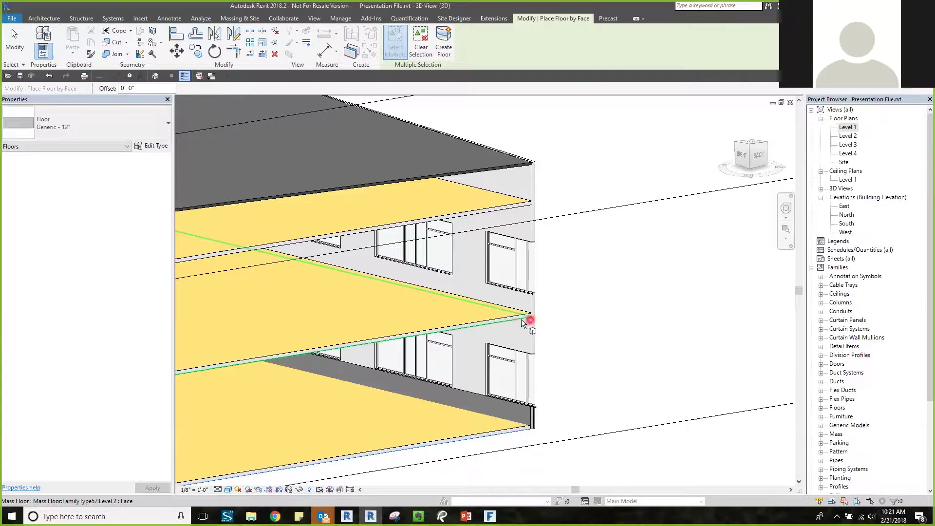
{"action": "left_click", "coordinate": [526, 211]}
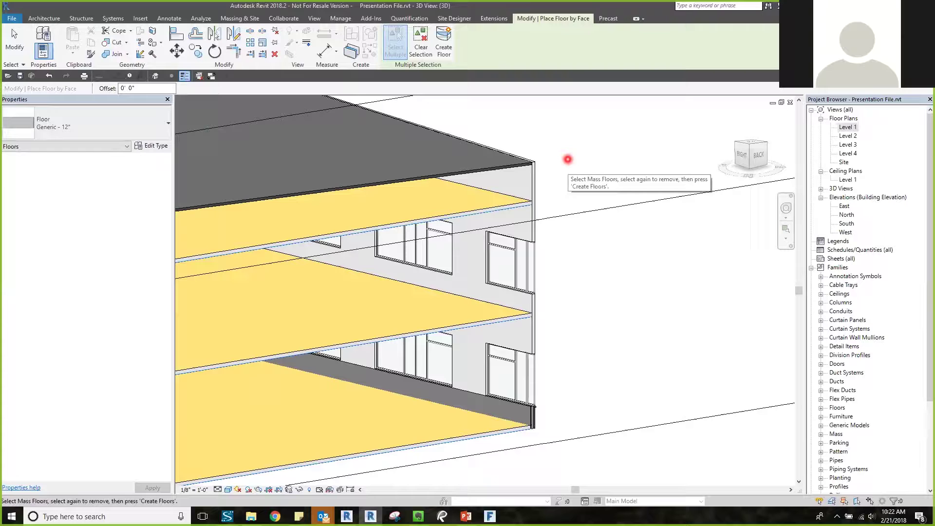
{"action": "left_click", "coordinate": [444, 48]}
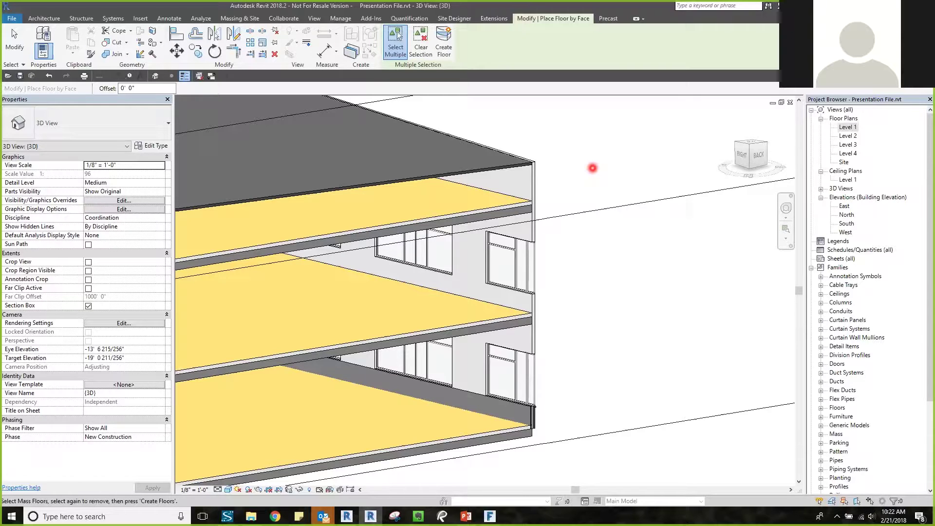
Finish placing floors and turn off the 3D view's section box to show the whole building
{"action": "scroll", "coordinate": [592, 168], "scroll_direction": "down", "scroll_amount": 5}
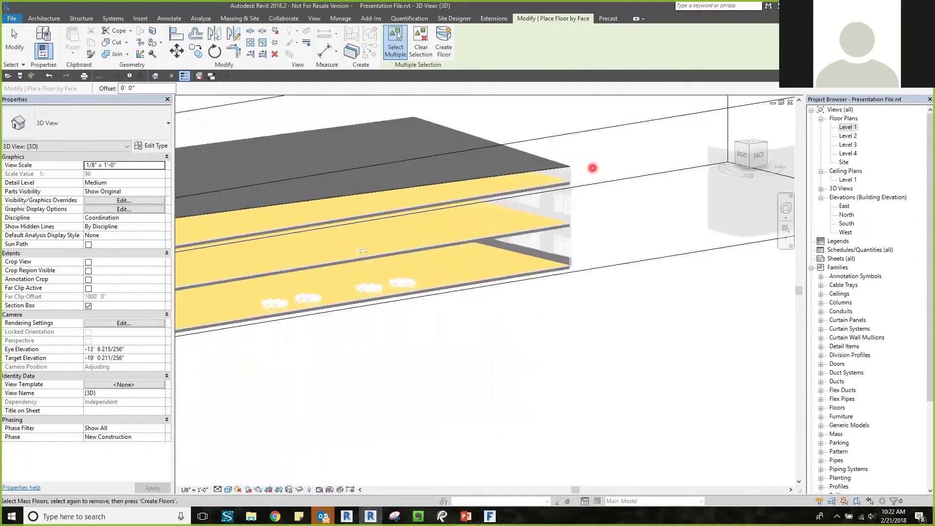
{"action": "key", "text": "Escape"}
{"action": "left_click", "coordinate": [88, 306]}
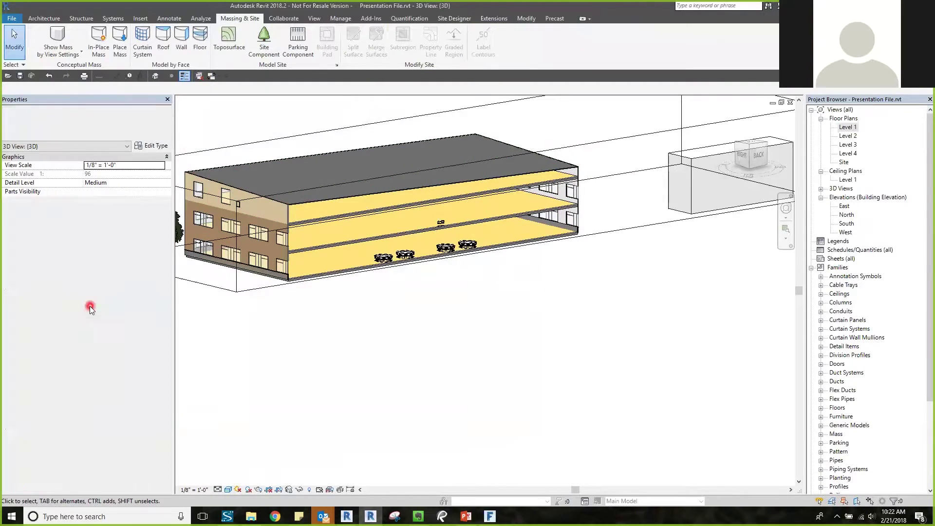
{"action": "middle_click_drag", "start_coordinate": [241, 140], "coordinate": [305, 238]}
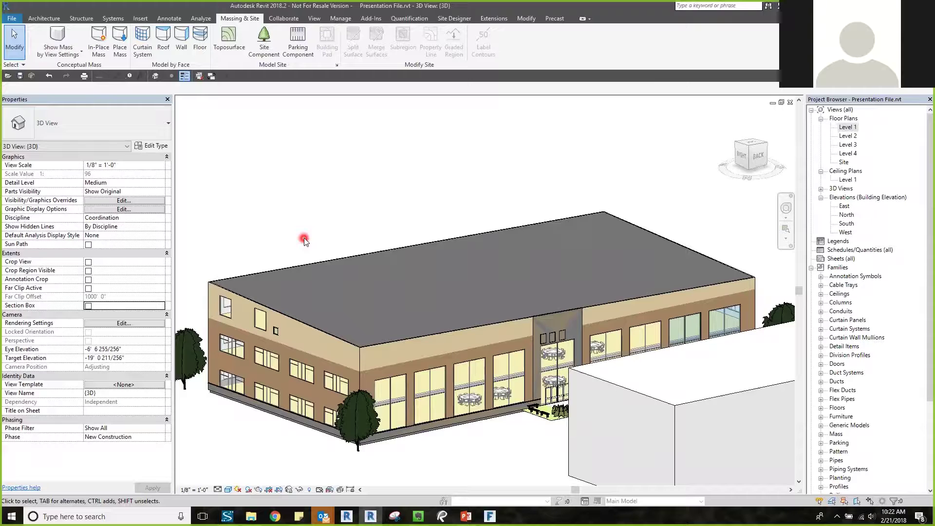
Create a Generic - 12" roof by face on the building mass's top face, referenced to Level 4
{"action": "left_click", "coordinate": [163, 50]}
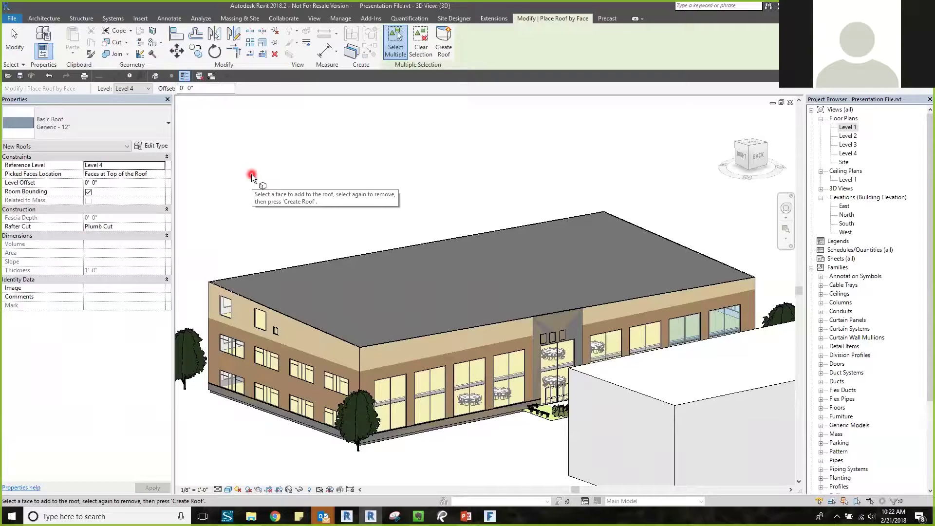
{"action": "left_click", "coordinate": [333, 275]}
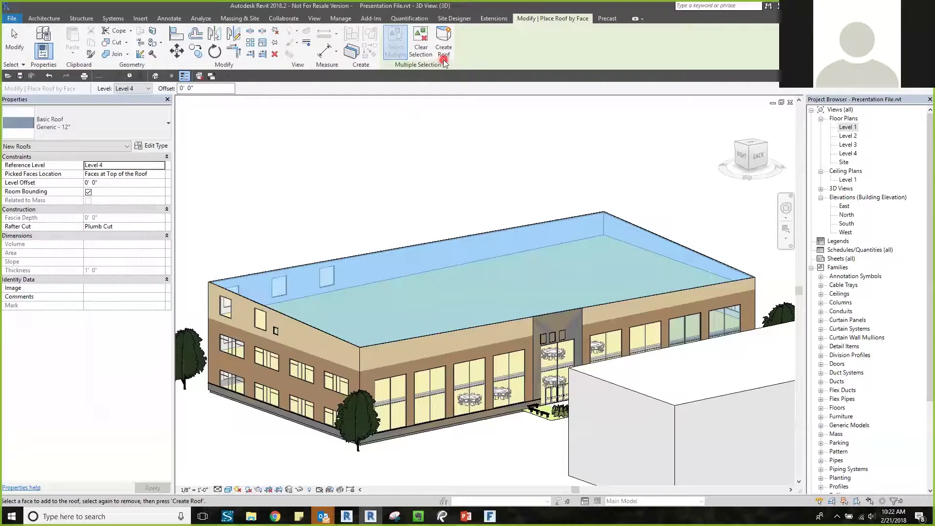
{"action": "left_click", "coordinate": [452, 47]}
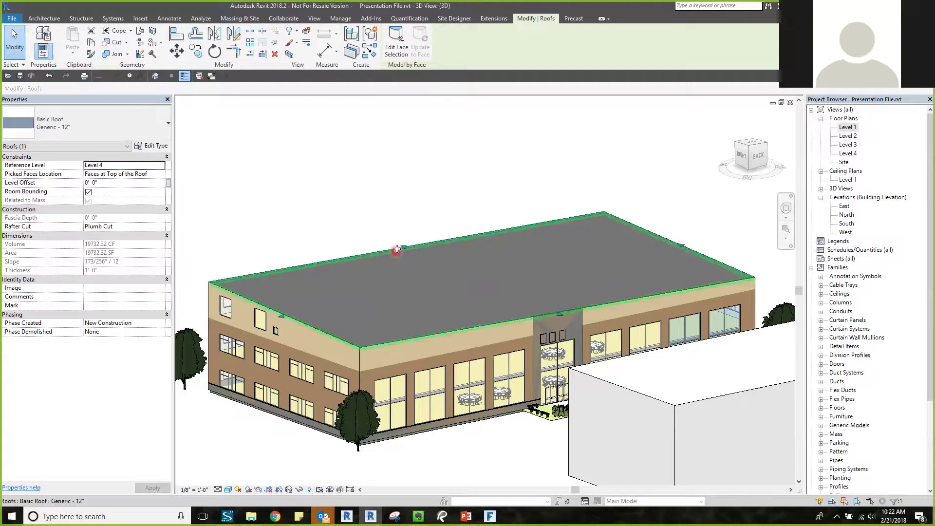
Extend the new roof's edges outward past the walls on all four sides to form overhangs
{"action": "left_click_drag", "start_coordinate": [404, 246], "coordinate": [261, 317]}
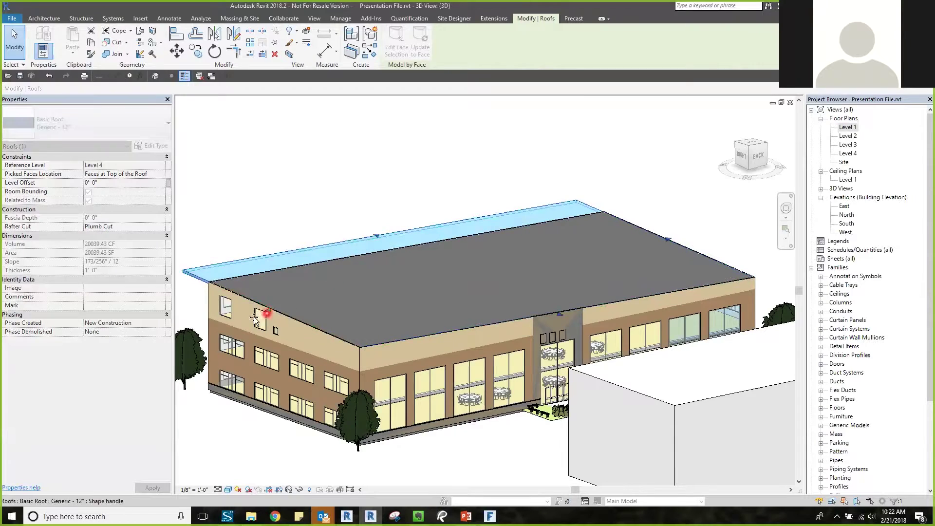
{"action": "left_click_drag", "start_coordinate": [553, 323], "coordinate": [565, 327]}
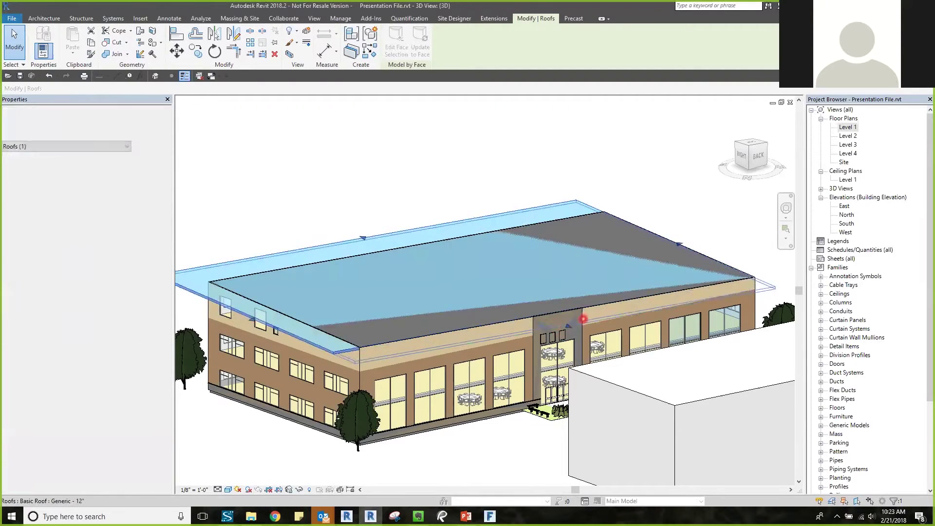
{"action": "left_click_drag", "start_coordinate": [685, 247], "coordinate": [696, 239]}
{"action": "left_click_drag", "start_coordinate": [496, 194], "coordinate": [496, 194]}
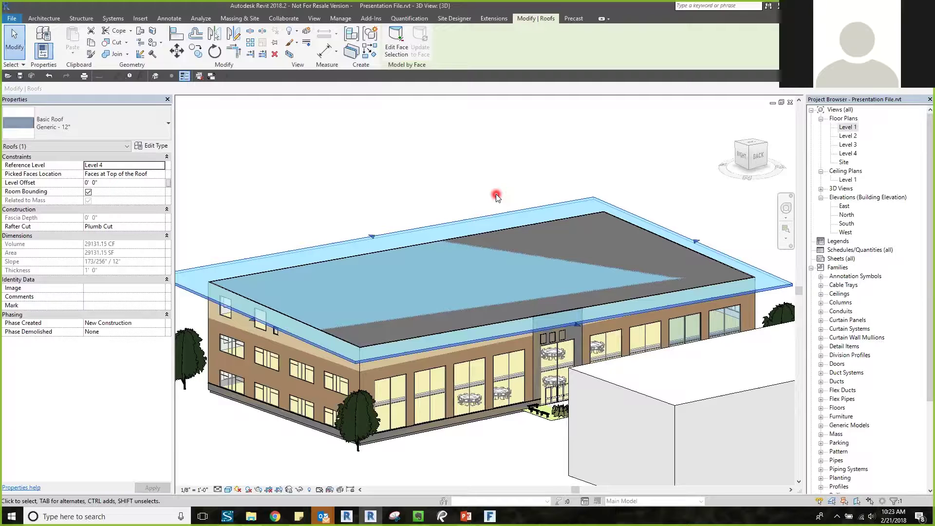
{"action": "left_click", "coordinate": [495, 195]}
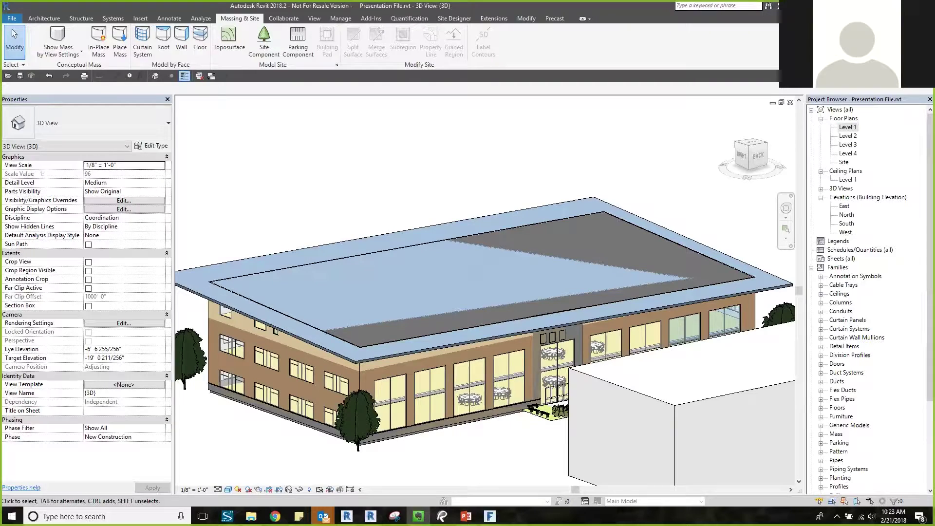
Change the round dining table nearest the entrance to the Conference__Training_Tables_w_Chairs_7278 type IKEA STD 38" x 23" x 10" - Birch
{"action": "scroll", "coordinate": [515, 442], "scroll_direction": "up", "scroll_amount": 2}
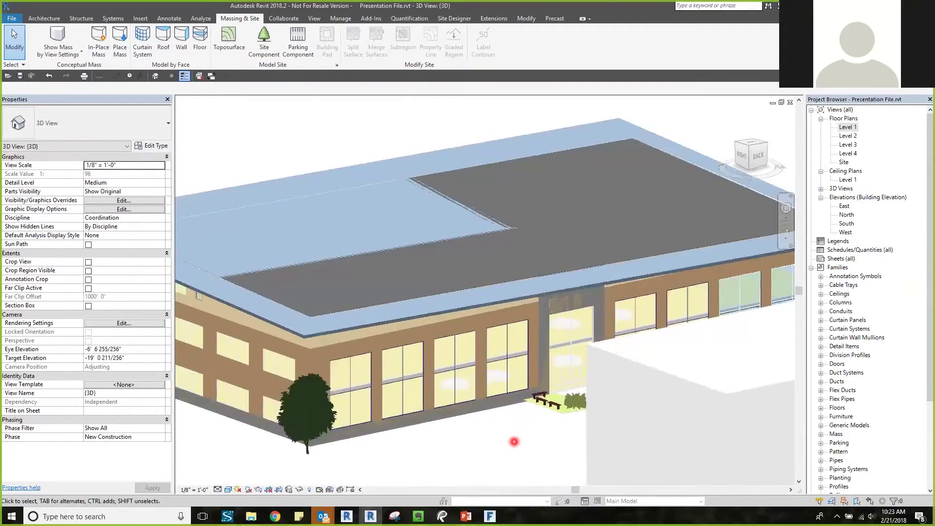
{"action": "scroll", "coordinate": [531, 420], "scroll_direction": "up", "scroll_amount": 4}
{"action": "middle_click_drag", "start_coordinate": [534, 409], "coordinate": [520, 424]}
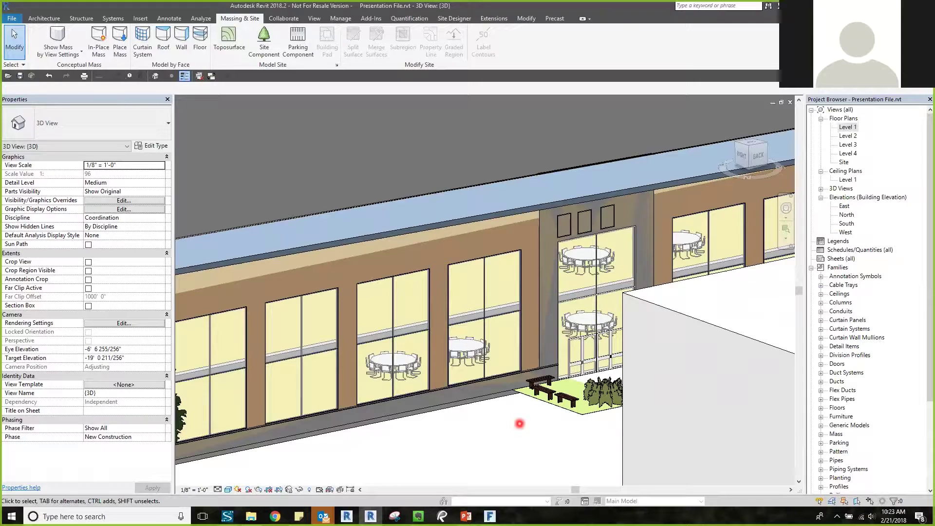
{"action": "scroll", "coordinate": [463, 344], "scroll_direction": "up", "scroll_amount": 4}
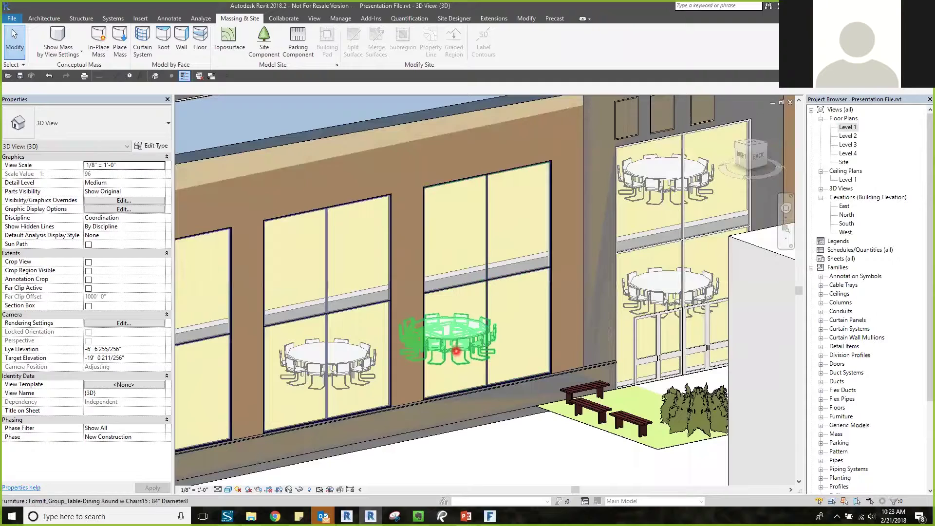
{"action": "left_click", "coordinate": [457, 349]}
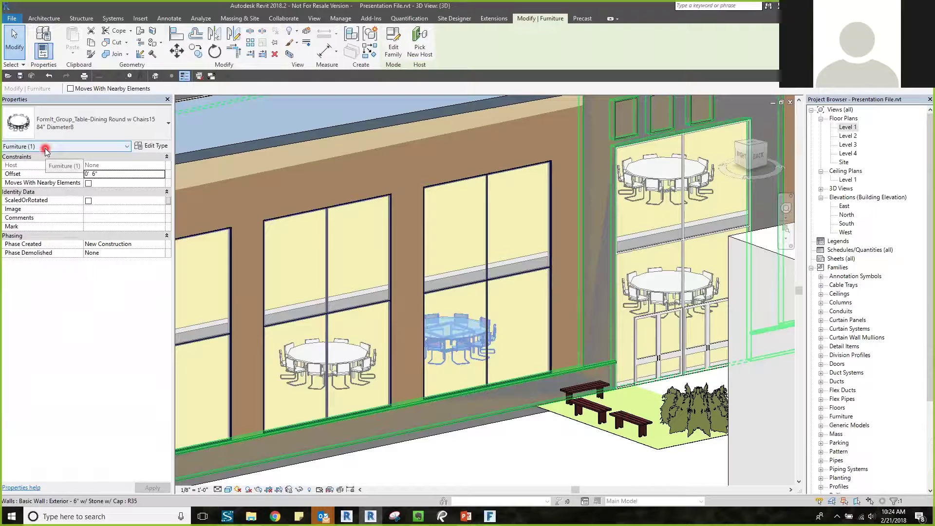
{"action": "left_click", "coordinate": [75, 128]}
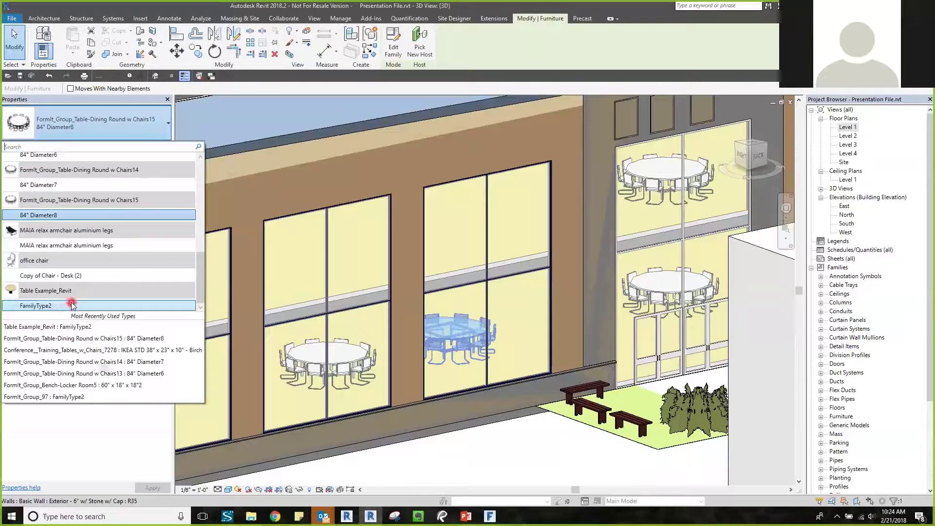
{"action": "scroll", "coordinate": [89, 268], "scroll_direction": "up", "scroll_amount": 3}
{"action": "scroll", "coordinate": [92, 268], "scroll_direction": "up", "scroll_amount": 6}
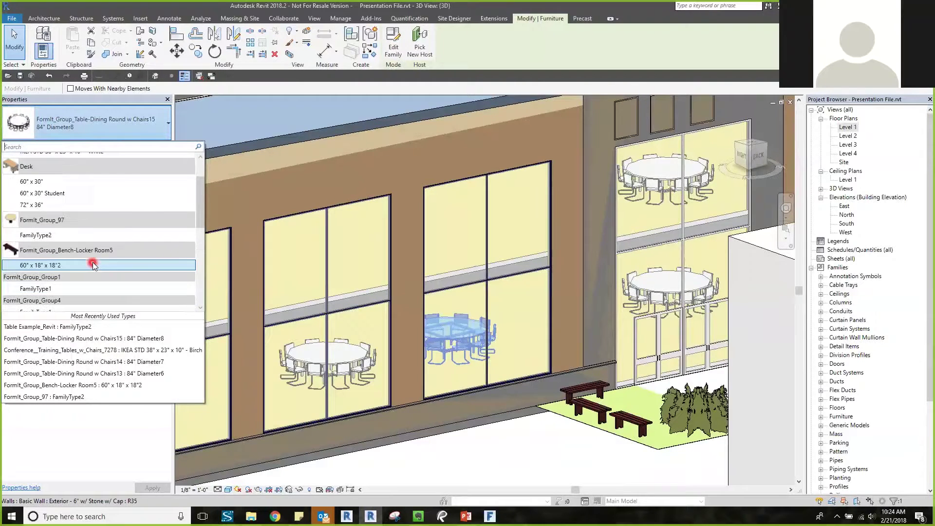
{"action": "scroll", "coordinate": [73, 187], "scroll_direction": "up", "scroll_amount": 2}
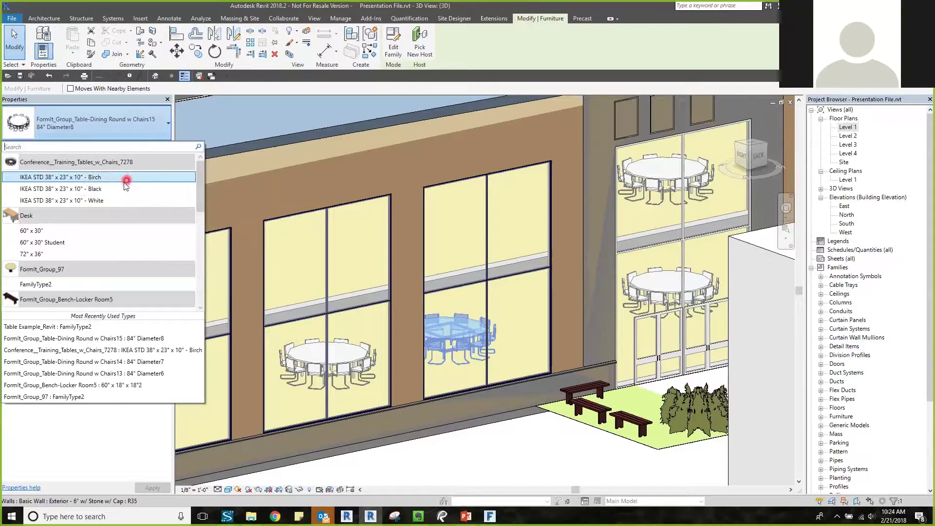
{"action": "middle_click_drag", "start_coordinate": [502, 445], "coordinate": [465, 422]}
{"action": "left_click", "coordinate": [465, 420]}
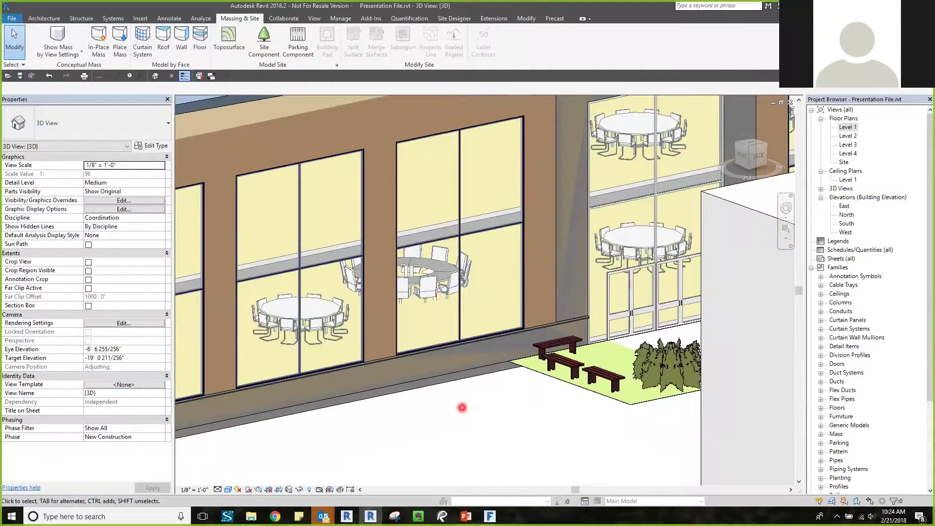
{"action": "left_click", "coordinate": [433, 297]}
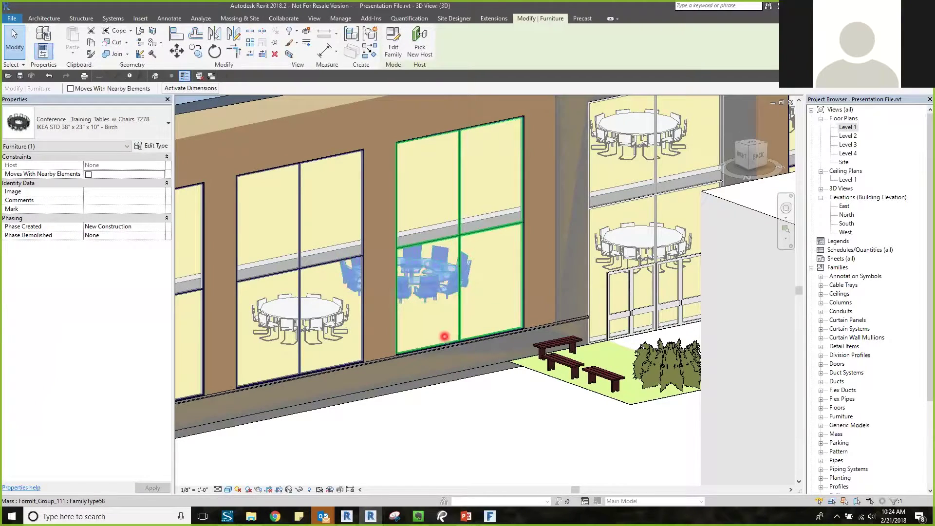
{"action": "left_click", "coordinate": [457, 409]}
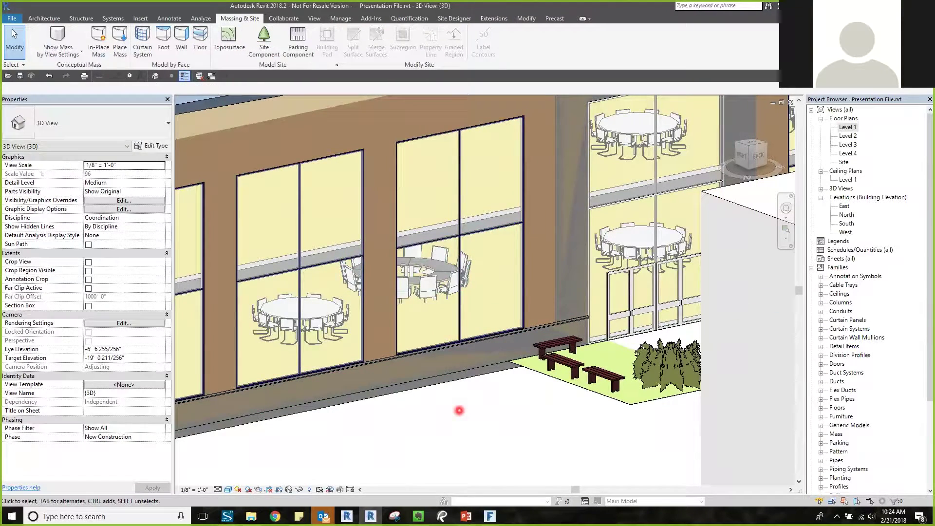
Change the three locker-room benches on the near side of the entrance to the MAIA relax armchair aluminium legs type
{"action": "left_click", "coordinate": [557, 346]}
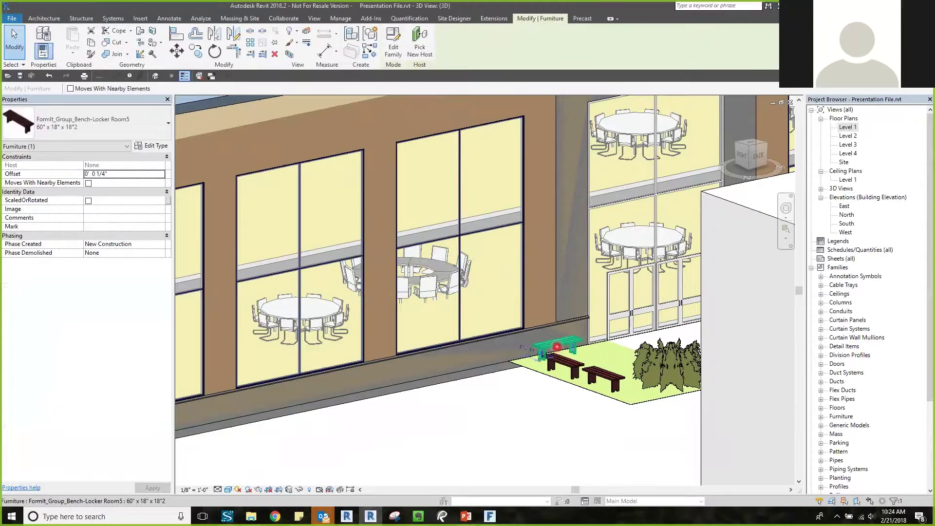
{"action": "left_click", "coordinate": [564, 364], "text": "ctrl"}
{"action": "left_click", "coordinate": [604, 378], "text": "ctrl"}
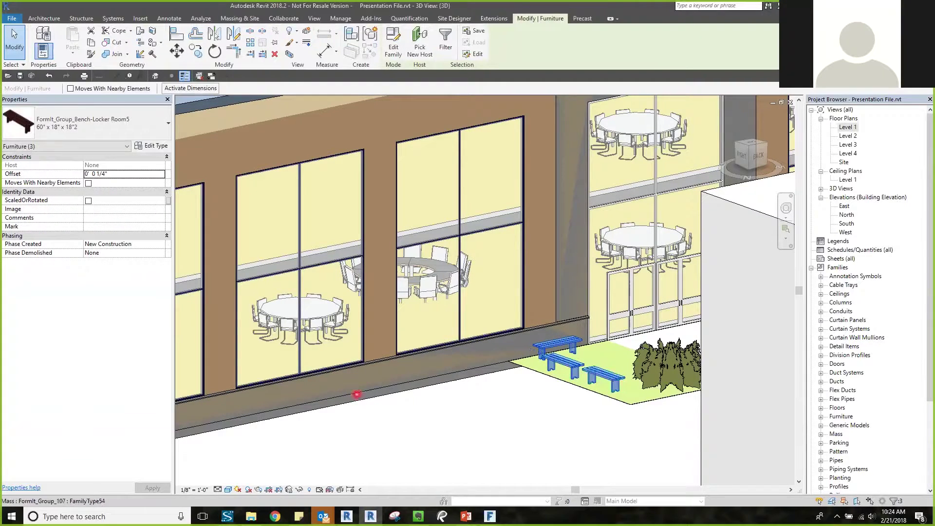
{"action": "left_click", "coordinate": [57, 129]}
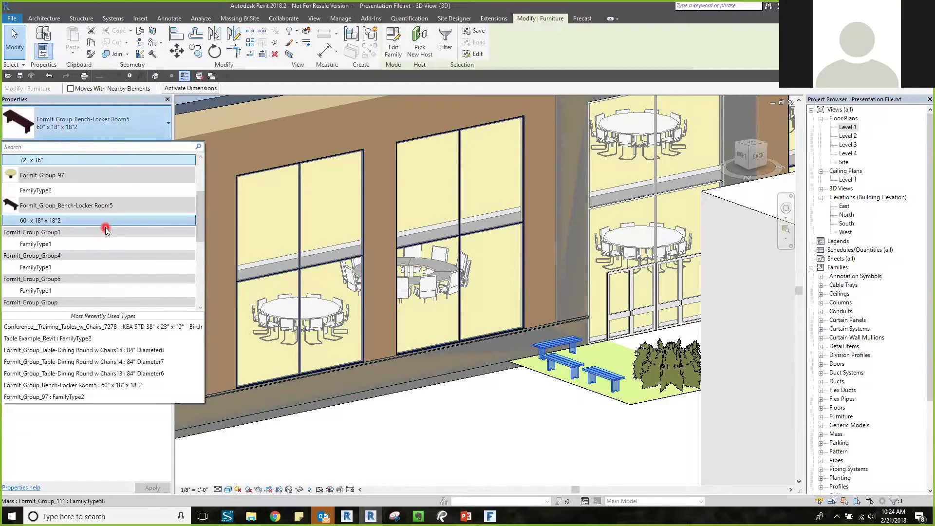
{"action": "type", "text": "chair"}
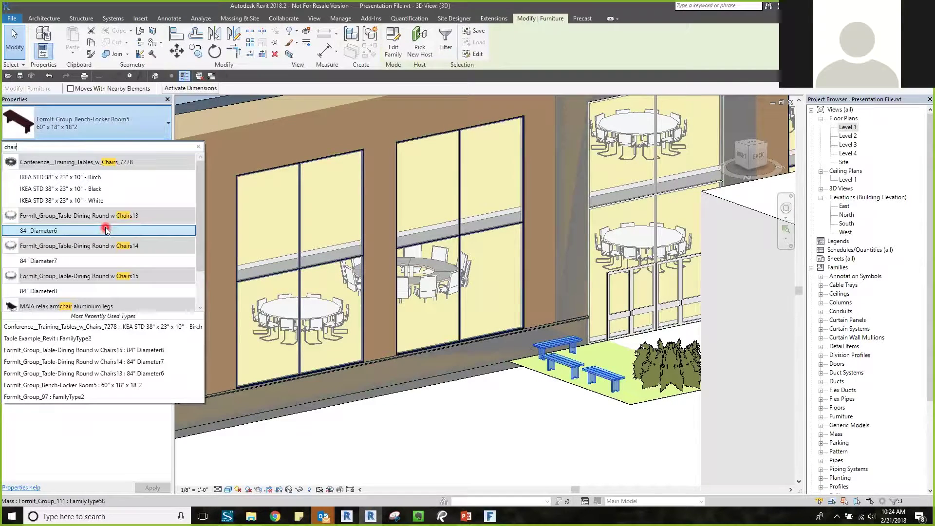
{"action": "scroll", "coordinate": [104, 246], "scroll_direction": "down", "scroll_amount": 1}
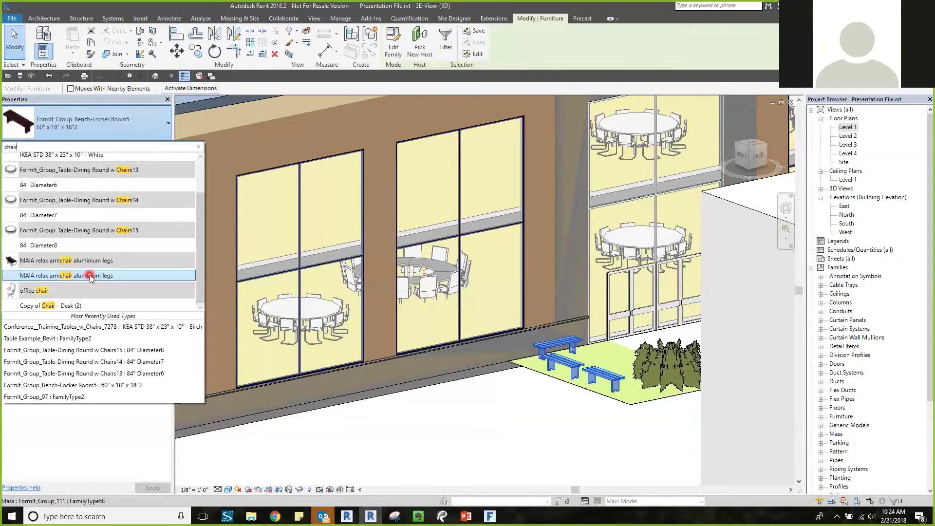
{"action": "left_click", "coordinate": [595, 415]}
{"action": "left_click", "coordinate": [558, 424]}
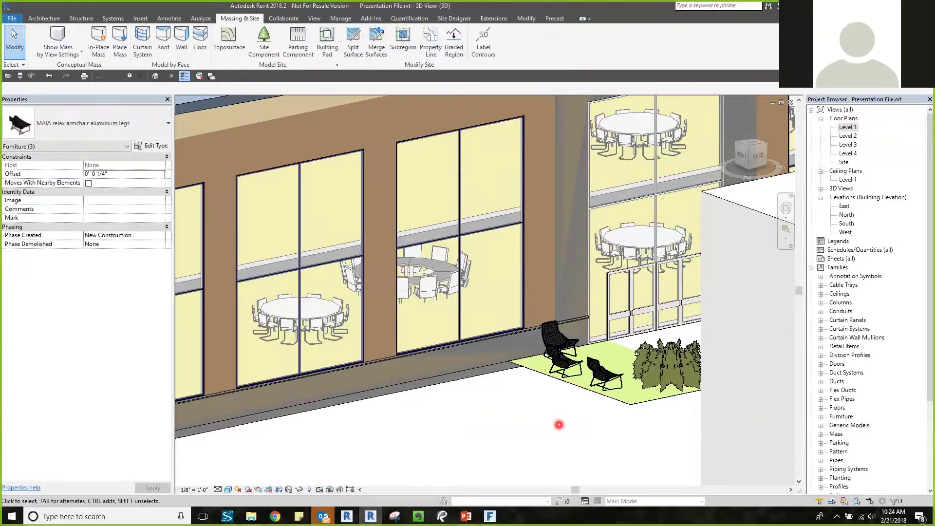
Open the FormIt deciduous tree family at the building's near corner in the Family Editor
{"action": "scroll", "coordinate": [539, 398], "scroll_direction": "down", "scroll_amount": 2}
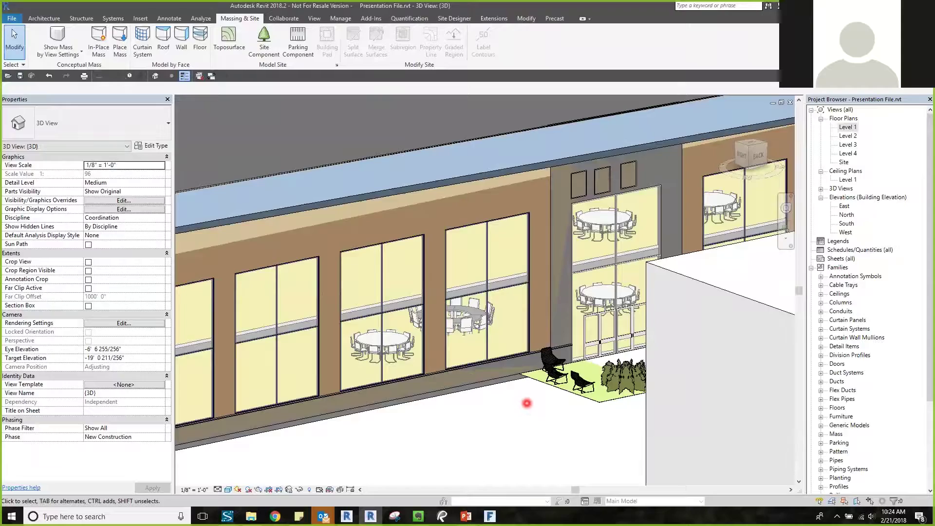
{"action": "scroll", "coordinate": [532, 415], "scroll_direction": "up", "scroll_amount": 3}
{"action": "mouse_move", "coordinate": [553, 424]}
{"action": "middle_mouse_down", "text": "shift"}
{"action": "mouse_move", "coordinate": [560, 389]}
{"action": "mouse_move", "coordinate": [505, 333]}
{"action": "mouse_move", "coordinate": [579, 442]}
{"action": "mouse_move", "coordinate": [553, 430]}
{"action": "middle_mouse_up", "text": "shift"}
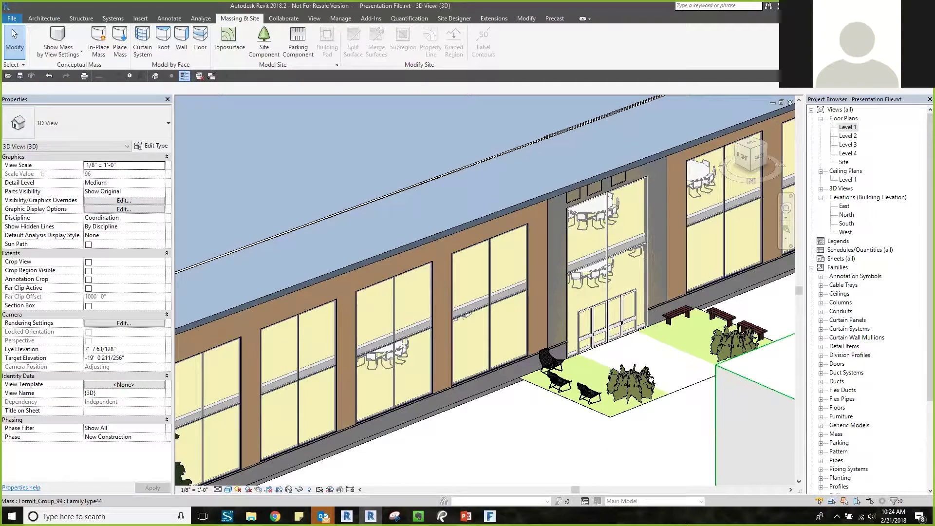
{"action": "middle_click_drag", "start_coordinate": [653, 447], "coordinate": [626, 434]}
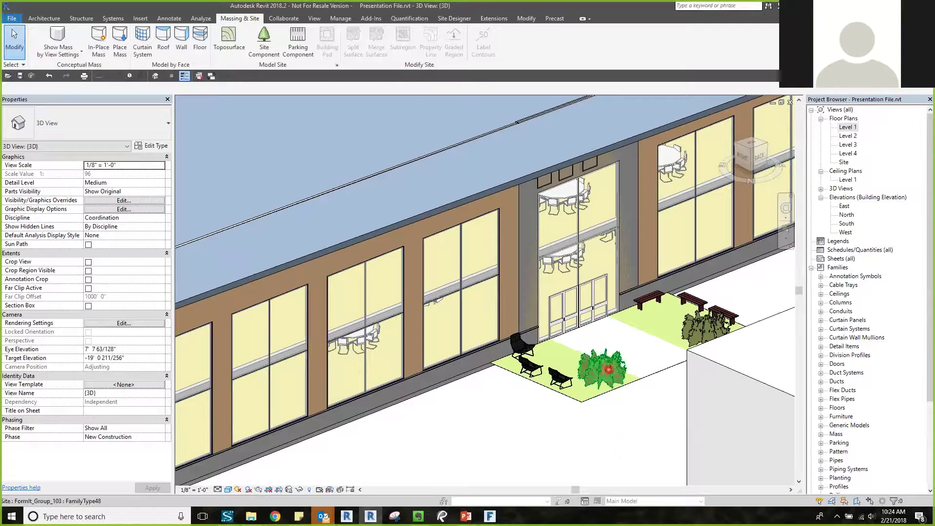
{"action": "left_click", "coordinate": [608, 367]}
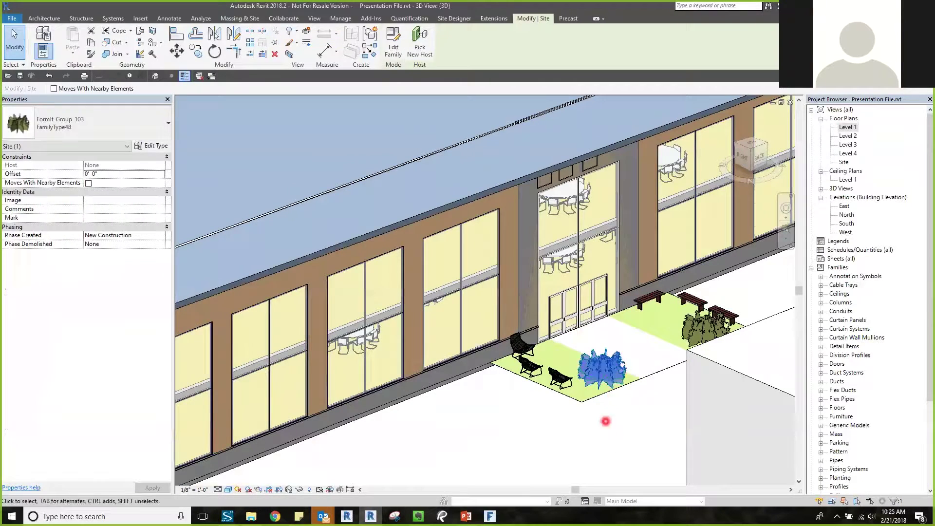
{"action": "scroll", "coordinate": [603, 429], "scroll_direction": "down", "scroll_amount": 1}
{"action": "scroll", "coordinate": [603, 429], "scroll_direction": "down", "scroll_amount": 2}
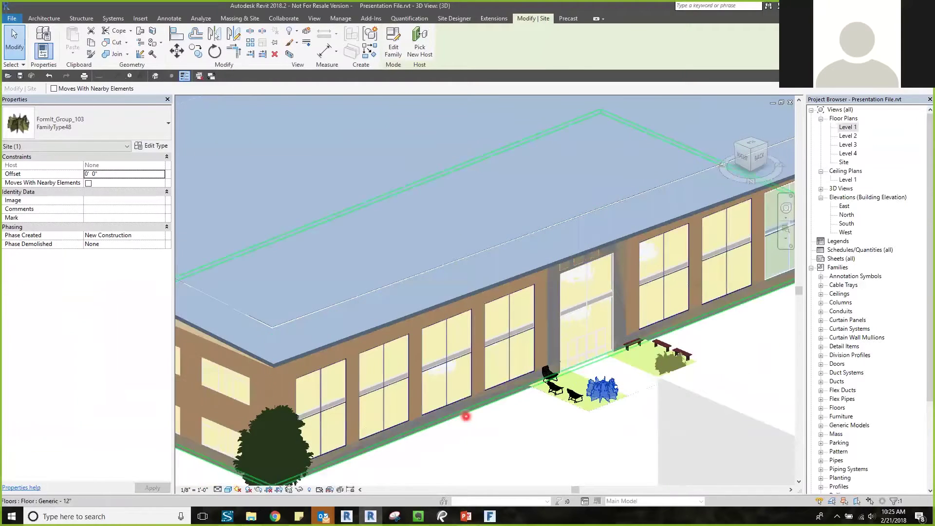
{"action": "left_click", "coordinate": [252, 437]}
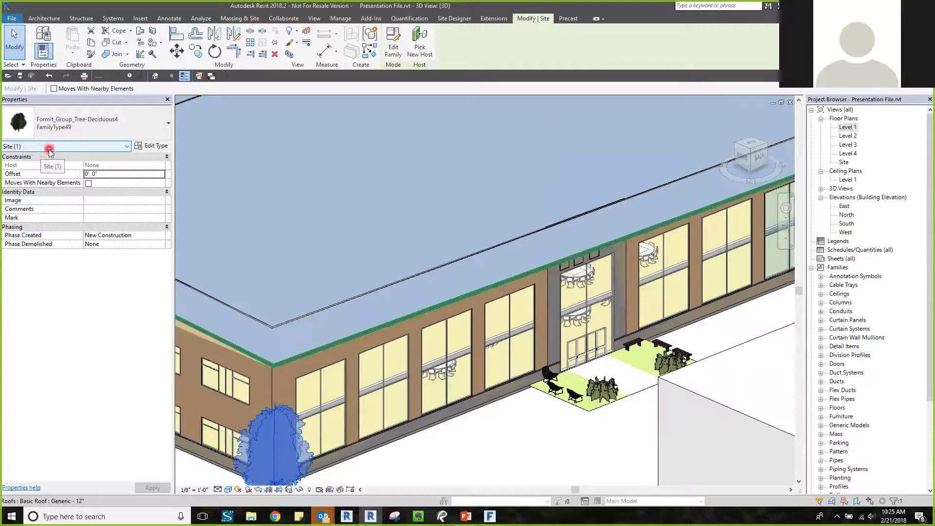
{"action": "middle_click_drag", "start_coordinate": [522, 434], "coordinate": [589, 365]}
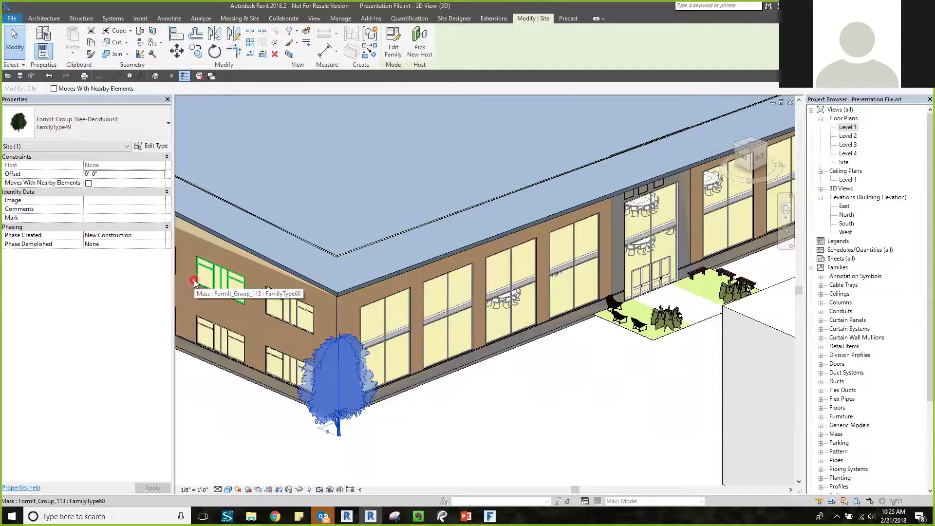
{"action": "left_click", "coordinate": [393, 50]}
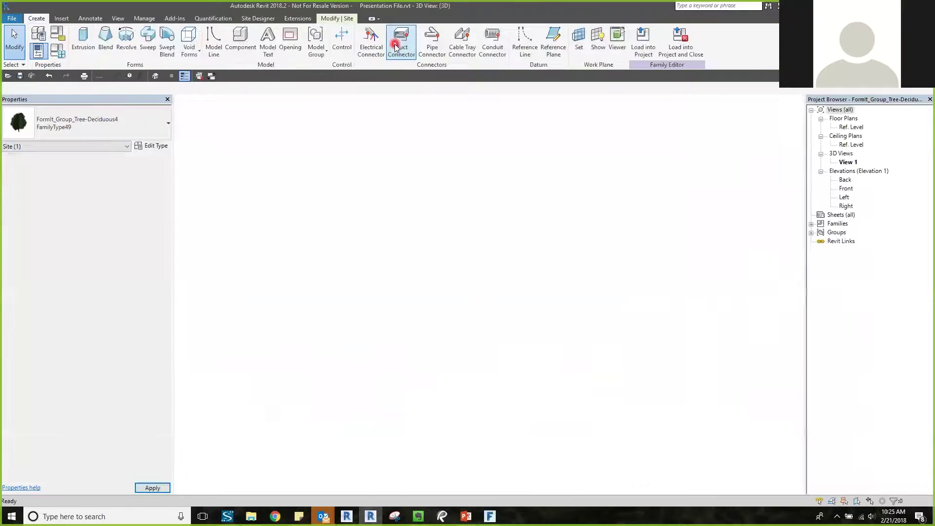
Change the tree family's category to Planting
{"action": "left_click", "coordinate": [57, 34]}
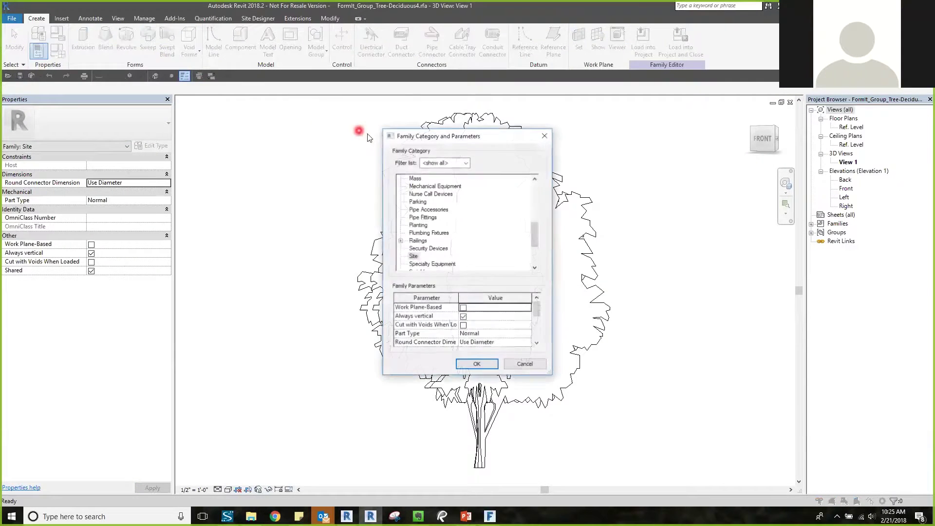
{"action": "left_click", "coordinate": [417, 226]}
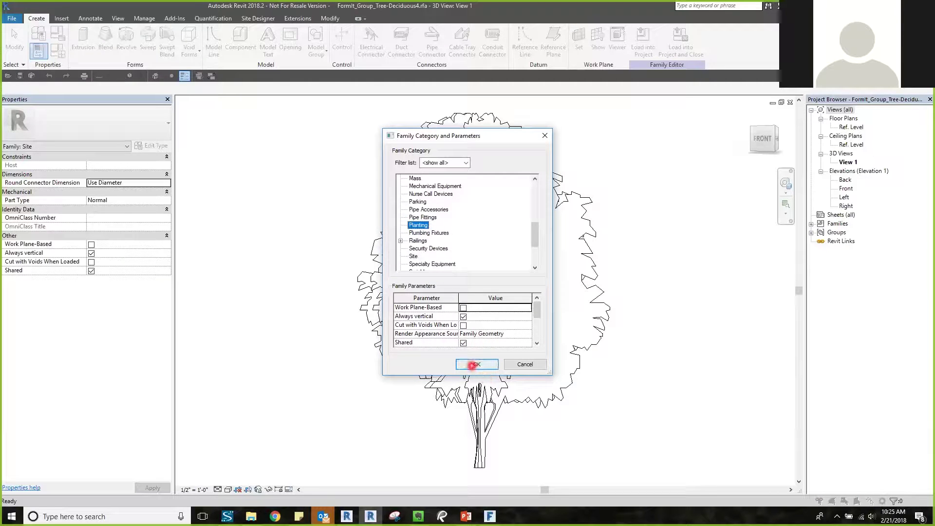
{"action": "left_click", "coordinate": [472, 366]}
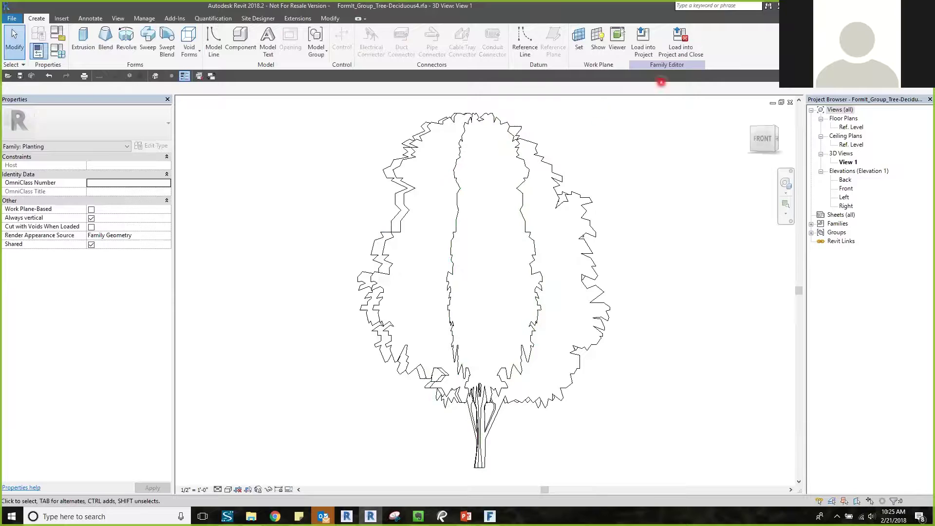
Load the tree family into Presentation File.rvt, overwriting the existing version and its parameter values
{"action": "left_click", "coordinate": [642, 37]}
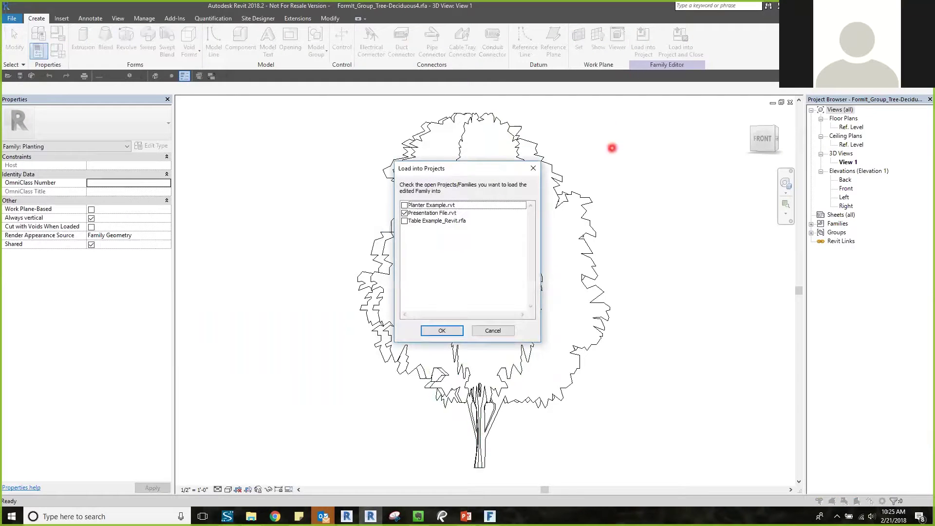
{"action": "left_click", "coordinate": [433, 214]}
{"action": "left_click", "coordinate": [429, 332]}
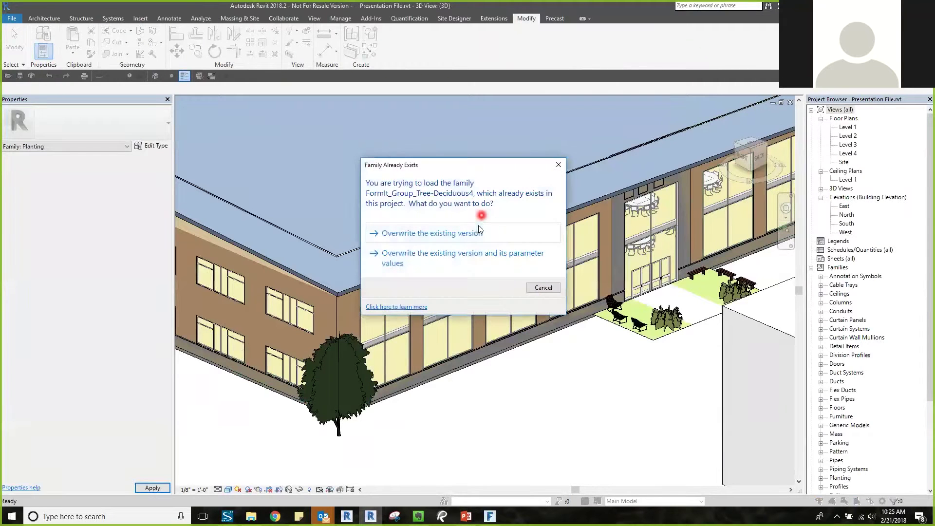
{"action": "left_click", "coordinate": [444, 262]}
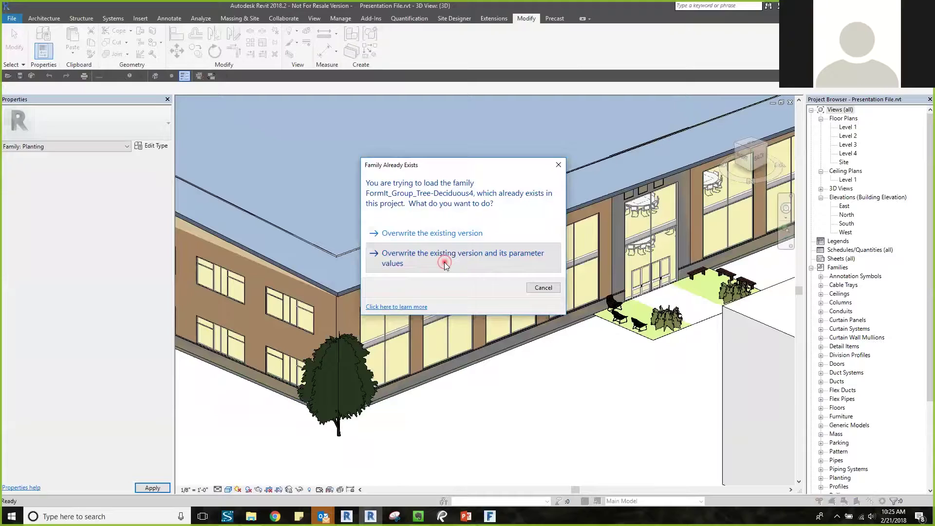
{"action": "left_click", "coordinate": [454, 391]}
Change the tree at the building's near corner to the RPC Tree - Deciduous type American Beech - 20'
{"action": "scroll", "coordinate": [469, 382], "scroll_direction": "up", "scroll_amount": 3}
{"action": "scroll", "coordinate": [498, 348], "scroll_direction": "down", "scroll_amount": 3}
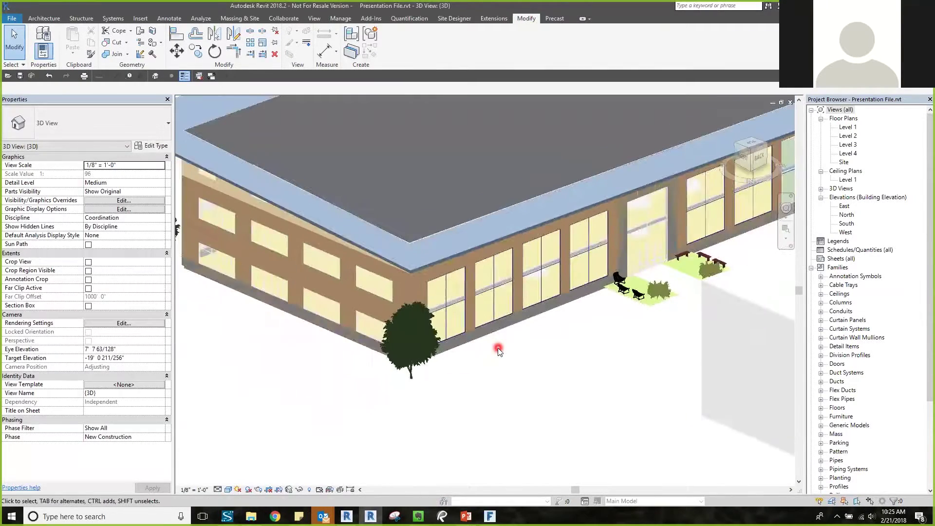
{"action": "left_click", "coordinate": [400, 336]}
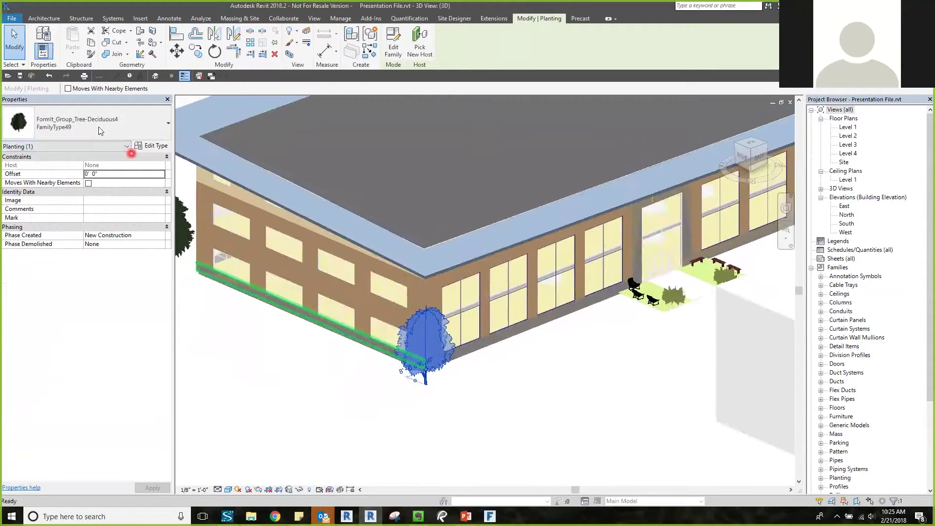
{"action": "left_click", "coordinate": [73, 122]}
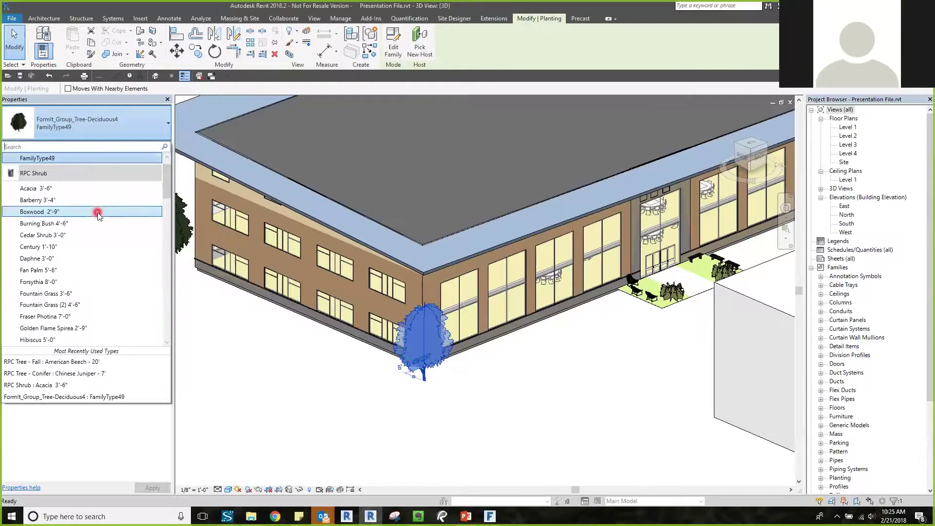
{"action": "scroll", "coordinate": [98, 212], "scroll_direction": "down", "scroll_amount": 8}
{"action": "scroll", "coordinate": [98, 212], "scroll_direction": "down", "scroll_amount": 7}
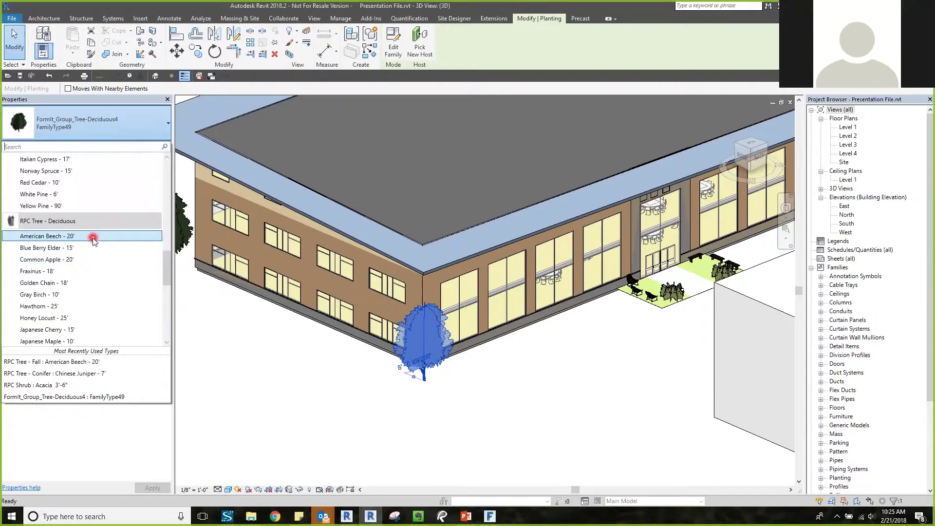
{"action": "left_click", "coordinate": [93, 236]}
{"action": "left_click", "coordinate": [281, 382]}
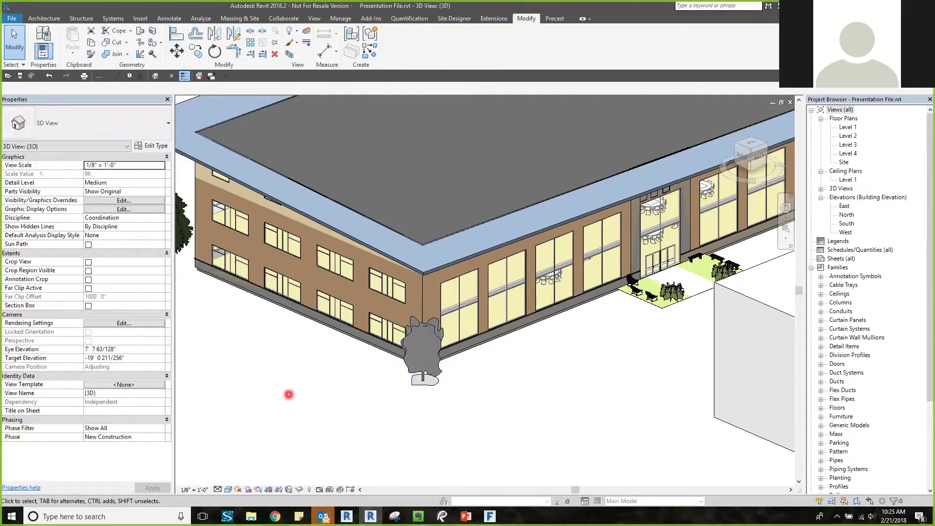
{"action": "middle_click_drag", "start_coordinate": [283, 391], "coordinate": [274, 390]}
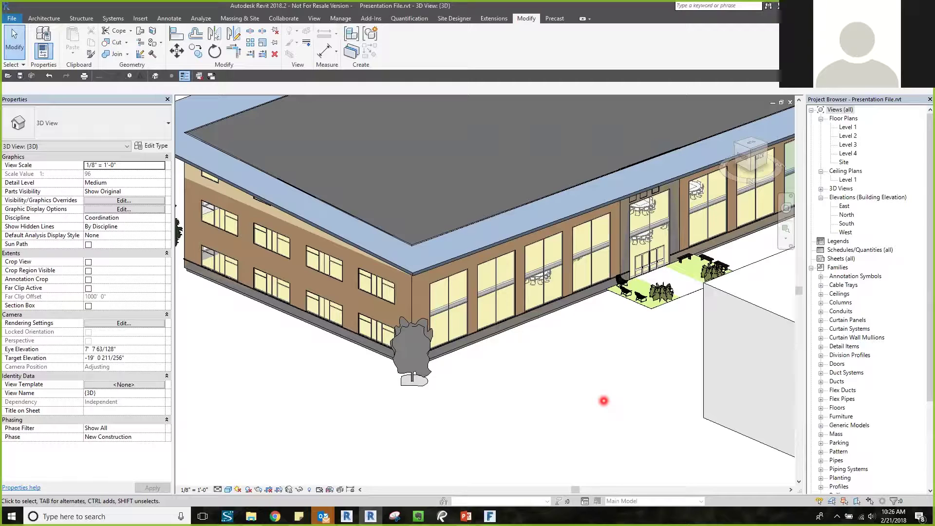
Switch to the FormIt window with the table model and open the local file Table Example_Sketchup.skp
{"action": "mouse_move", "coordinate": [489, 517]}
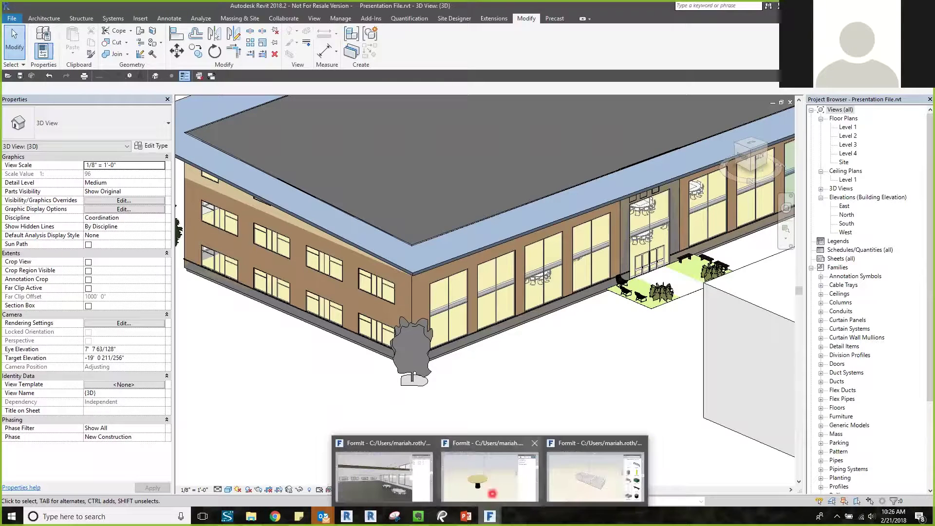
{"action": "left_click", "coordinate": [489, 478]}
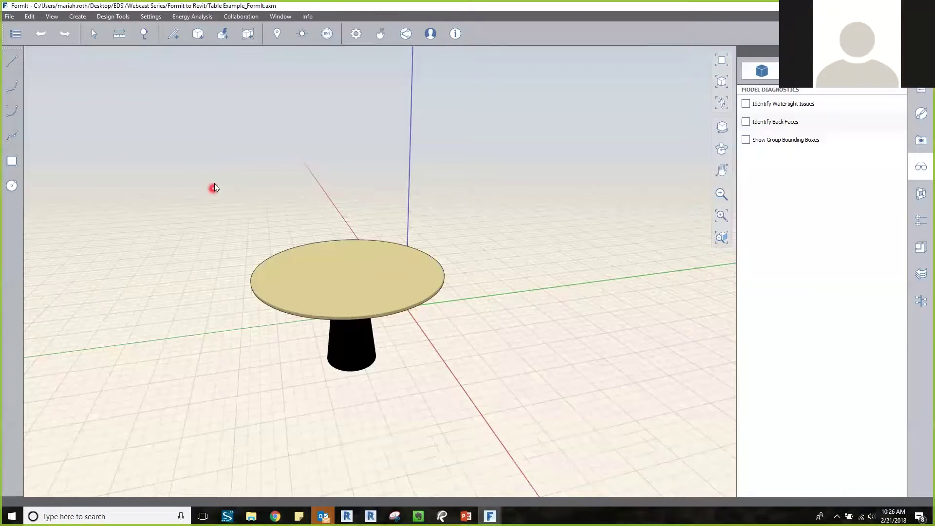
{"action": "left_click", "coordinate": [9, 17]}
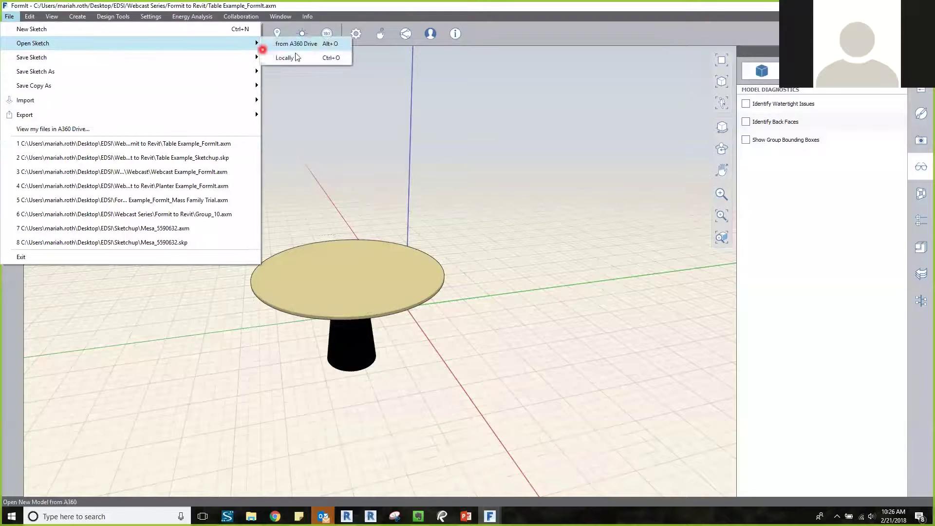
{"action": "left_click", "coordinate": [329, 72]}
{"action": "left_click", "coordinate": [509, 271]}
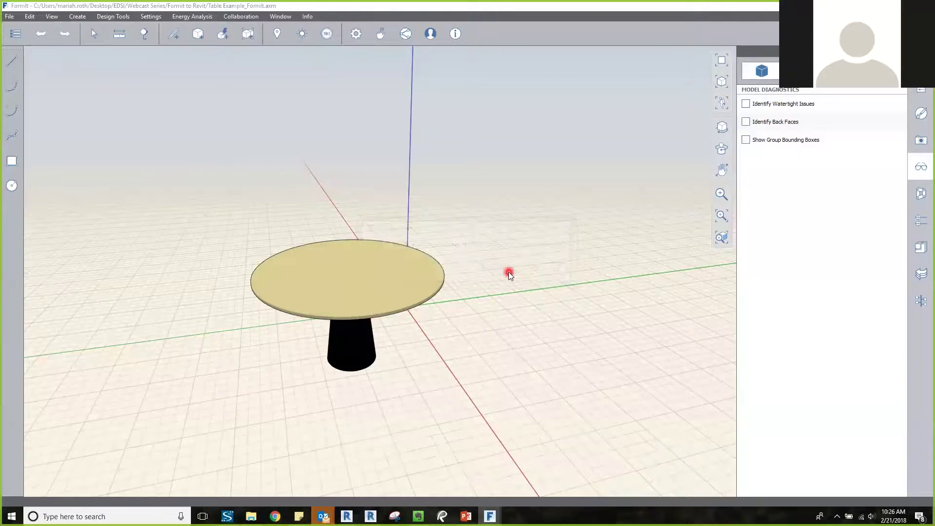
{"action": "left_click", "coordinate": [323, 165]}
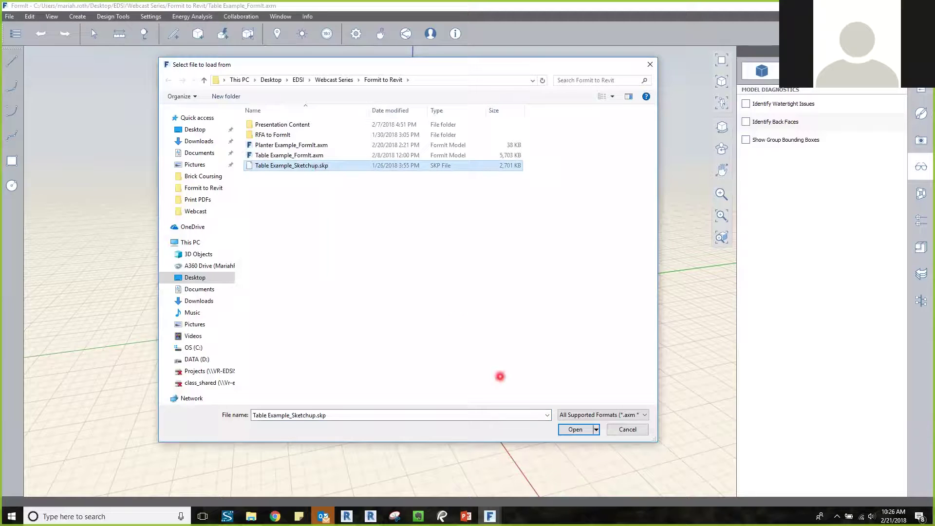
{"action": "left_click", "coordinate": [575, 429]}
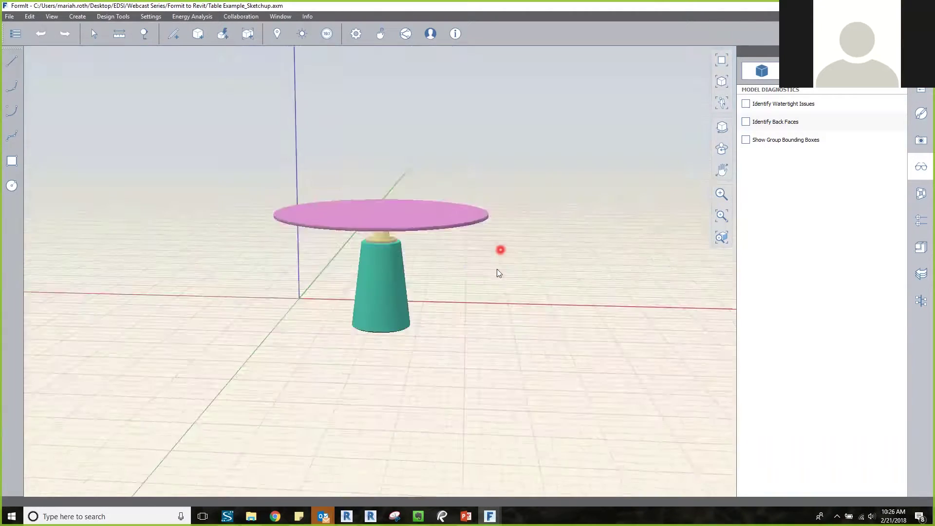
Turn on the Identify Watertight Issues diagnostic for the SketchUp table model
{"action": "middle_click_drag", "start_coordinate": [499, 272], "coordinate": [510, 172]}
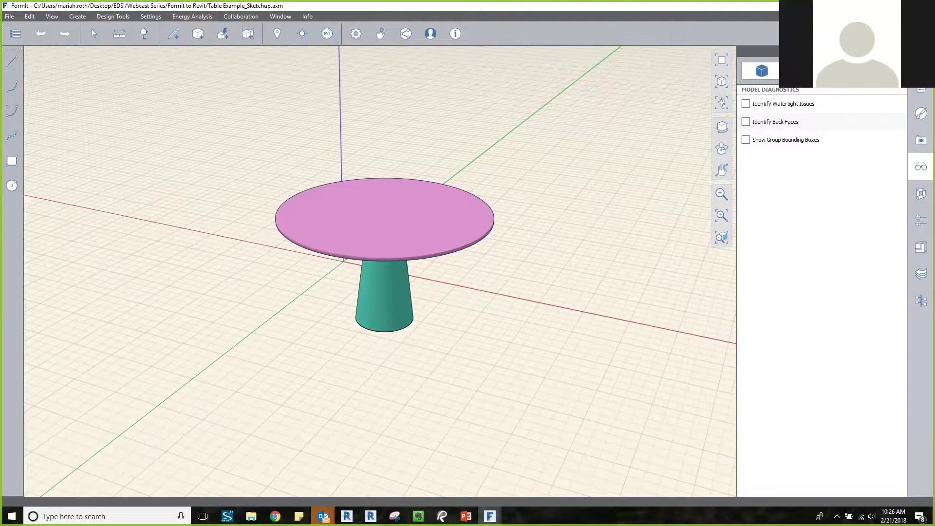
{"action": "left_click", "coordinate": [748, 104]}
Open the local file Table Example_FormIt.axm and view the table from a lower angle
{"action": "left_click", "coordinate": [10, 17]}
{"action": "mouse_move", "coordinate": [73, 44]}
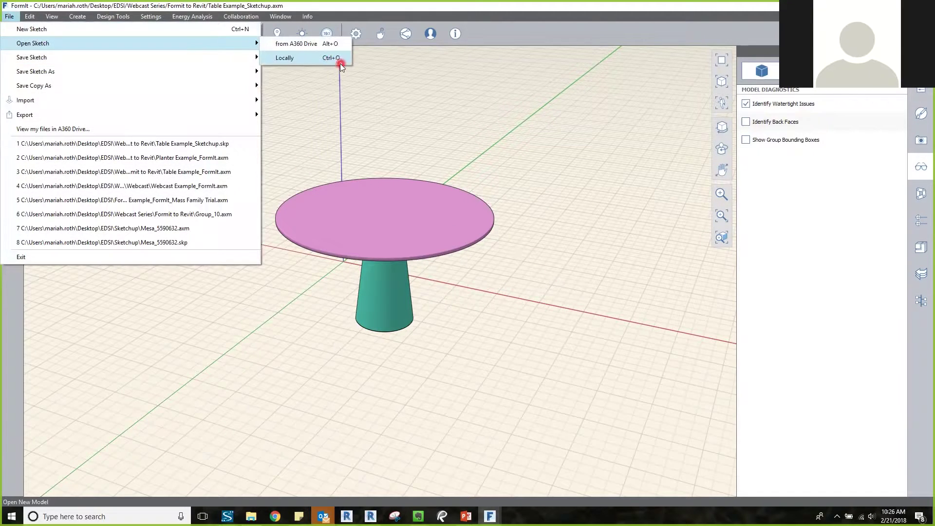
{"action": "left_click", "coordinate": [340, 59]}
{"action": "left_click", "coordinate": [509, 270]}
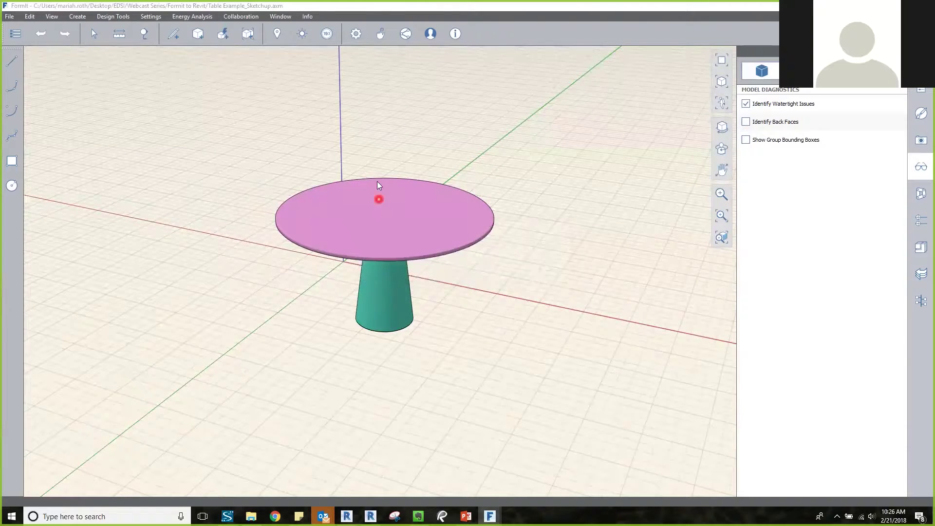
{"action": "left_click", "coordinate": [331, 157]}
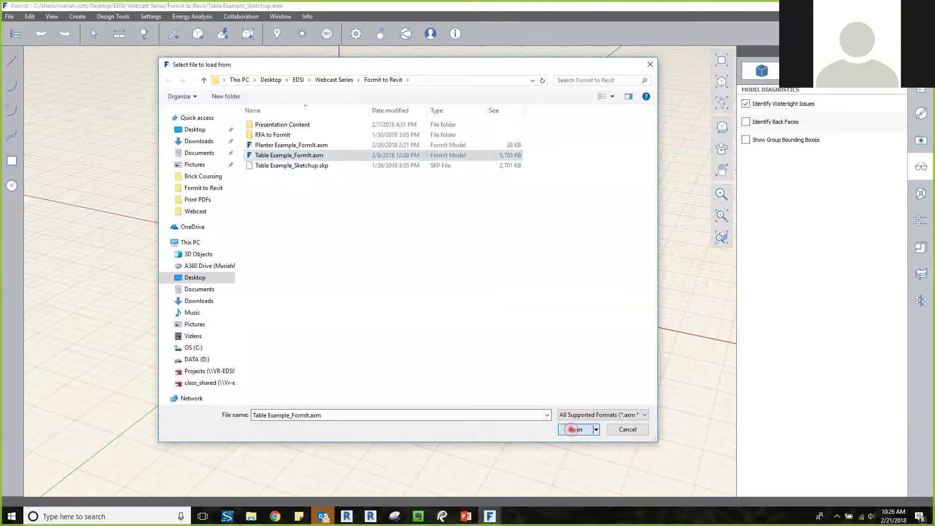
{"action": "left_click", "coordinate": [575, 429]}
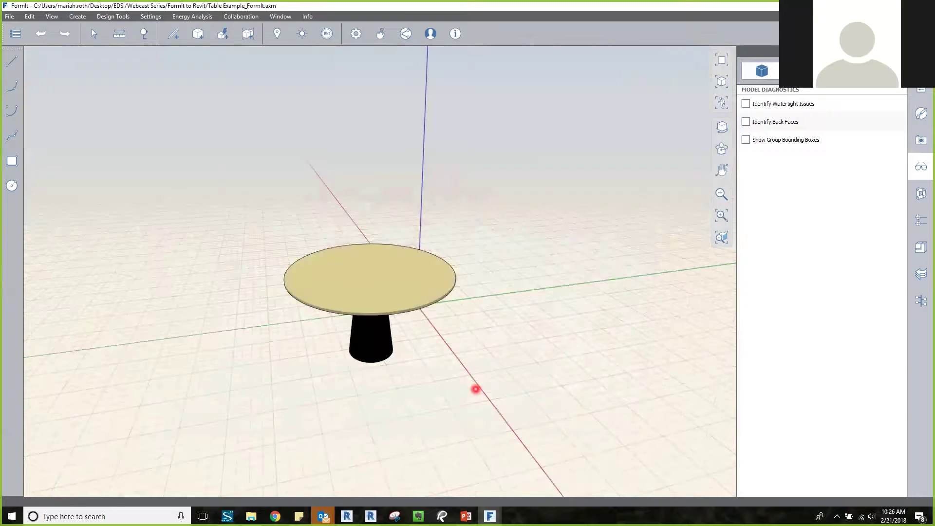
{"action": "middle_click_drag", "start_coordinate": [471, 389], "coordinate": [349, 351]}
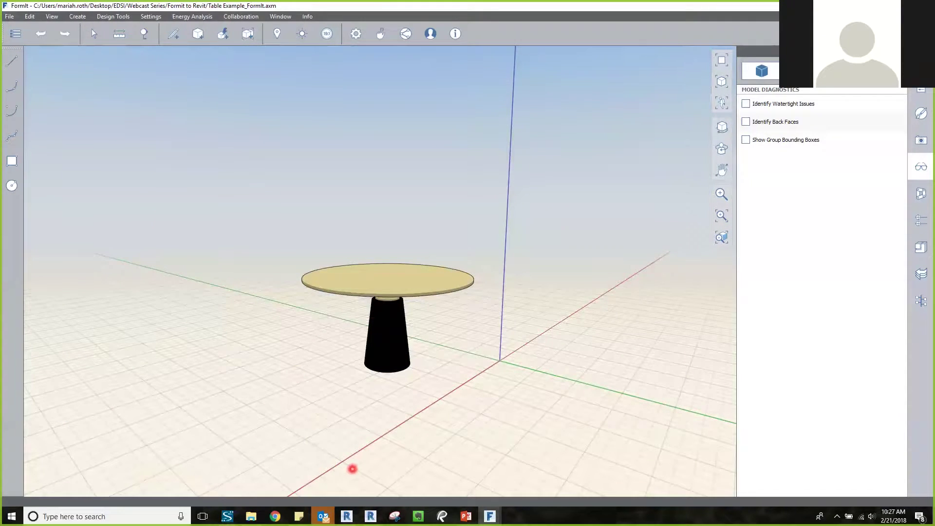
Switch to the Revit window and bring up View 1 of Table Example_Revit.rfa
{"action": "left_click", "coordinate": [371, 517]}
{"action": "left_click", "coordinate": [371, 516]}
{"action": "left_click", "coordinate": [371, 519]}
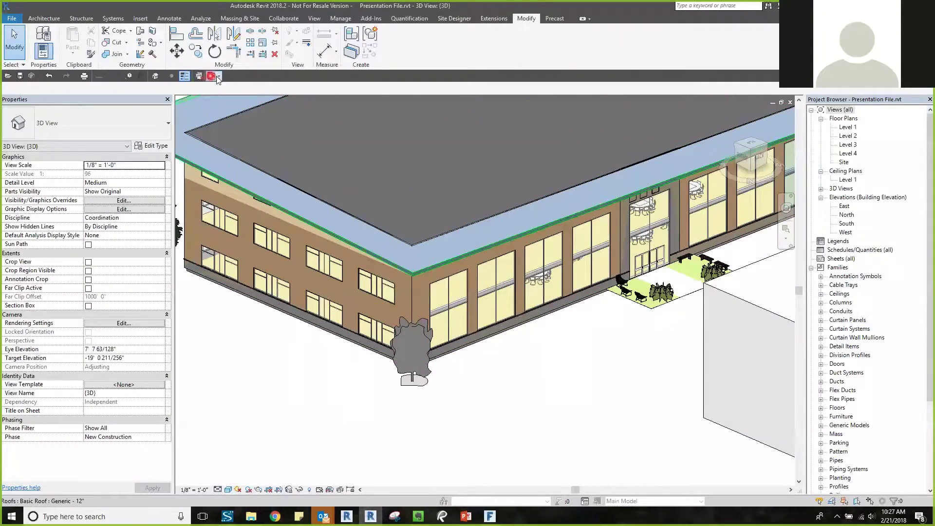
{"action": "left_click", "coordinate": [216, 77]}
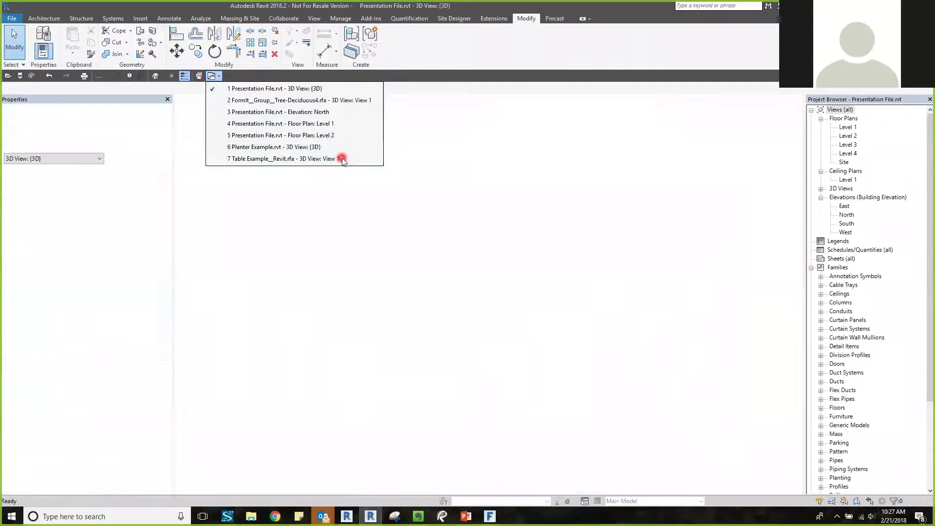
{"action": "left_click", "coordinate": [340, 157]}
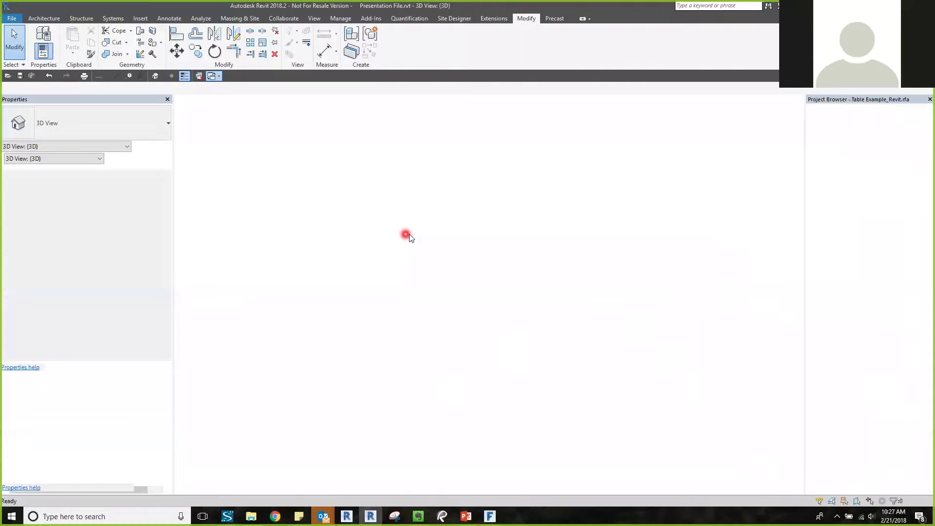
{"action": "right_click", "coordinate": [287, 213]}
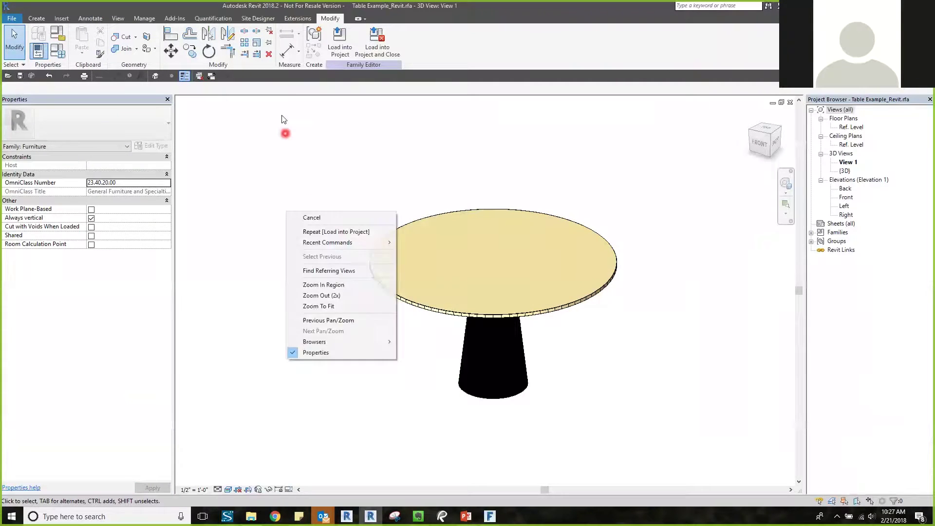
{"action": "left_click", "coordinate": [253, 115]}
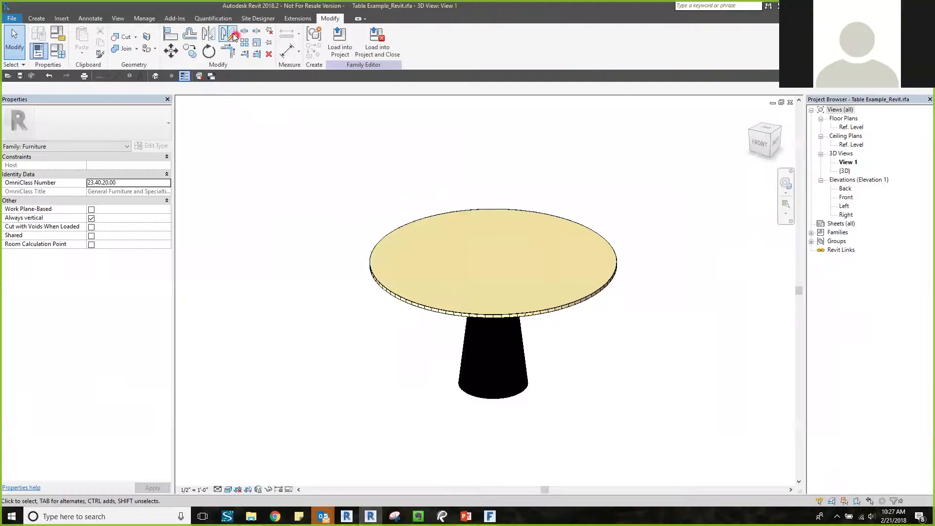
Review the conversion and import commands offered by the FormIt Converter add-in
{"action": "left_click", "coordinate": [173, 21]}
{"action": "left_click", "coordinate": [544, 51]}
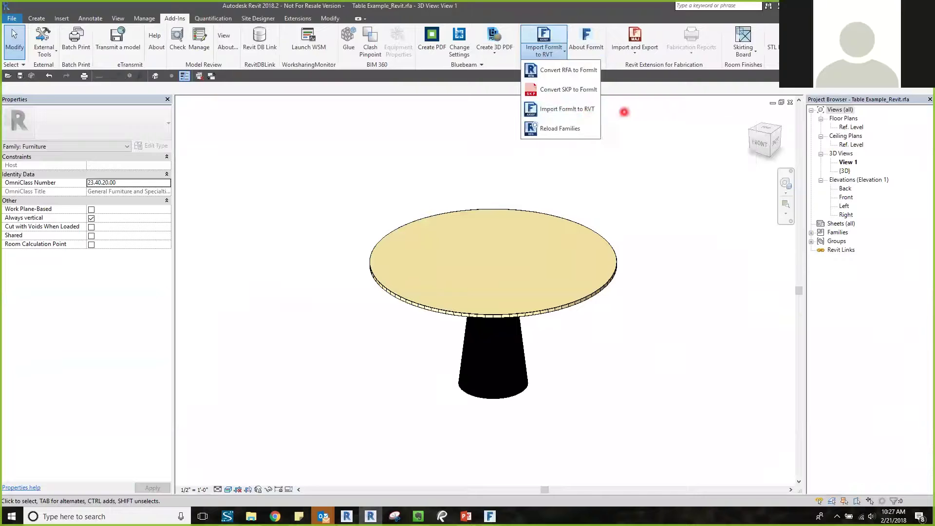
{"action": "left_click", "coordinate": [643, 112]}
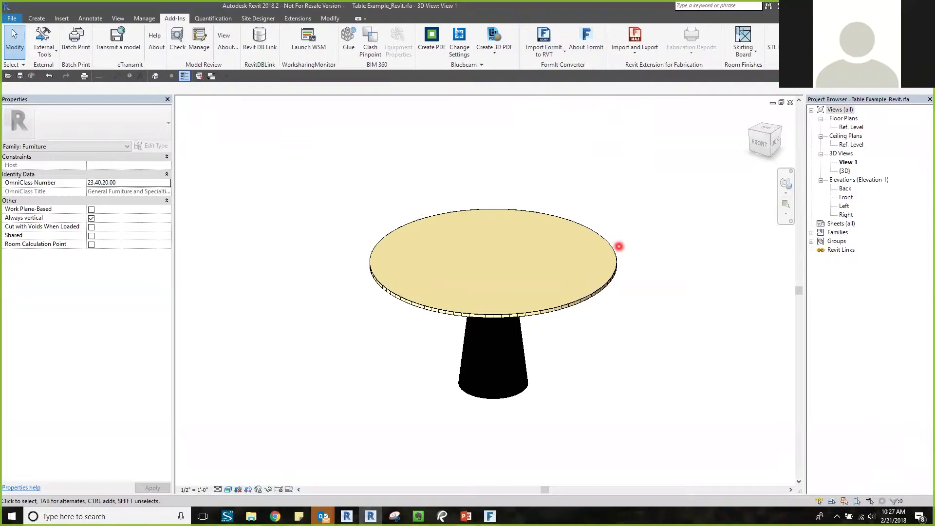
Display the table family in Hidden Line style, dismiss the save reminder, and examine the edges on its base and top
{"action": "left_click", "coordinate": [228, 490]}
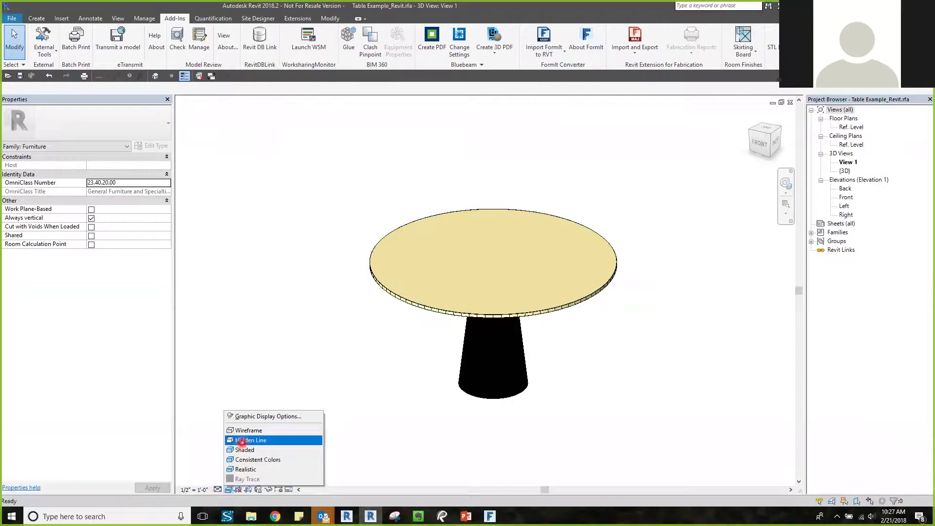
{"action": "left_click", "coordinate": [246, 440]}
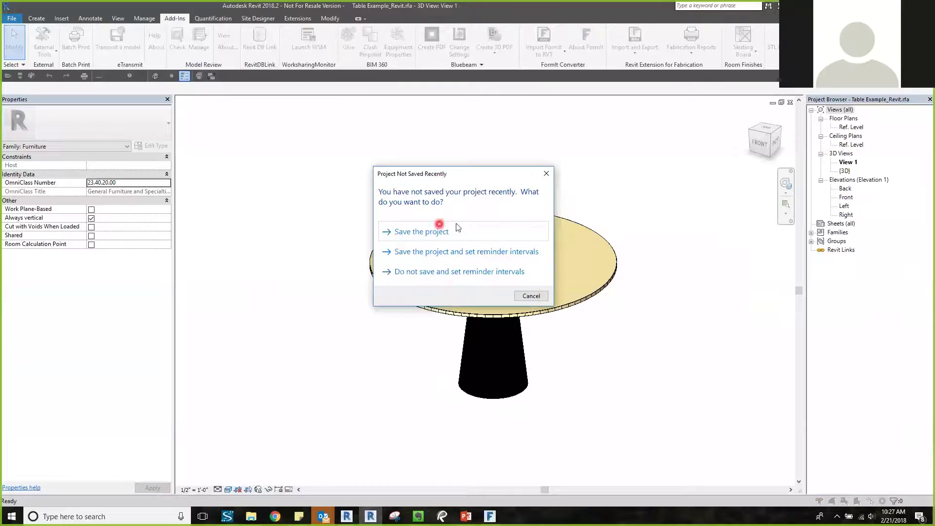
{"action": "left_click", "coordinate": [531, 295]}
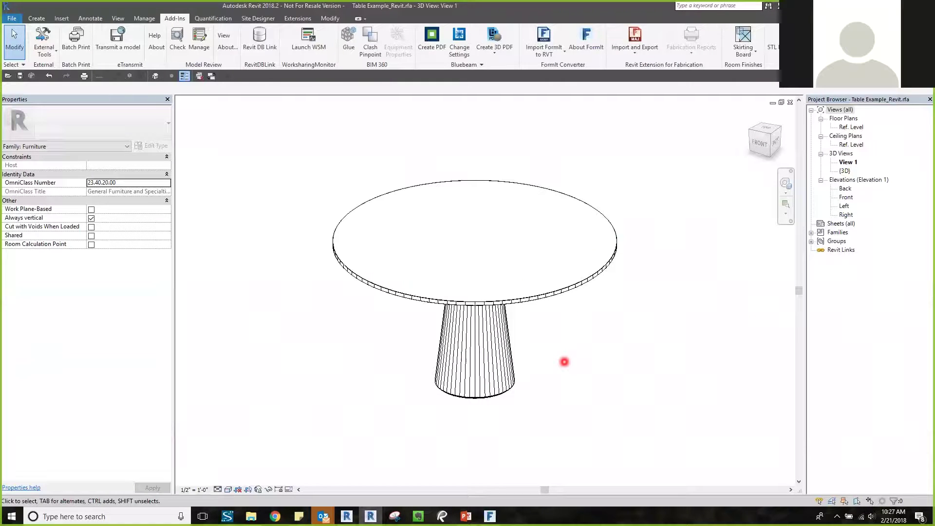
{"action": "scroll", "coordinate": [501, 401], "scroll_direction": "up", "scroll_amount": 4}
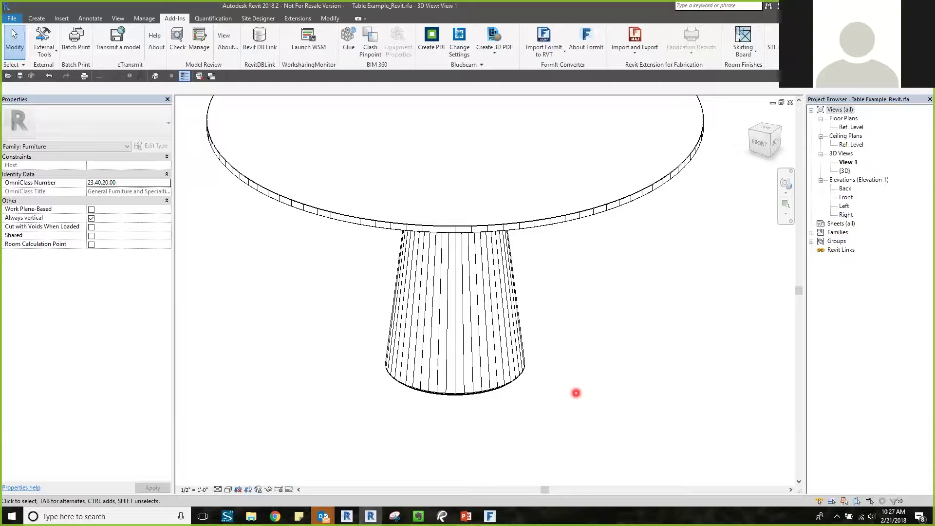
Set the table family view's visual style to Realistic
{"action": "left_click", "coordinate": [227, 489]}
{"action": "left_click", "coordinate": [232, 469]}
{"action": "left_click", "coordinate": [228, 489]}
{"action": "left_click", "coordinate": [236, 470]}
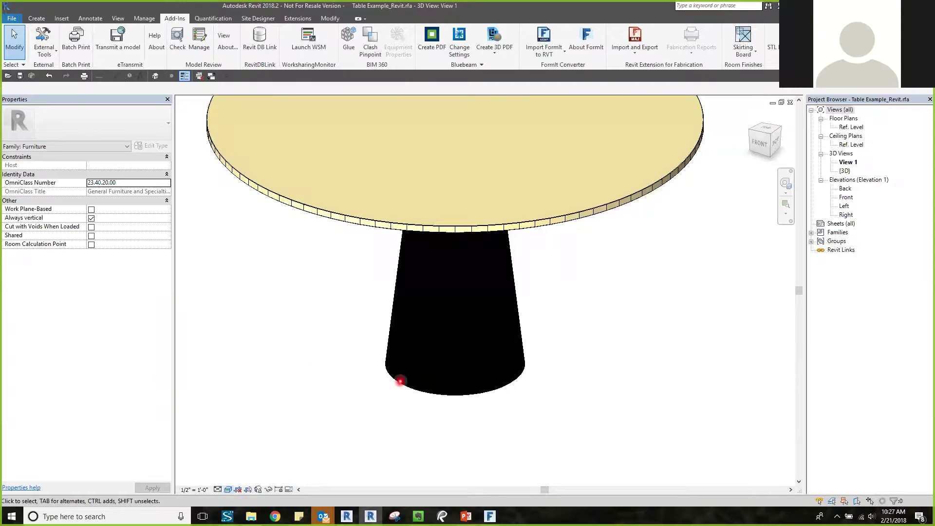
{"action": "scroll", "coordinate": [402, 380], "scroll_direction": "down", "scroll_amount": 1}
{"action": "middle_click_drag", "start_coordinate": [382, 329], "coordinate": [449, 348]}
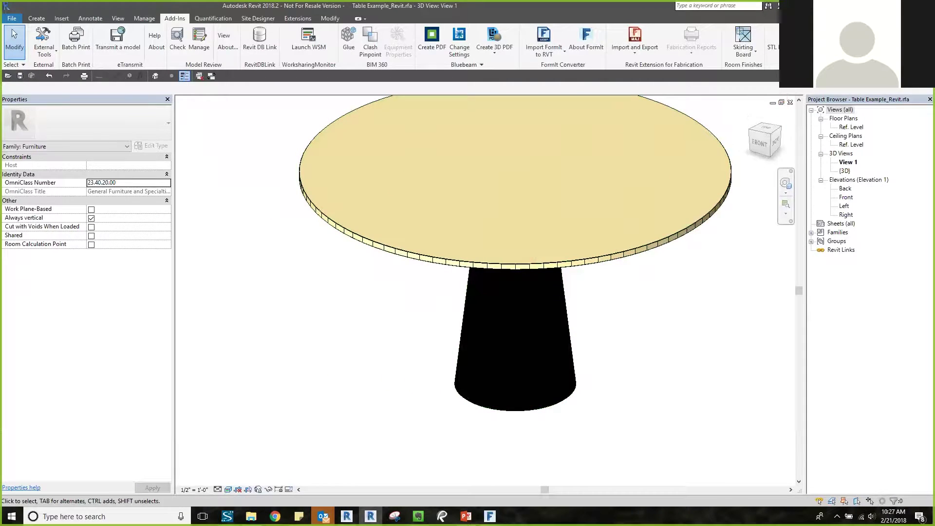
Load the table family into Presentation File.rvt
{"action": "left_click", "coordinate": [828, 43]}
{"action": "left_click", "coordinate": [404, 221]}
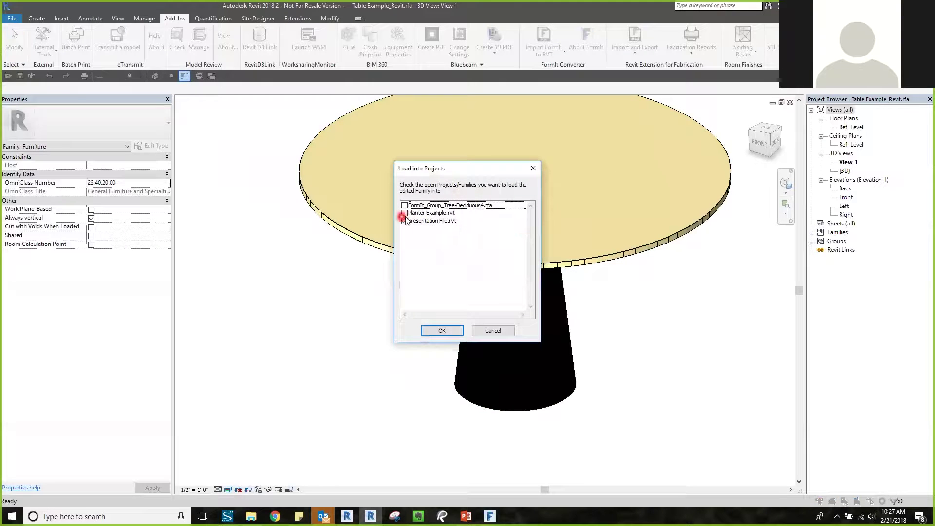
{"action": "left_click", "coordinate": [444, 330]}
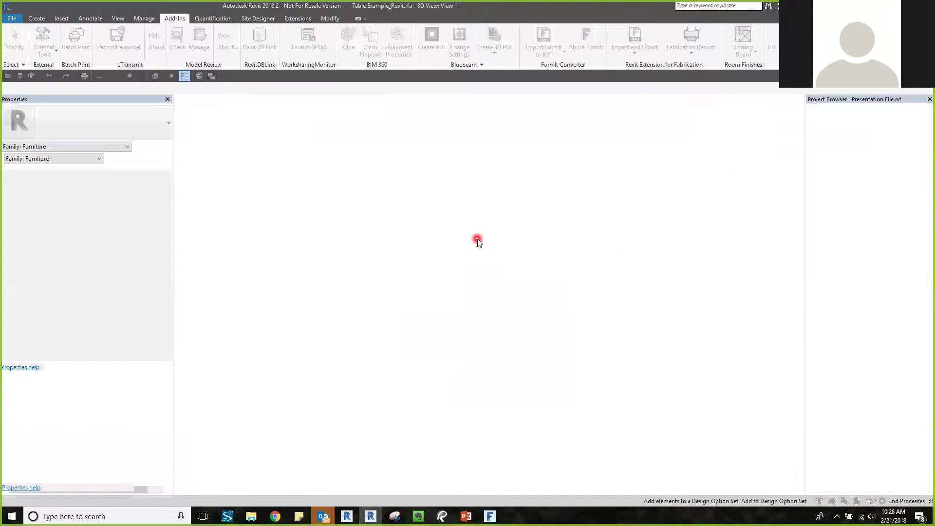
{"action": "left_click", "coordinate": [424, 264]}
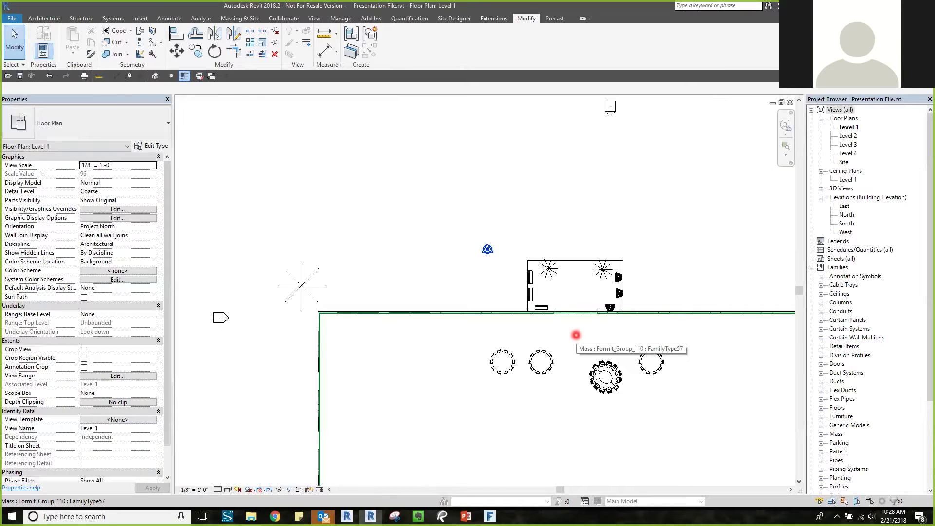
Place a Table Example_Revit FamilyType2 component on Level 1 in the entrance patio, about 6' from the building wall
{"action": "key", "text": "c"}
{"action": "key", "text": "m"}
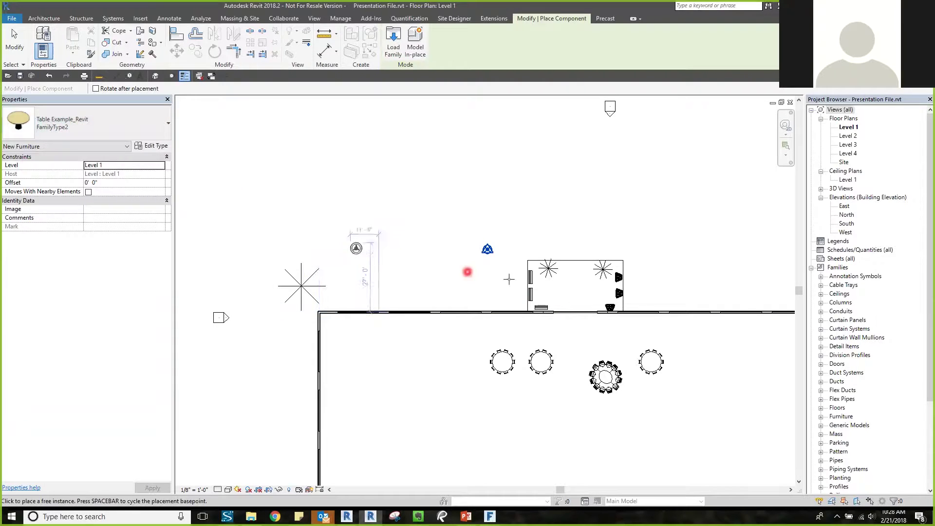
{"action": "scroll", "coordinate": [575, 298], "scroll_direction": "up", "scroll_amount": 1}
{"action": "scroll", "coordinate": [582, 302], "scroll_direction": "up", "scroll_amount": 2}
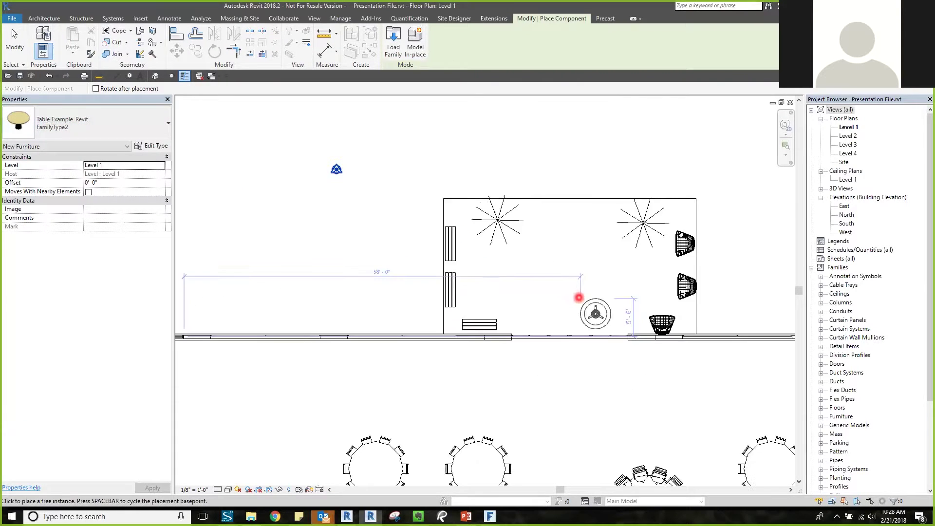
{"action": "left_click", "coordinate": [597, 313]}
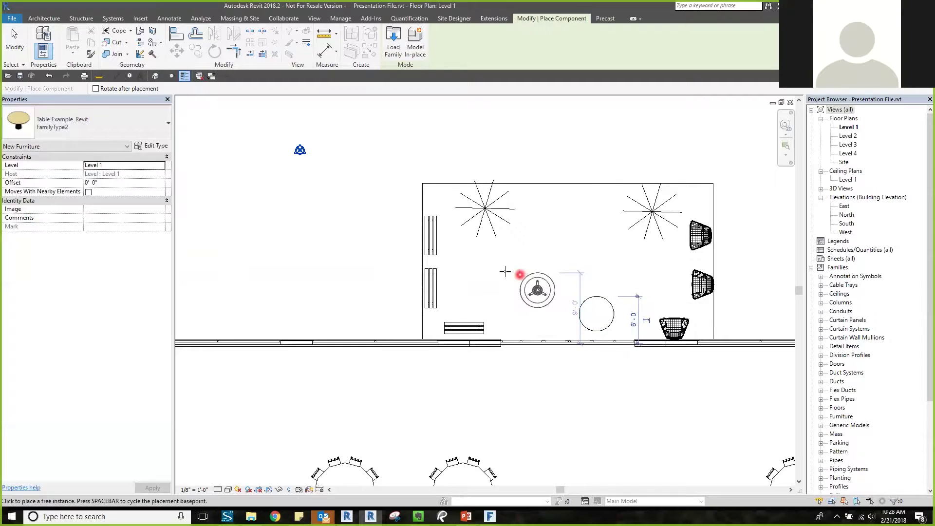
Switch to the default 3D view and examine the placed table beside the patio chairs and entrance doors
{"action": "left_click", "coordinate": [155, 76]}
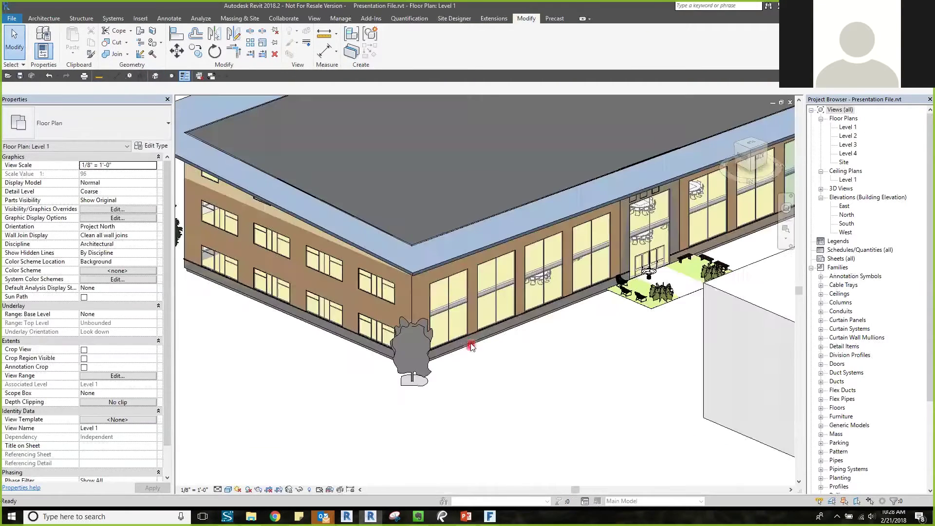
{"action": "scroll", "coordinate": [605, 293], "scroll_direction": "up", "scroll_amount": 4}
{"action": "scroll", "coordinate": [605, 293], "scroll_direction": "up", "scroll_amount": 5}
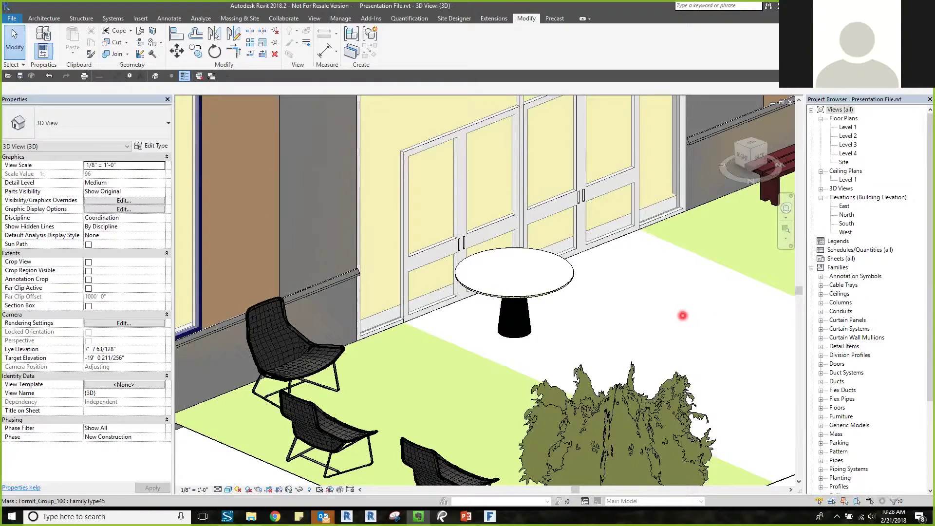
{"action": "scroll", "coordinate": [683, 316], "scroll_direction": "down", "scroll_amount": 5}
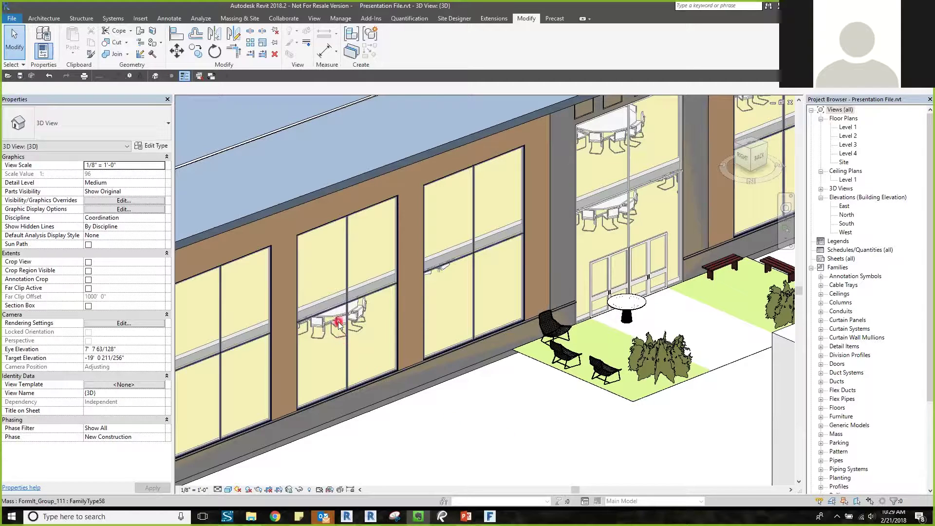
{"action": "middle_click_drag", "start_coordinate": [407, 438], "coordinate": [253, 215], "text": "shift"}
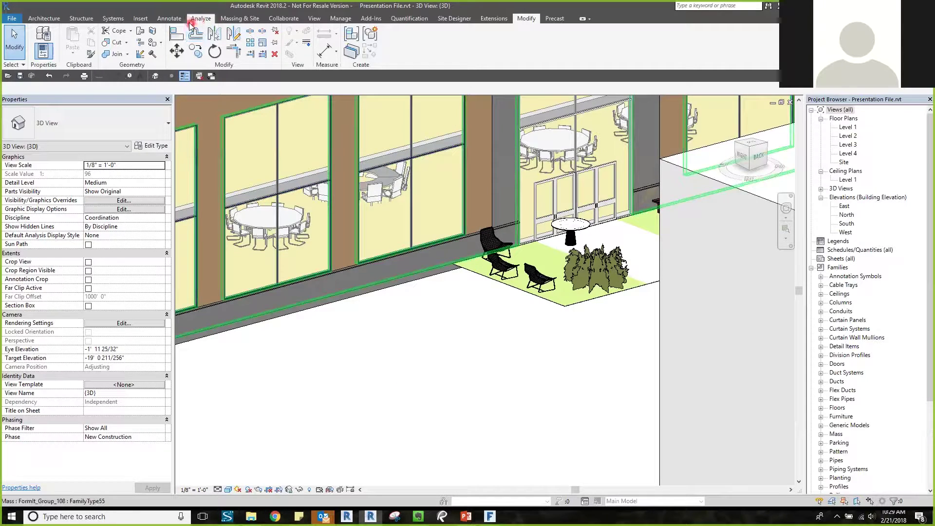
Review the source and output folder settings for Convert RFA to FormIt, and close them without converting
{"action": "left_click", "coordinate": [371, 18]}
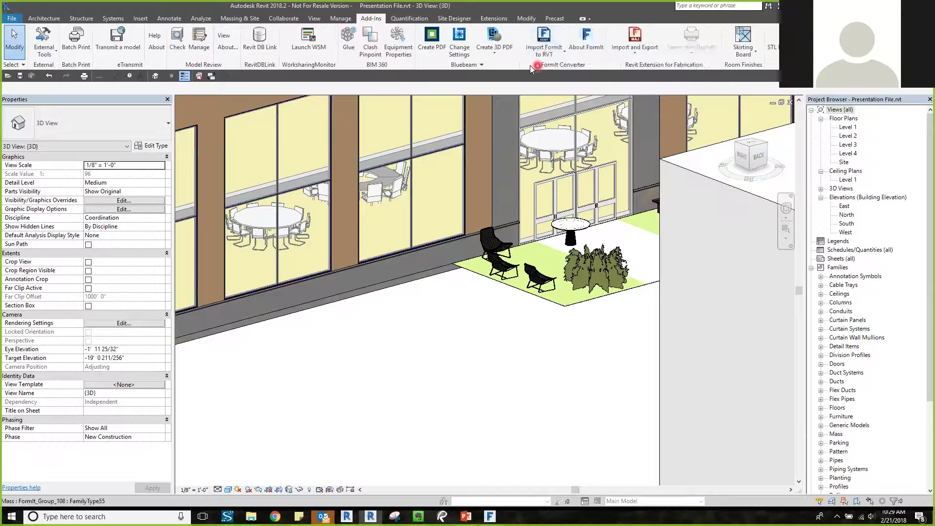
{"action": "left_click", "coordinate": [544, 51]}
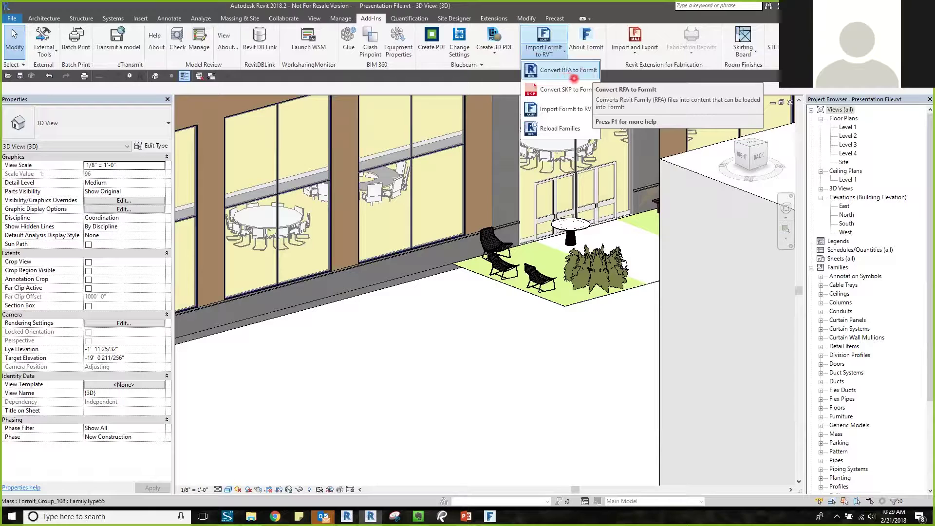
{"action": "left_click", "coordinate": [574, 77]}
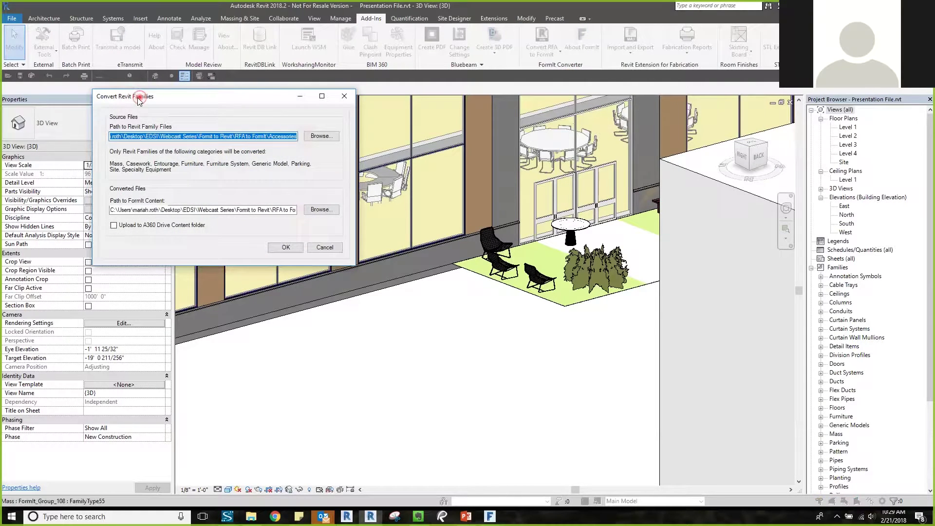
{"action": "left_click_drag", "start_coordinate": [138, 100], "coordinate": [124, 123]}
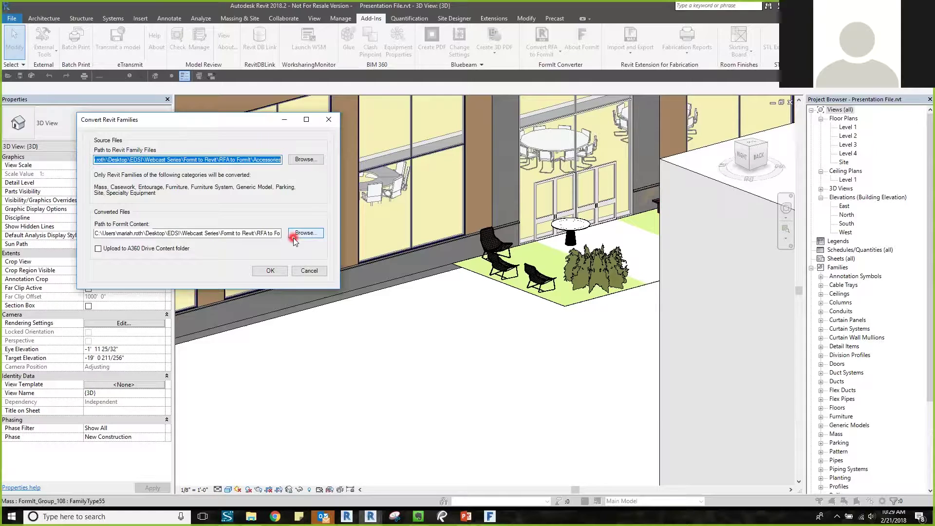
{"action": "left_click", "coordinate": [309, 271]}
Switch to File Explorer, look over the RFA to FormIt folder and open its Accessories subfolder of Revit families
{"action": "left_click", "coordinate": [252, 517]}
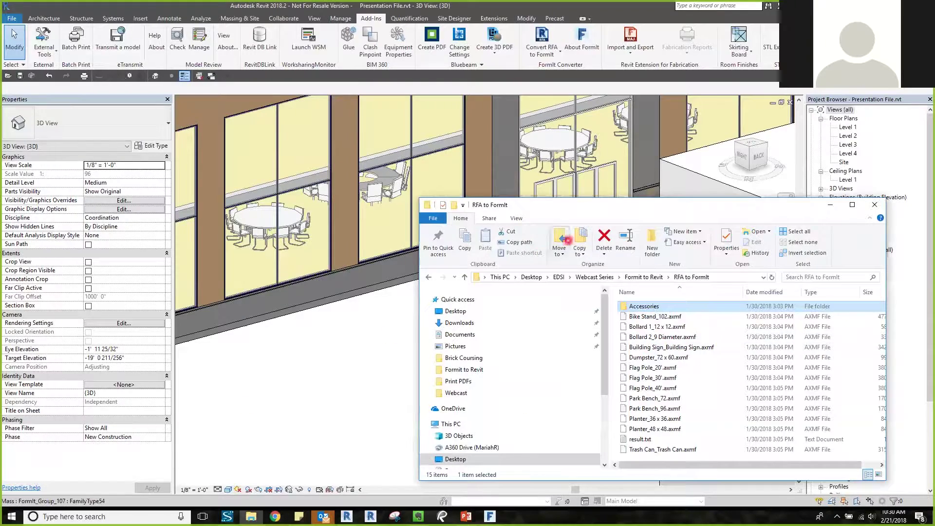
{"action": "left_click_drag", "start_coordinate": [611, 211], "coordinate": [605, 197]}
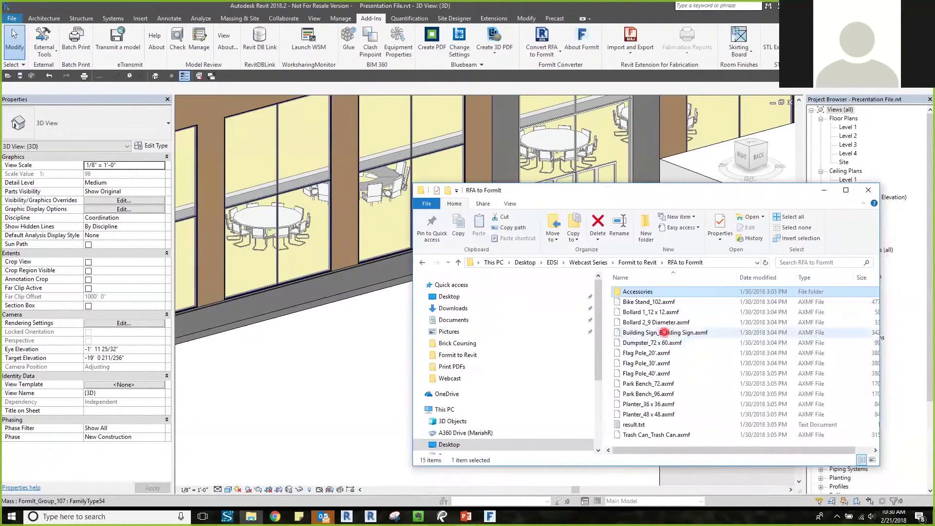
{"action": "double_click", "coordinate": [659, 291]}
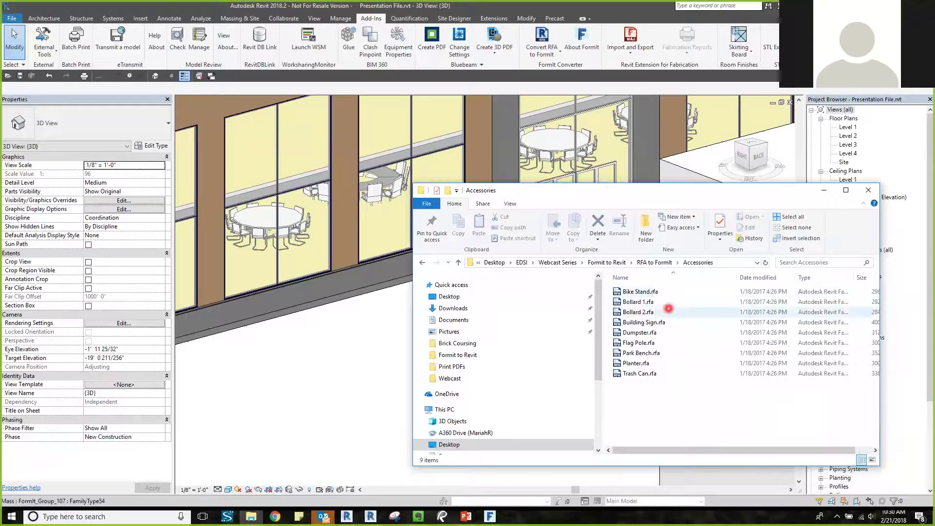
Return to the RFA to FormIt folder, read the conversion report in result.txt, and close it
{"action": "left_click", "coordinate": [655, 262]}
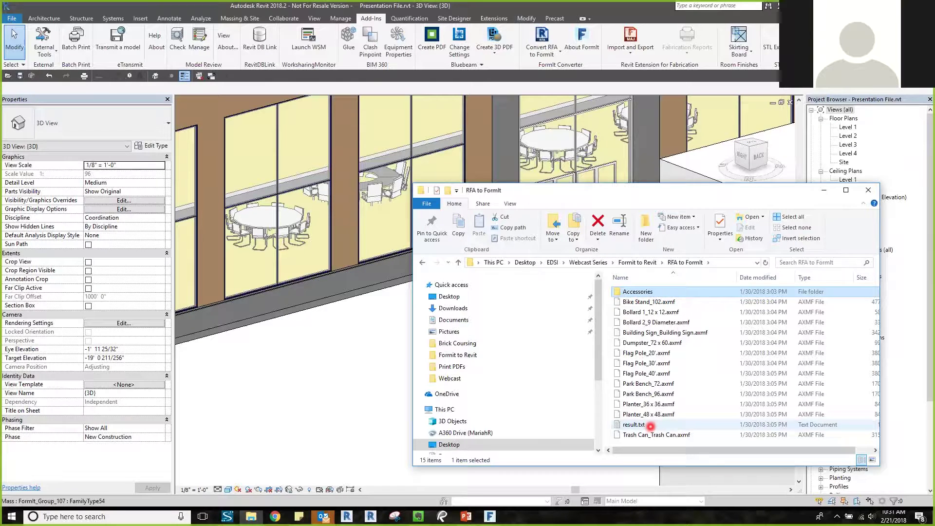
{"action": "left_click", "coordinate": [651, 426]}
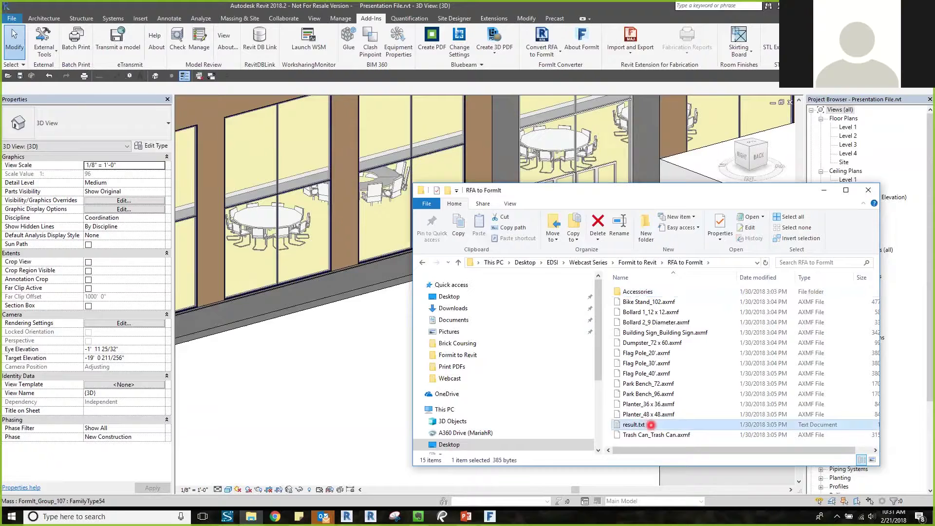
{"action": "double_click", "coordinate": [651, 426]}
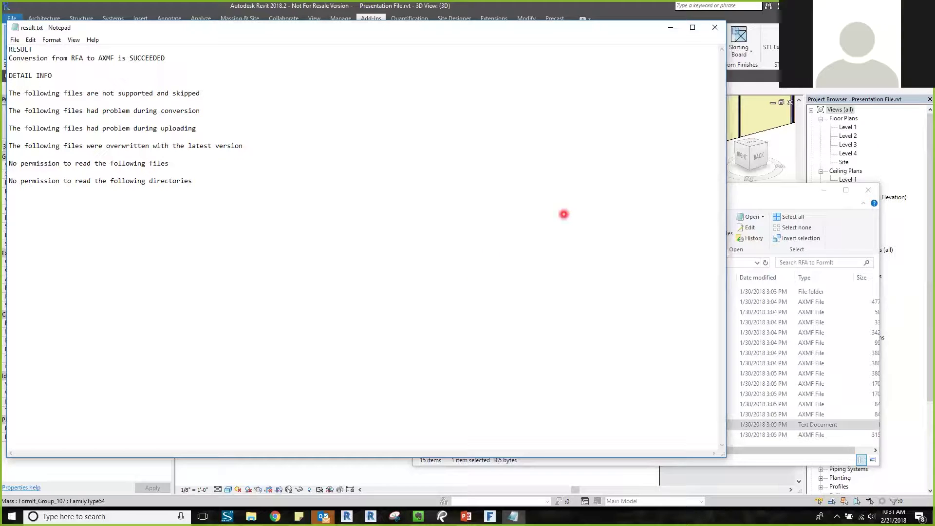
{"action": "left_click", "coordinate": [715, 30]}
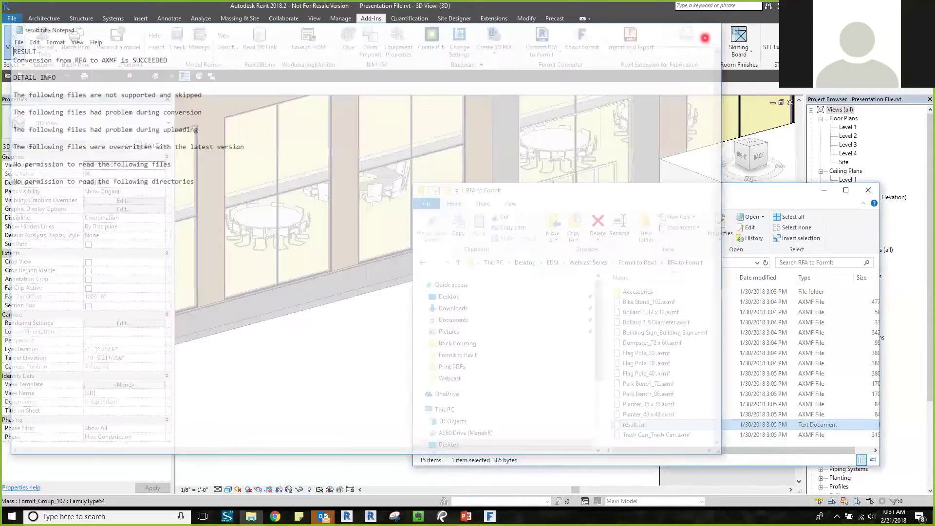
Switch to the Planter Example model in FormIt and examine the planters alongside the converted Revit content in the library
{"action": "mouse_move", "coordinate": [490, 516]}
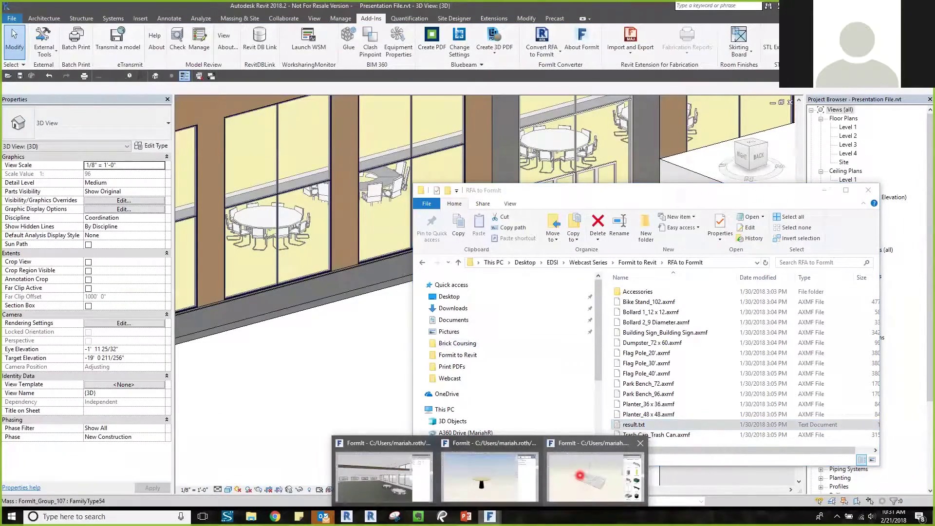
{"action": "left_click", "coordinate": [585, 463]}
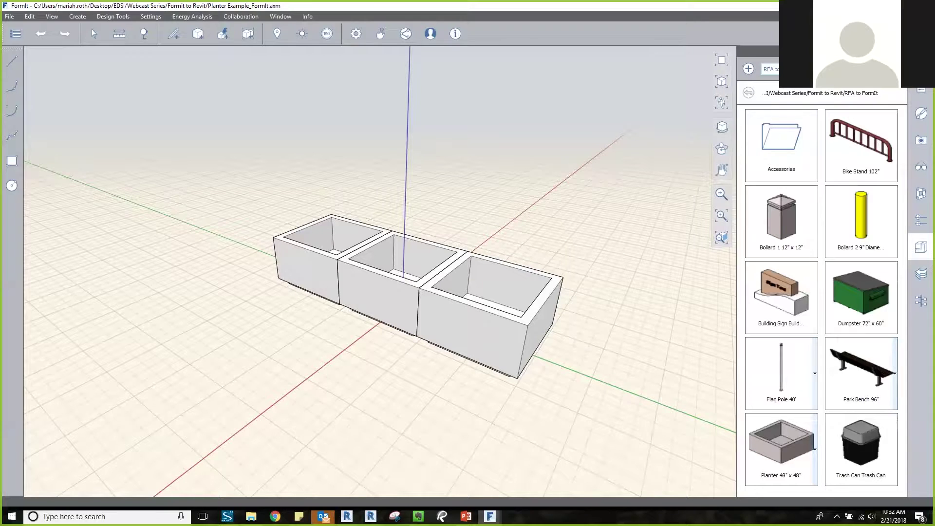
{"action": "left_click_drag", "start_coordinate": [783, 450], "coordinate": [471, 206]}
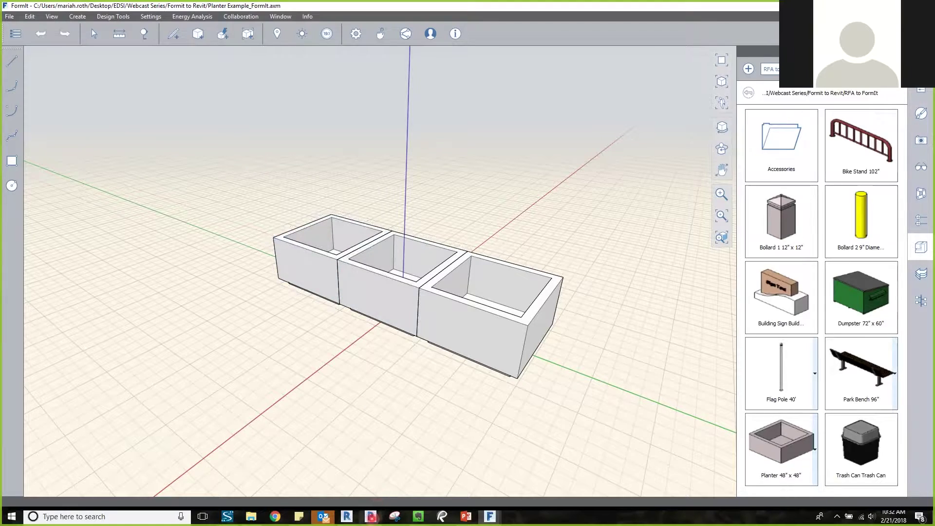
Switch to Revit, bring up the 3D view of Planter Example.rvt, and look over the FormIt conversion commands
{"action": "left_click", "coordinate": [371, 517]}
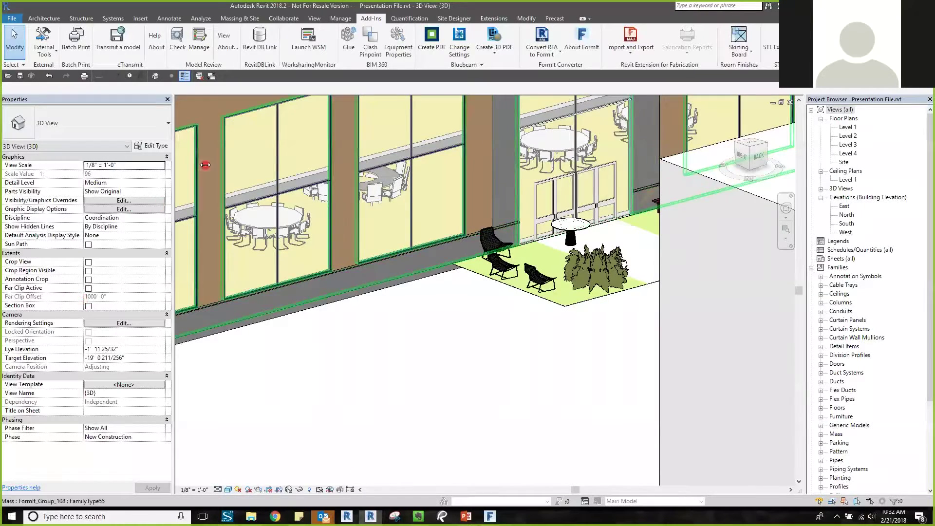
{"action": "left_click", "coordinate": [215, 77]}
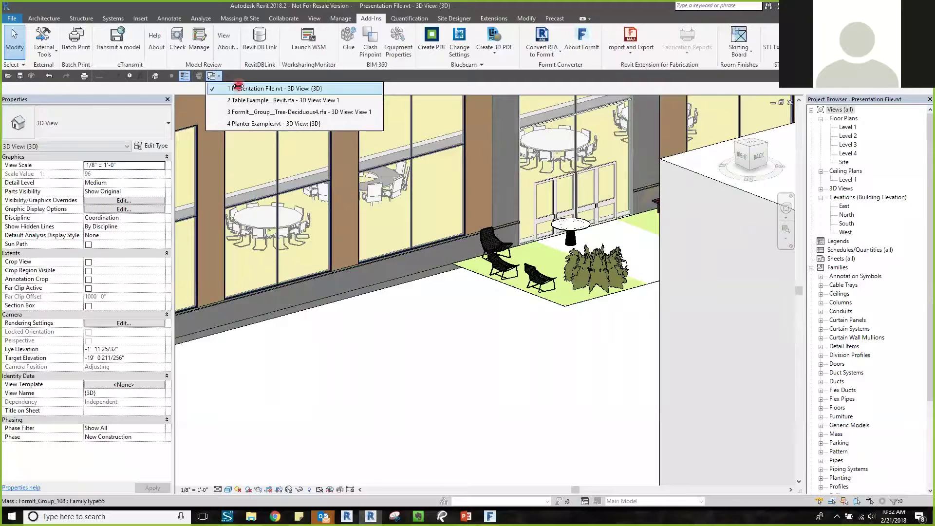
{"action": "left_click", "coordinate": [266, 124]}
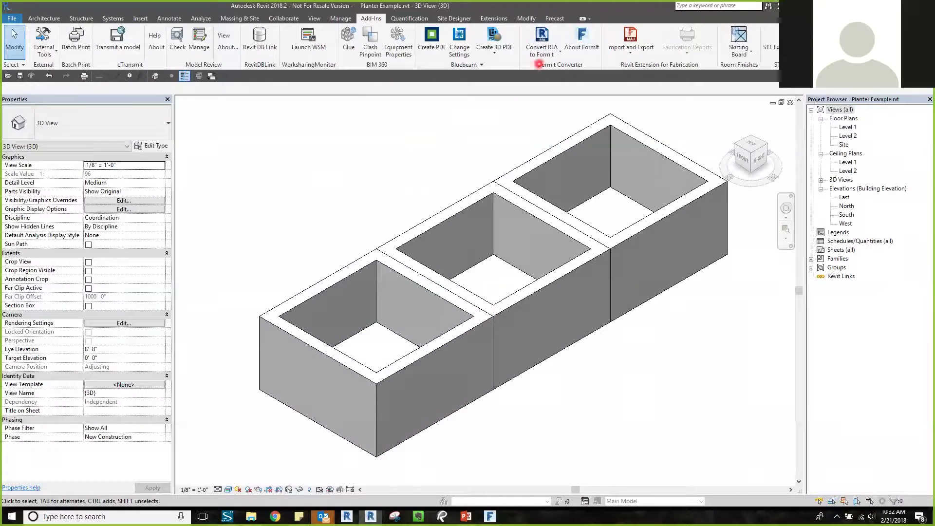
{"action": "left_click", "coordinate": [550, 56]}
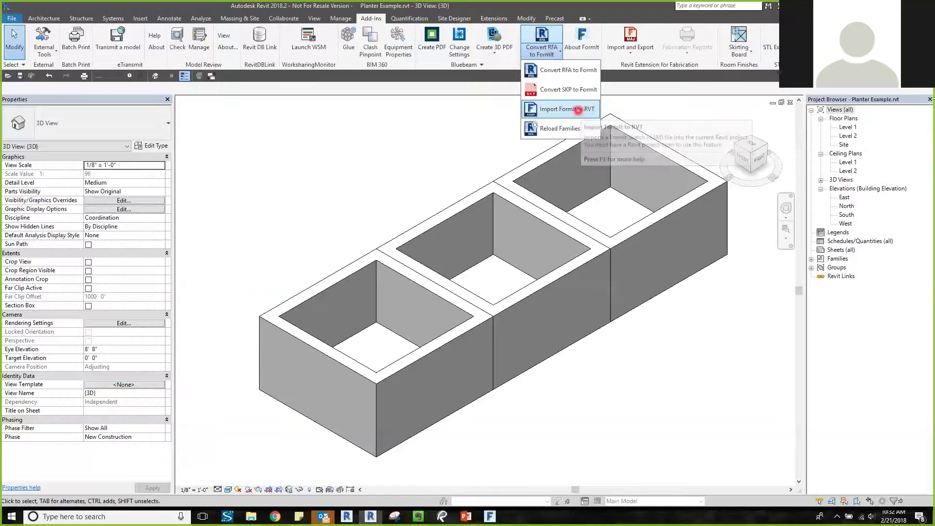
{"action": "left_click", "coordinate": [391, 164]}
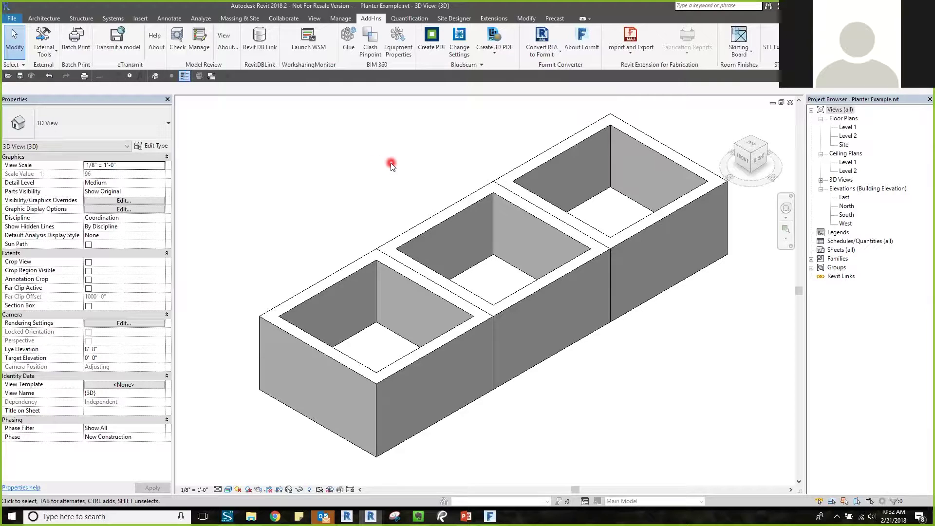
Start Reload Families and begin browsing for the folder that contains the original Revit families
{"action": "left_click", "coordinate": [534, 55]}
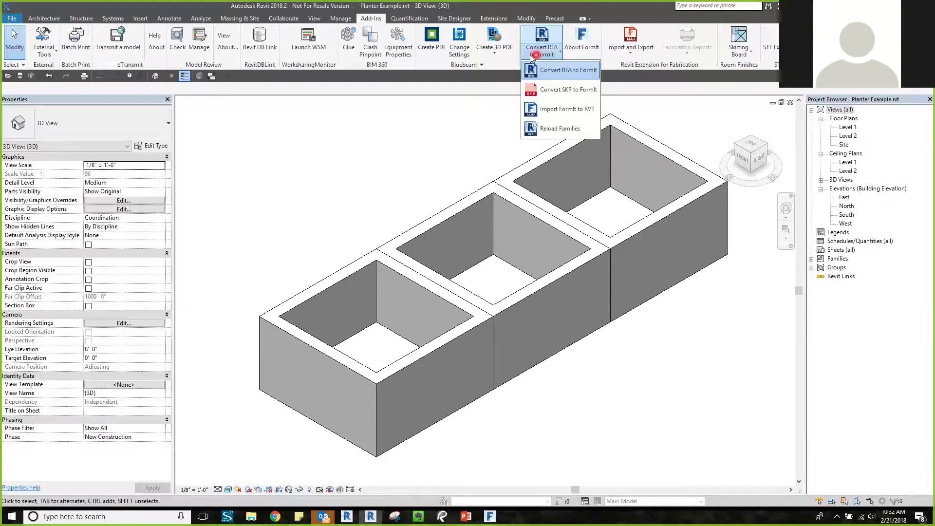
{"action": "left_click", "coordinate": [561, 129]}
{"action": "left_click_drag", "start_coordinate": [184, 115], "coordinate": [142, 128]}
{"action": "left_click", "coordinate": [77, 164]}
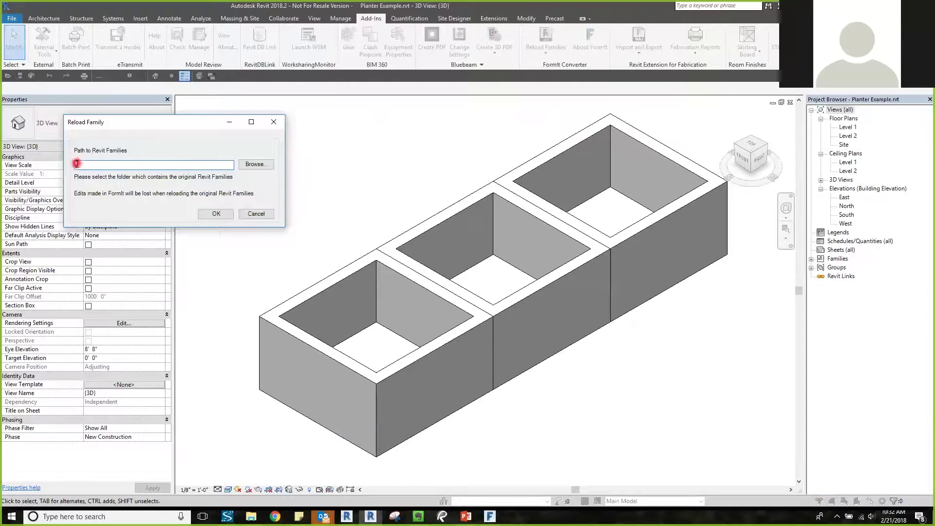
{"action": "left_click", "coordinate": [252, 164]}
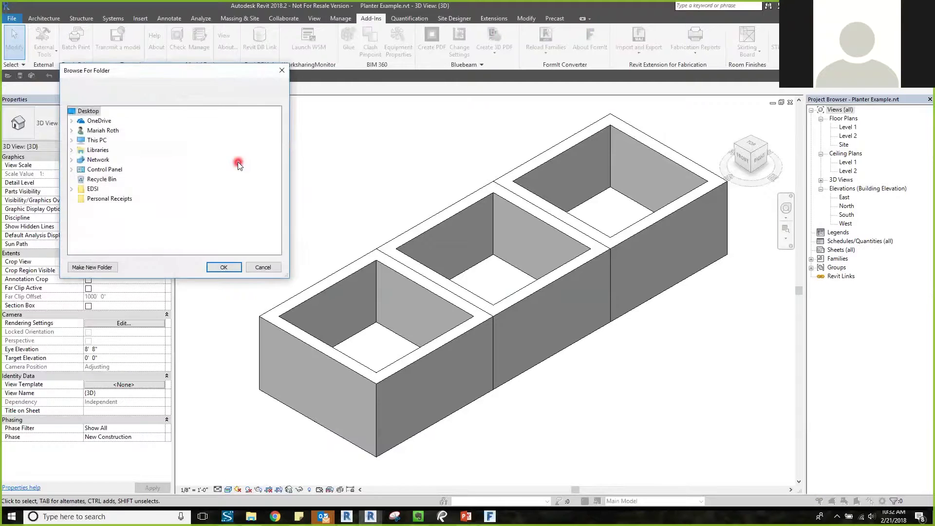
Expand the folder tree through the C drive's ProgramData and Autodesk folders to RVT 2018
{"action": "double_click", "coordinate": [156, 141]}
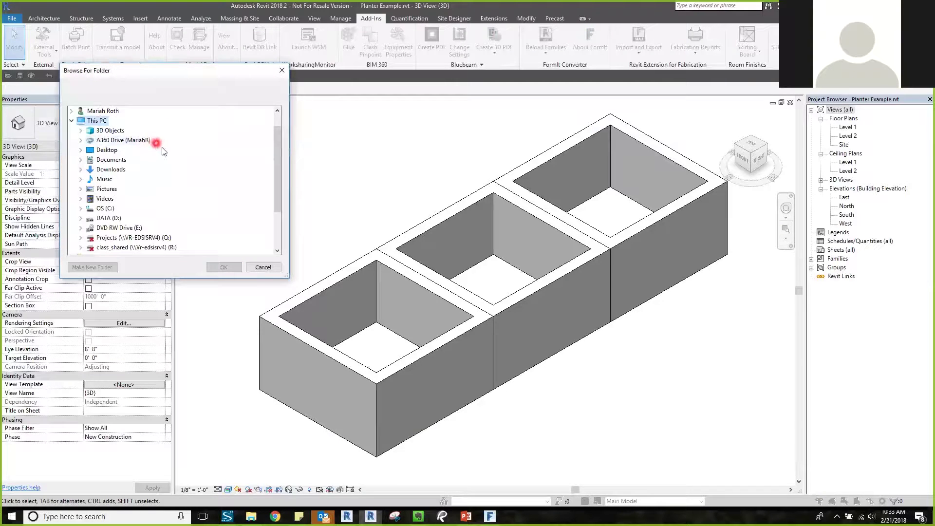
{"action": "double_click", "coordinate": [108, 208]}
{"action": "scroll", "coordinate": [139, 207], "scroll_direction": "down", "scroll_amount": 3}
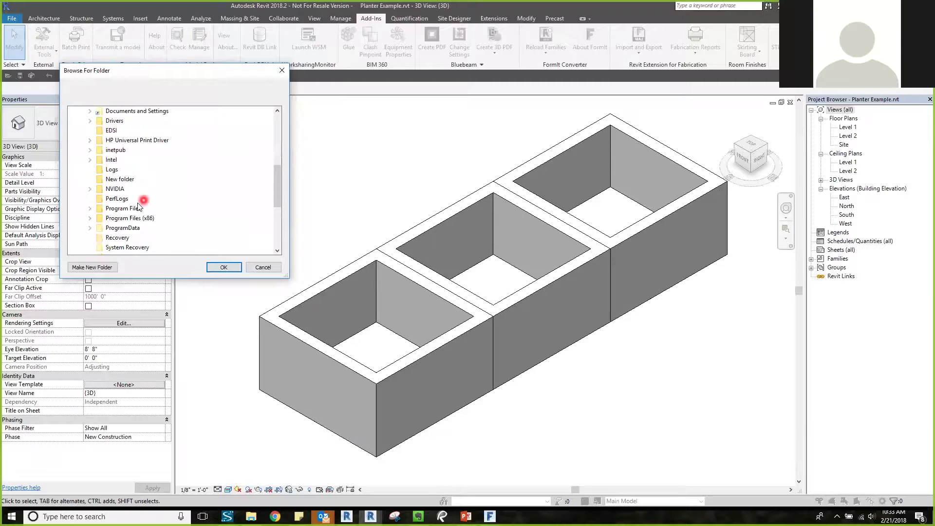
{"action": "double_click", "coordinate": [122, 228]}
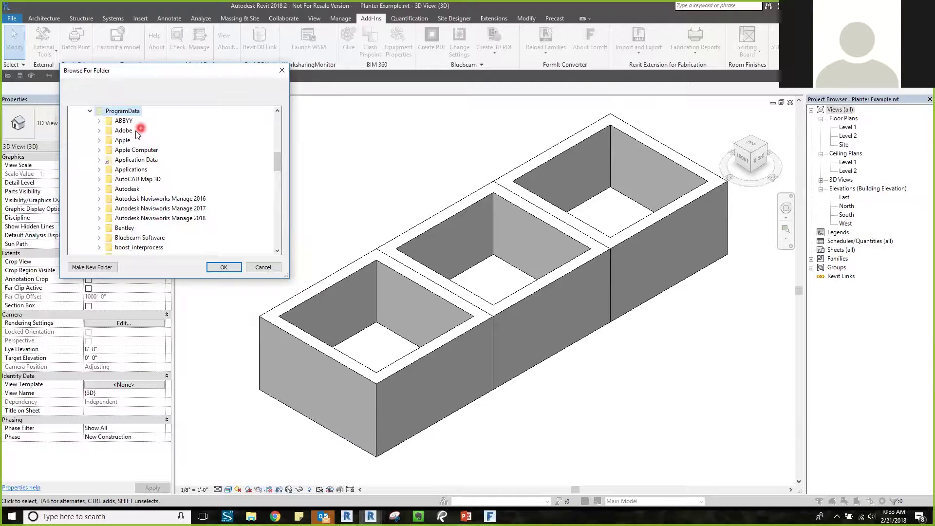
{"action": "double_click", "coordinate": [127, 188]}
{"action": "scroll", "coordinate": [209, 183], "scroll_direction": "down", "scroll_amount": 2}
{"action": "scroll", "coordinate": [209, 183], "scroll_direction": "down", "scroll_amount": 12}
{"action": "scroll", "coordinate": [209, 182], "scroll_direction": "down", "scroll_amount": 12}
{"action": "scroll", "coordinate": [208, 180], "scroll_direction": "down", "scroll_amount": 1}
{"action": "left_click", "coordinate": [195, 242]}
{"action": "double_click", "coordinate": [194, 242]}
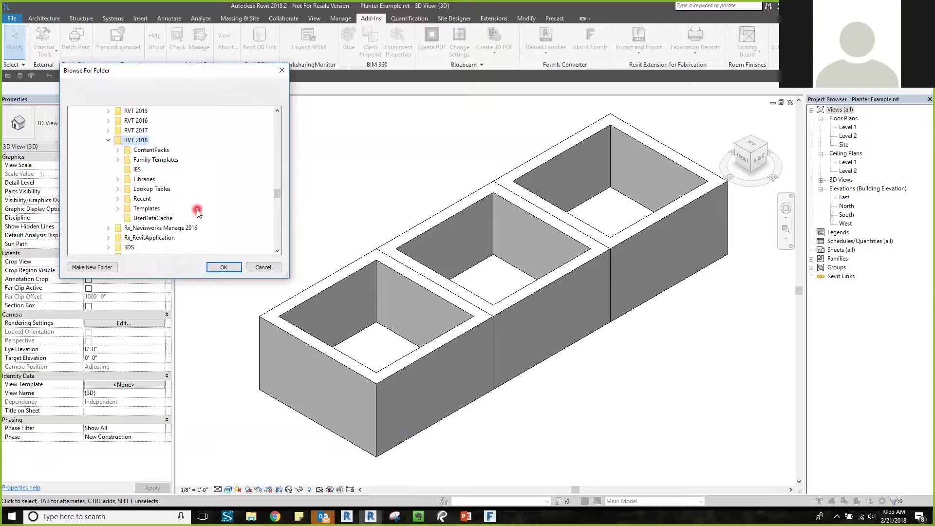
Choose Libraries\US Imperial\Site\Accessories as the family path and reload the planters with the original Revit families
{"action": "double_click", "coordinate": [144, 178]}
{"action": "scroll", "coordinate": [151, 178], "scroll_direction": "down", "scroll_amount": 1}
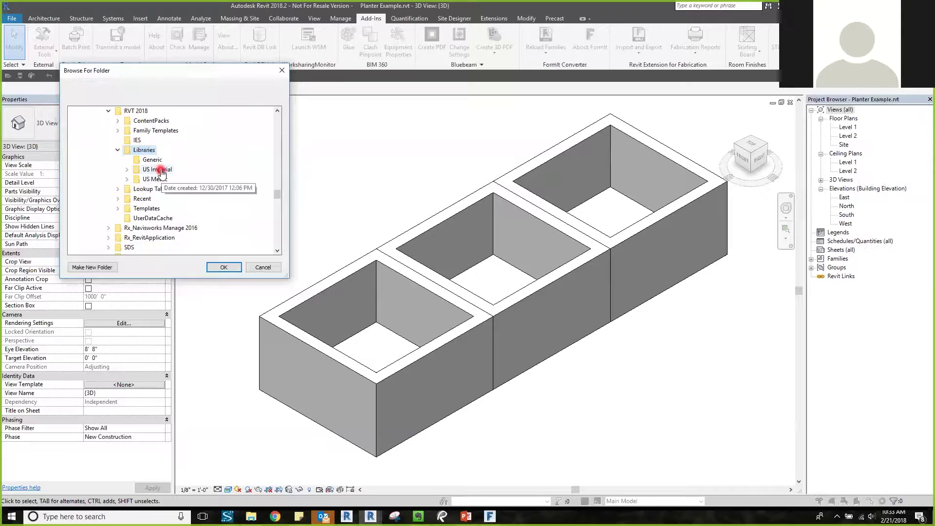
{"action": "double_click", "coordinate": [161, 171]}
{"action": "scroll", "coordinate": [223, 167], "scroll_direction": "down", "scroll_amount": 6}
{"action": "scroll", "coordinate": [214, 171], "scroll_direction": "down", "scroll_amount": 3}
{"action": "double_click", "coordinate": [188, 189]}
{"action": "left_click", "coordinate": [187, 200]}
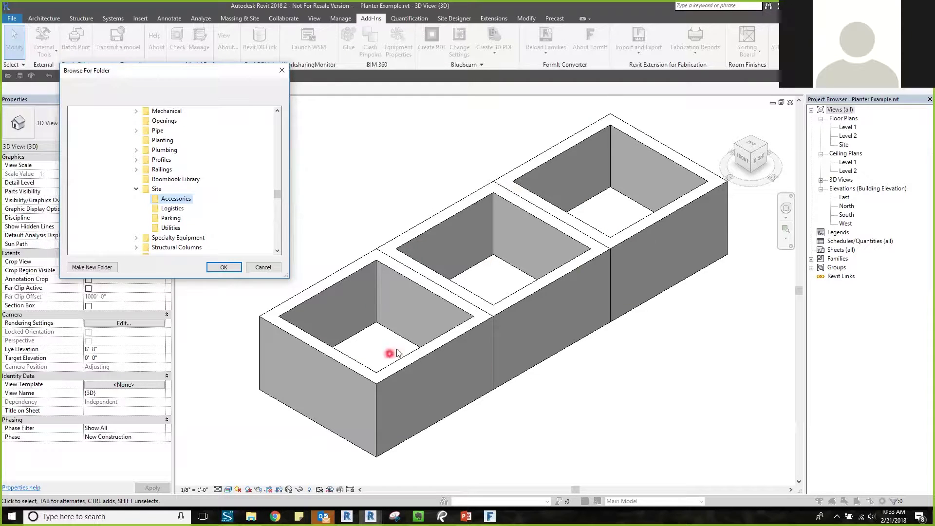
{"action": "left_click", "coordinate": [225, 269]}
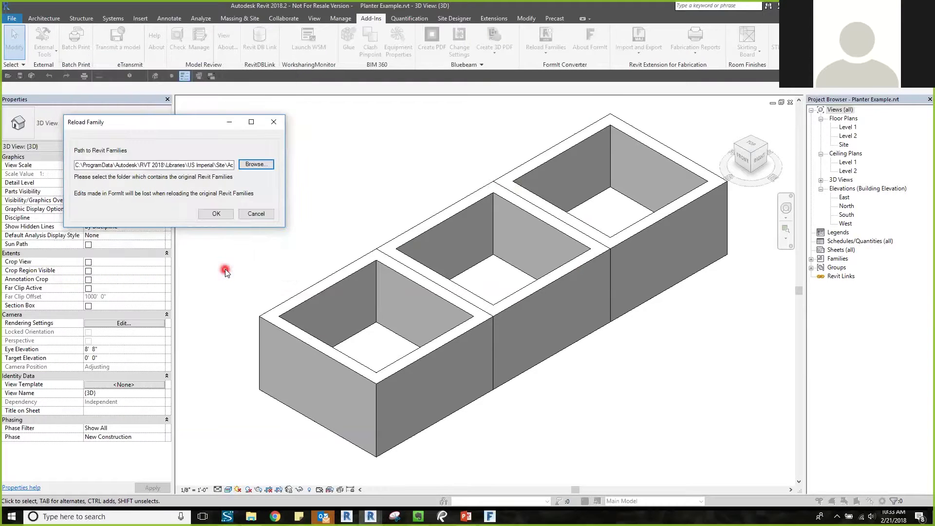
{"action": "left_click", "coordinate": [224, 214]}
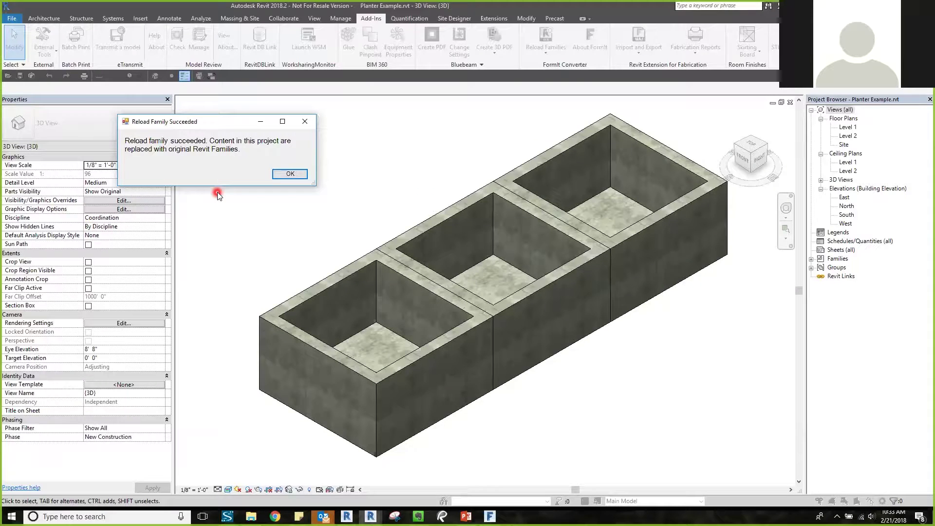
{"action": "left_click", "coordinate": [289, 174]}
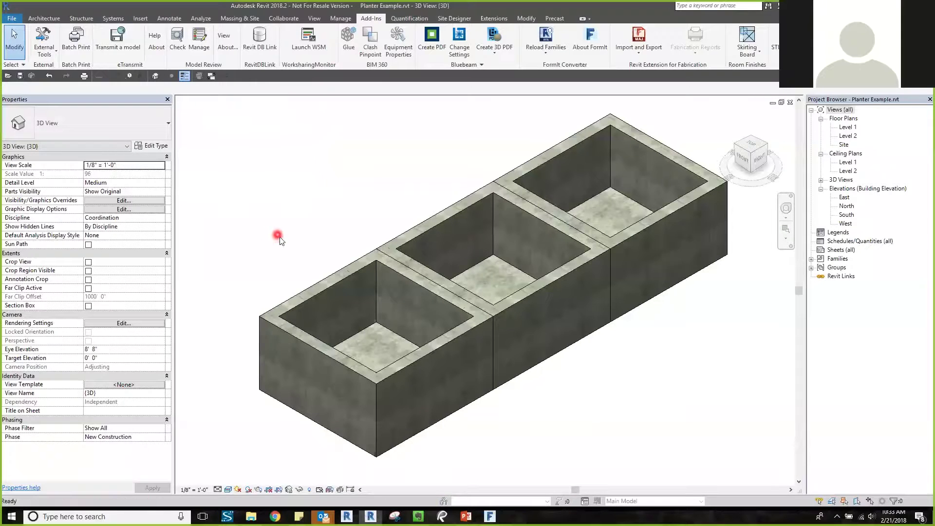
Select the front planter to check its family and type, and clear the selection
{"action": "left_click", "coordinate": [299, 302]}
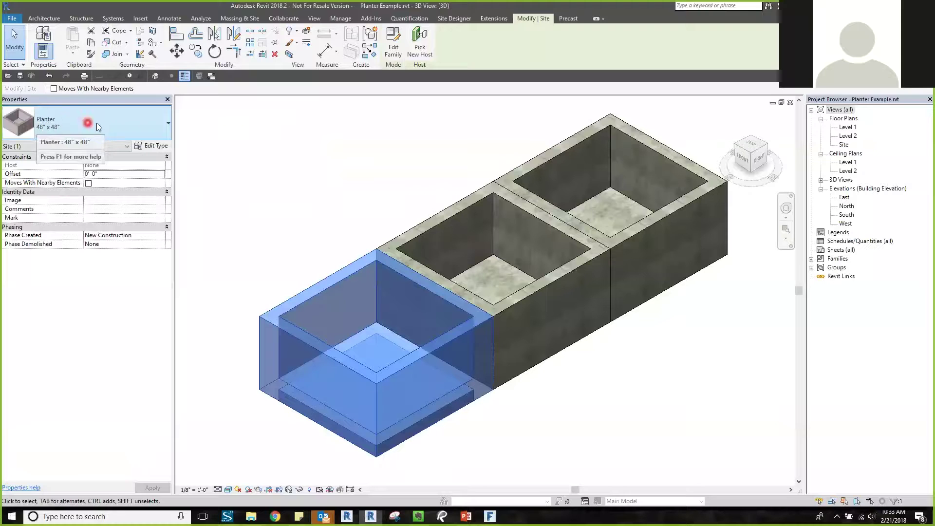
{"action": "left_click", "coordinate": [417, 195]}
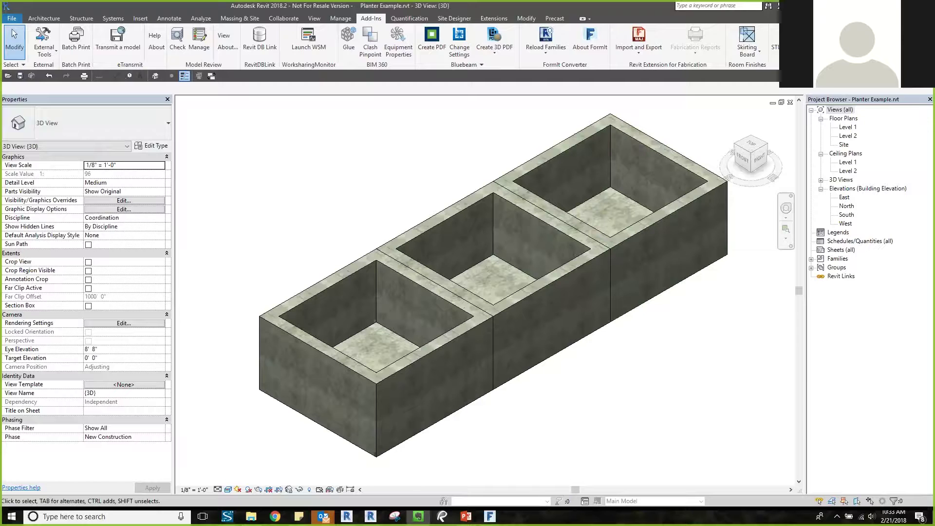
{"action": "middle_click_drag", "start_coordinate": [665, 354], "coordinate": [654, 356]}
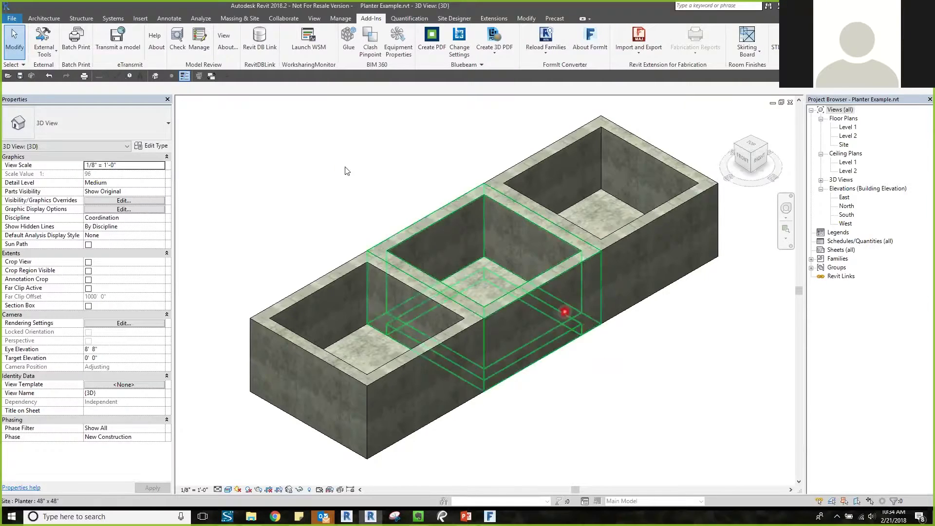
Switch to the 3D view of Presentation File.rvt and frame the whole building
{"action": "left_click", "coordinate": [212, 76]}
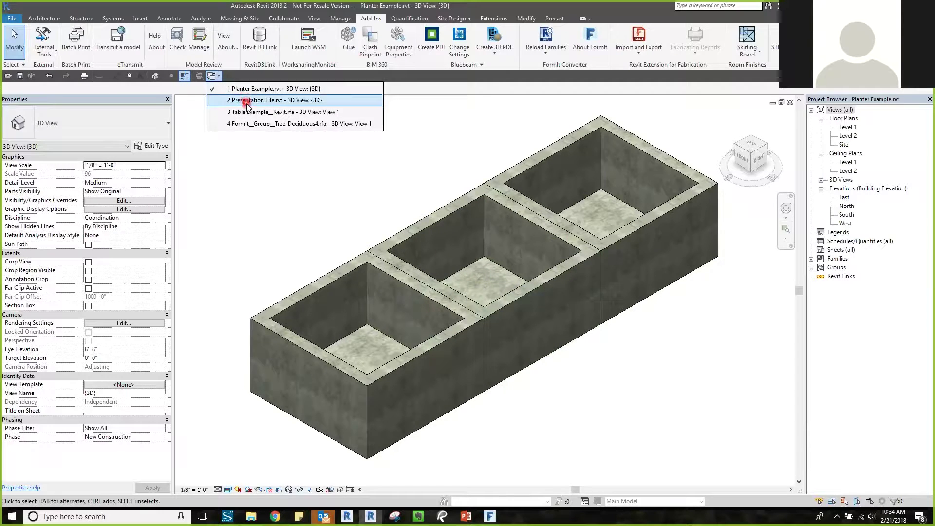
{"action": "left_click", "coordinate": [241, 100]}
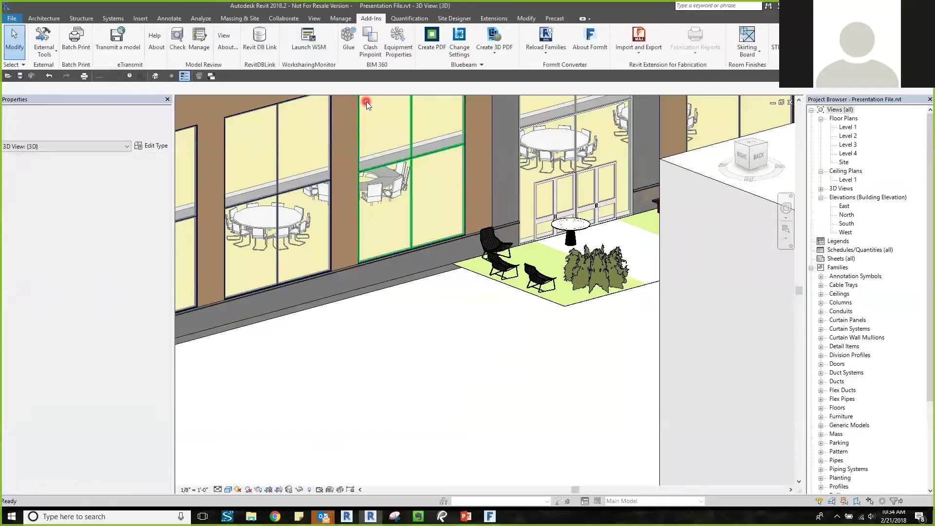
{"action": "scroll", "coordinate": [418, 276], "scroll_direction": "up", "scroll_amount": 4}
{"action": "scroll", "coordinate": [459, 306], "scroll_direction": "down", "scroll_amount": 8}
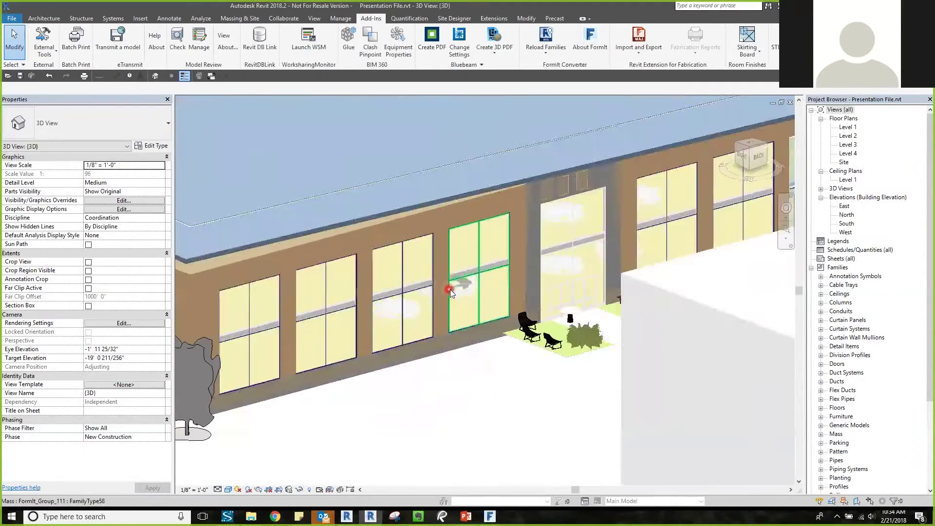
{"action": "middle_click_drag", "start_coordinate": [456, 361], "coordinate": [449, 353]}
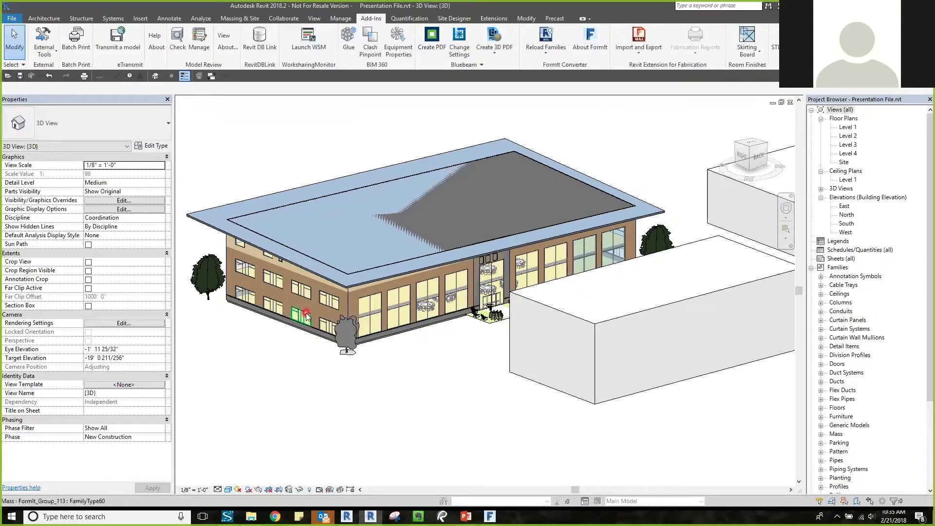
Enable the section box in the 3D view and pull its front face into the building to expose the interior floors
{"action": "left_click", "coordinate": [89, 307]}
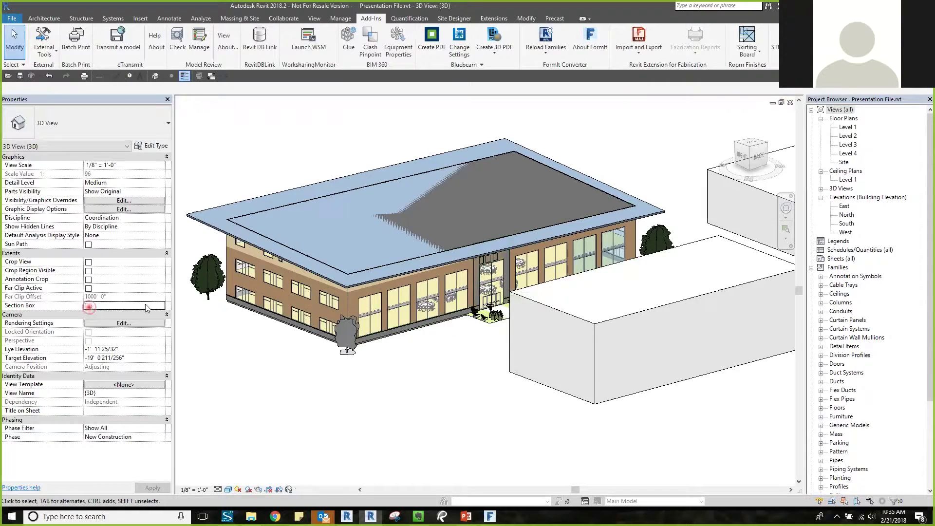
{"action": "scroll", "coordinate": [495, 346], "scroll_direction": "down", "scroll_amount": 2}
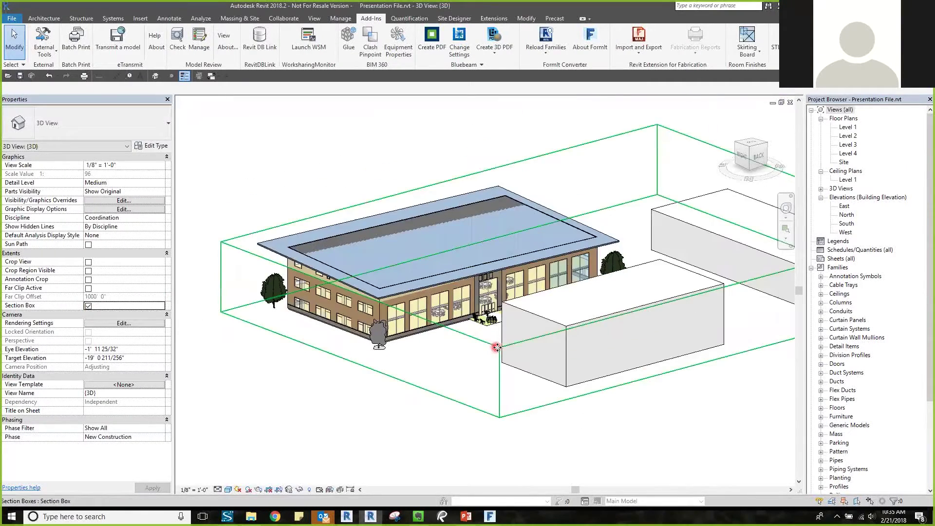
{"action": "left_click", "coordinate": [494, 347]}
{"action": "left_click_drag", "start_coordinate": [716, 323], "coordinate": [549, 262]}
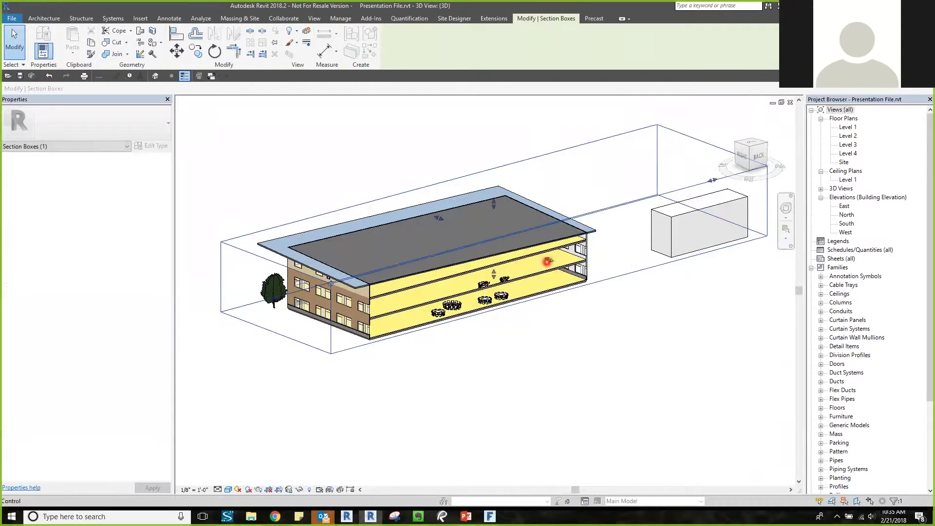
{"action": "scroll", "coordinate": [579, 258], "scroll_direction": "up", "scroll_amount": 5}
{"action": "scroll", "coordinate": [569, 291], "scroll_direction": "up", "scroll_amount": 2}
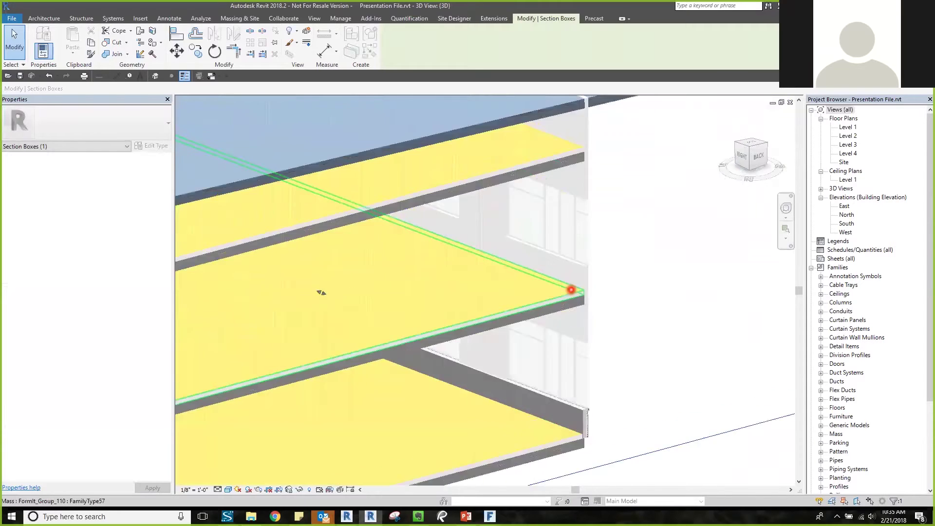
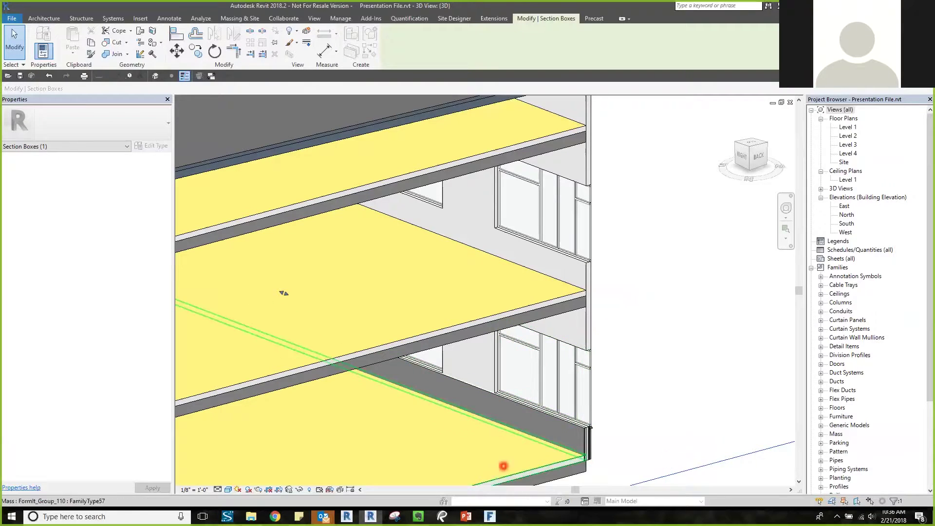
Switch to Webcast Example_FormIt.axm in FormIt and frame the whole sectioned building
{"action": "left_click", "coordinate": [492, 518]}
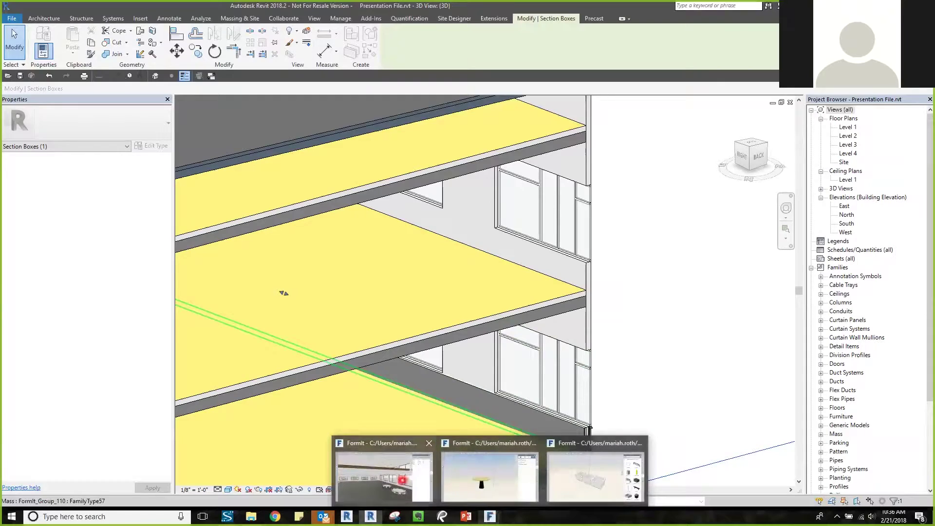
{"action": "left_click", "coordinate": [403, 481]}
{"action": "scroll", "coordinate": [515, 341], "scroll_direction": "down", "scroll_amount": 10}
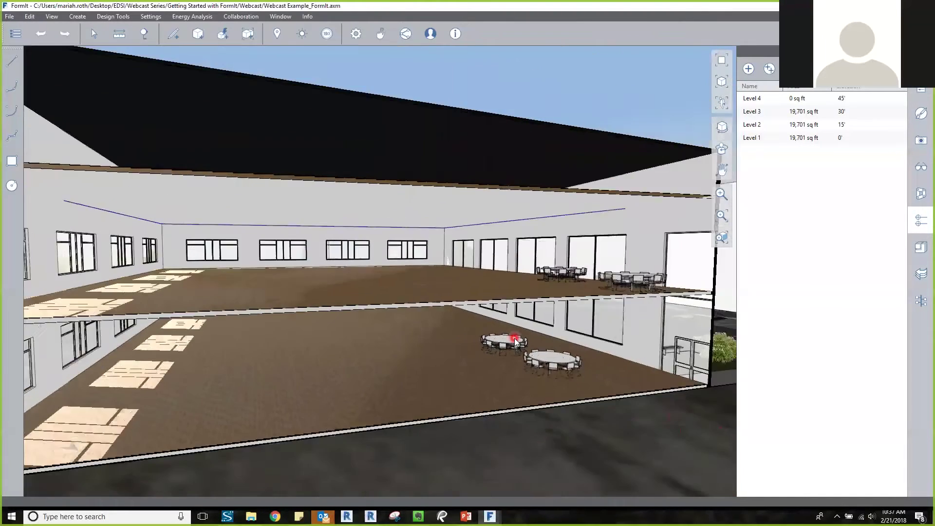
{"action": "scroll", "coordinate": [514, 337], "scroll_direction": "down", "scroll_amount": 1}
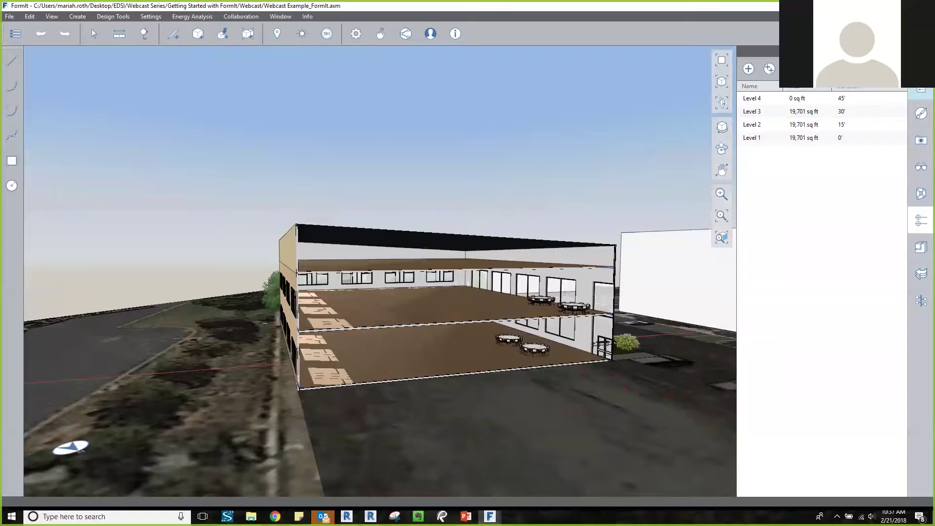
Check the layer list and display the model diagnostics options of the visual styles
{"action": "left_click", "coordinate": [919, 88]}
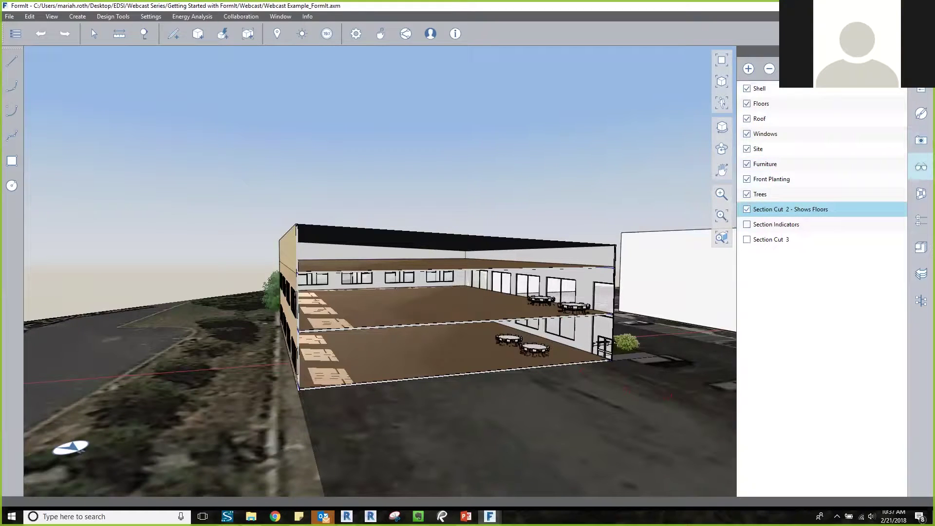
{"action": "left_click", "coordinate": [920, 166]}
{"action": "left_click", "coordinate": [883, 71]}
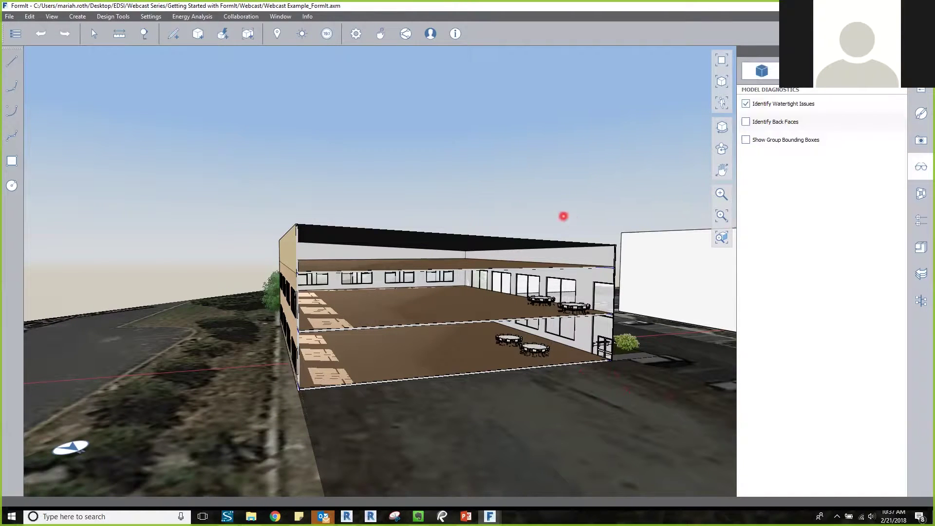
Turn off the Section Cut 2 - Shows Floors layer to show the complete building from an elevated corner
{"action": "middle_click_drag", "start_coordinate": [531, 208], "coordinate": [421, 227]}
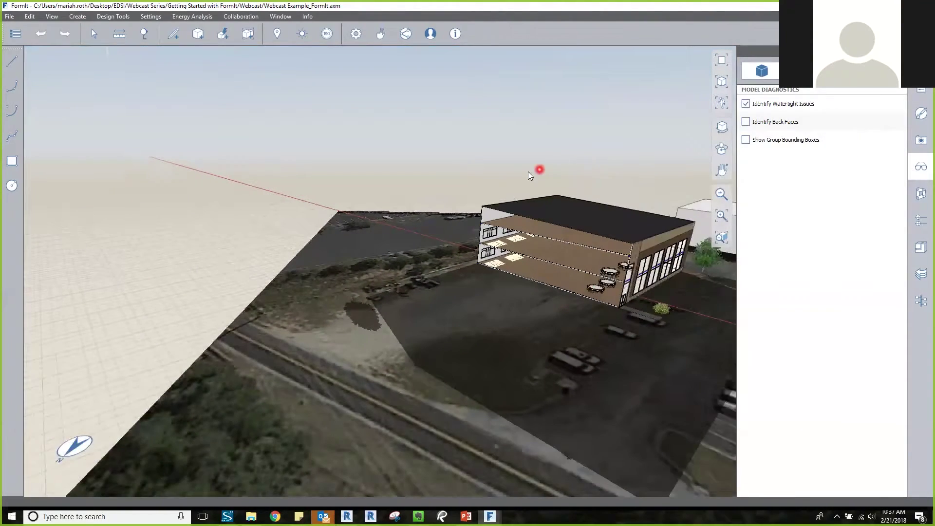
{"action": "middle_click_drag", "start_coordinate": [533, 174], "coordinate": [522, 175]}
{"action": "left_click", "coordinate": [921, 113]}
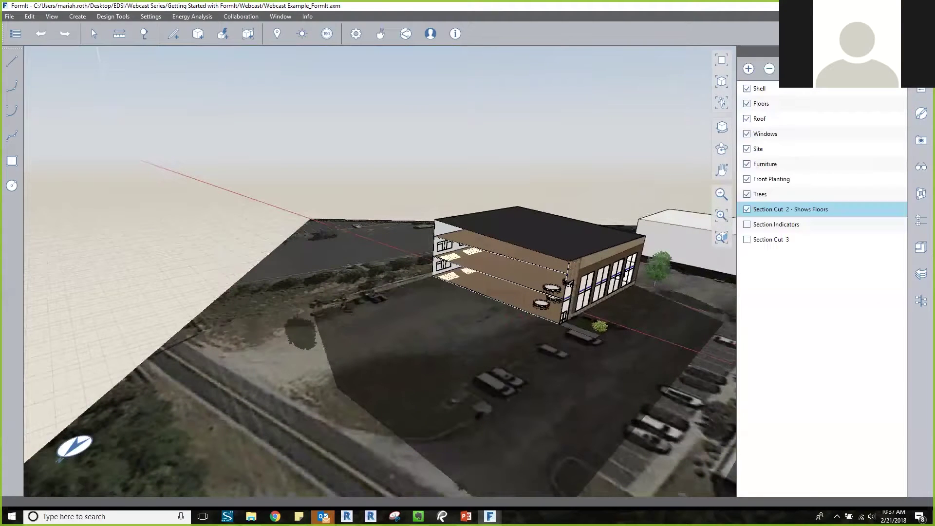
{"action": "left_click", "coordinate": [746, 210]}
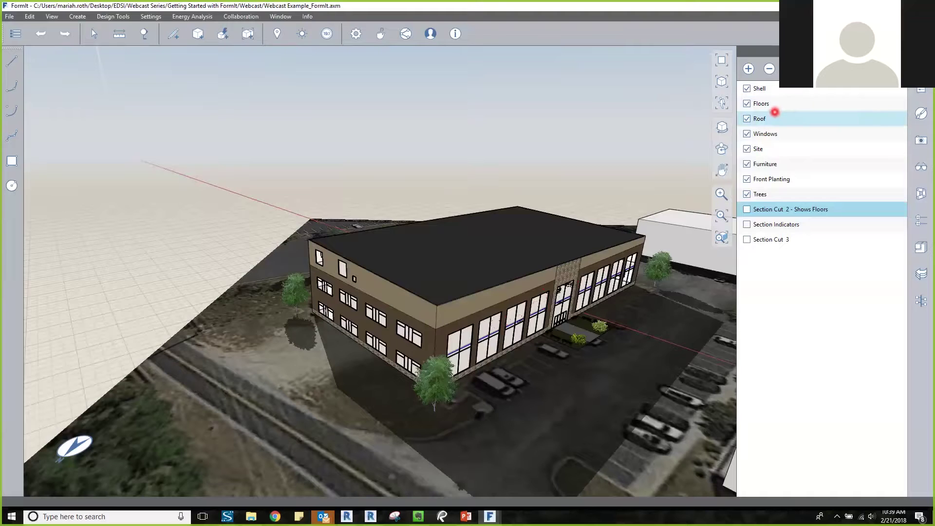
Switch to Presentation File.rvt in Revit, display the Level 1 floor plan with the section box deselected, and frame the building outline
{"action": "left_click", "coordinate": [371, 515]}
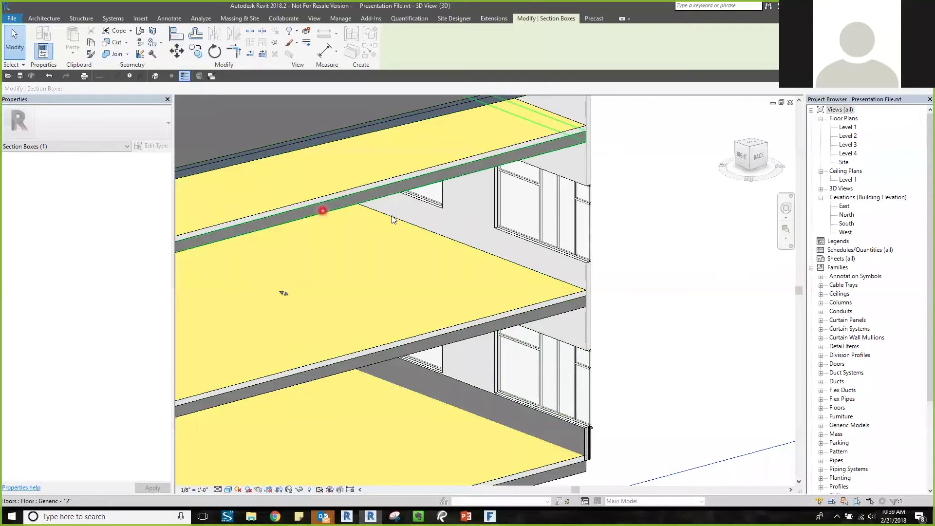
{"action": "left_click", "coordinate": [847, 128]}
{"action": "double_click", "coordinate": [848, 127]}
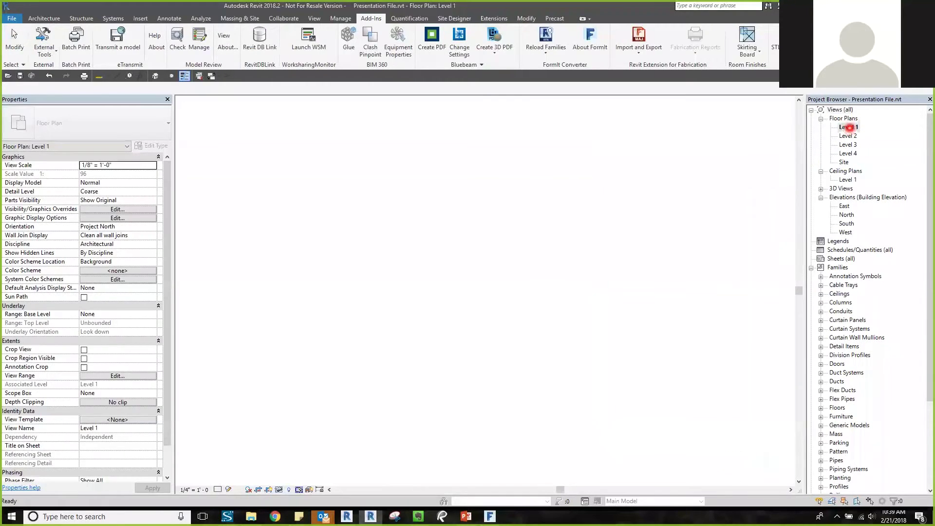
{"action": "scroll", "coordinate": [604, 258], "scroll_direction": "down", "scroll_amount": 3}
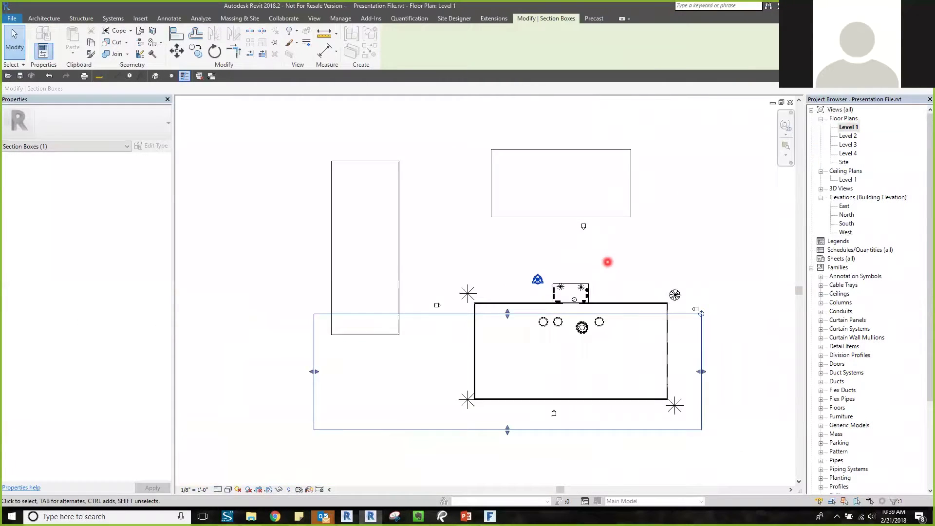
{"action": "left_click", "coordinate": [600, 248]}
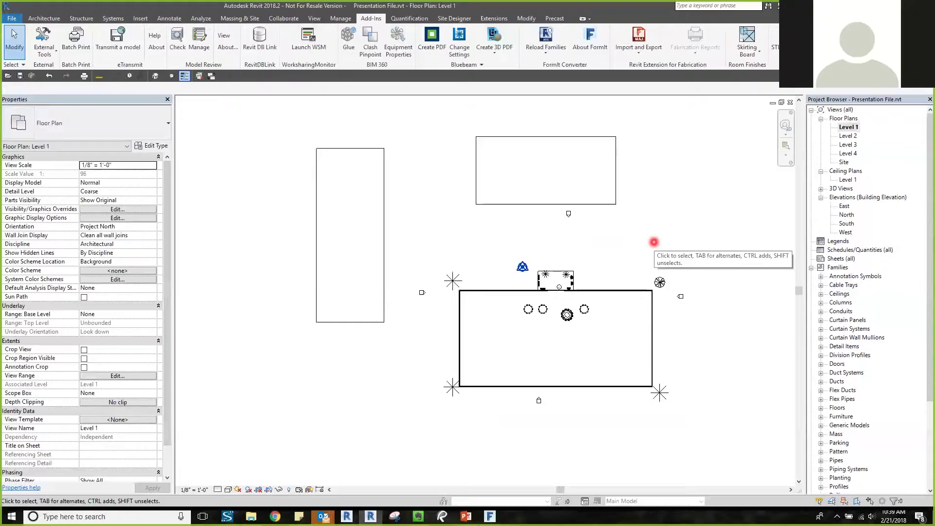
{"action": "scroll", "coordinate": [654, 242], "scroll_direction": "up", "scroll_amount": 4}
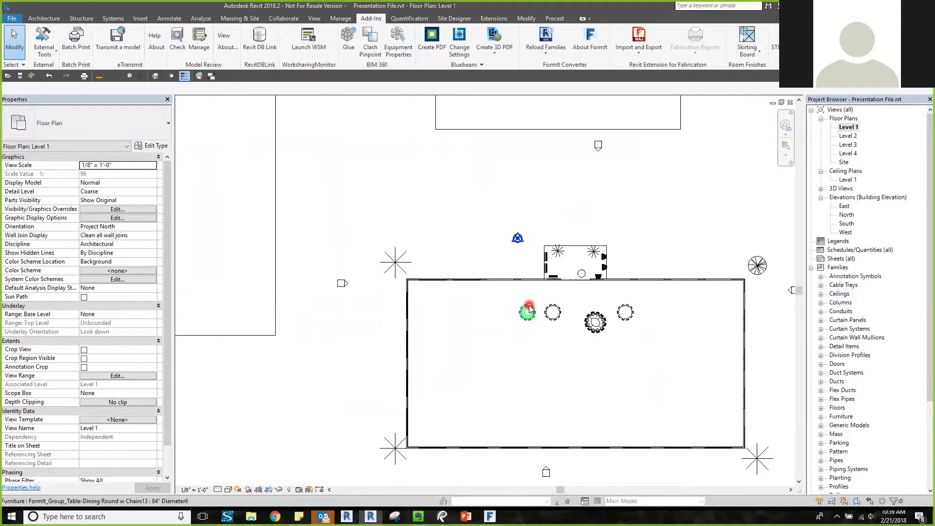
{"action": "middle_click_drag", "start_coordinate": [637, 305], "coordinate": [533, 225]}
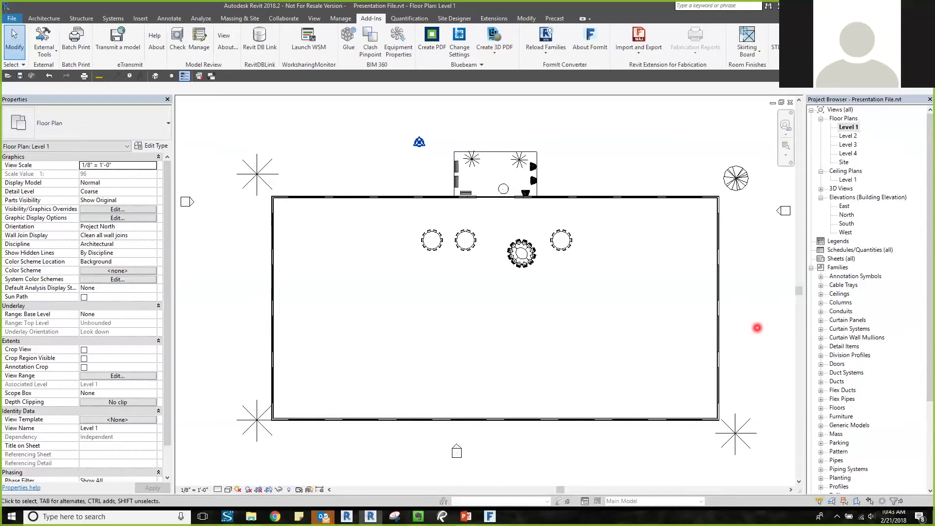
Switch to FormIt to Revit Presentation.pptx in PowerPoint, display the closing Thank You slide and collapse the notes area
{"action": "left_click", "coordinate": [466, 516]}
{"action": "left_click", "coordinate": [30, 446]}
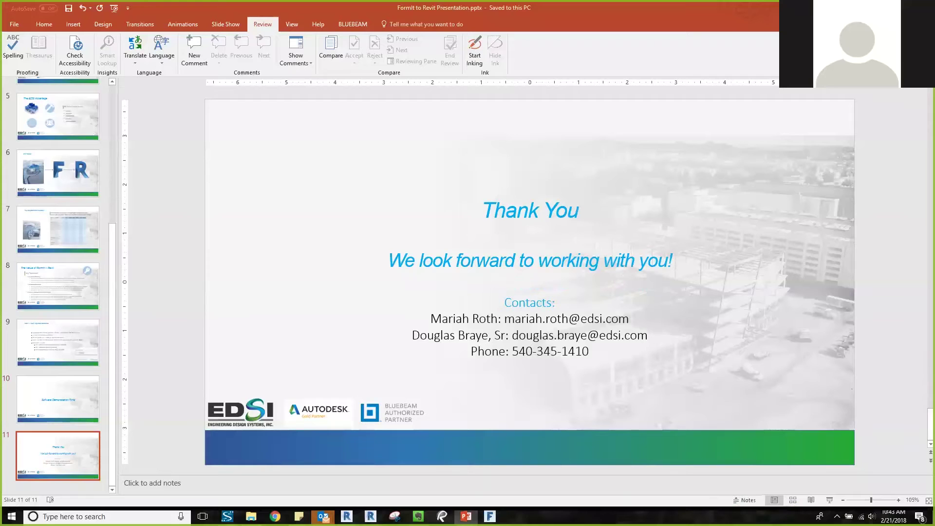
{"action": "left_click_drag", "start_coordinate": [681, 475], "coordinate": [678, 511]}
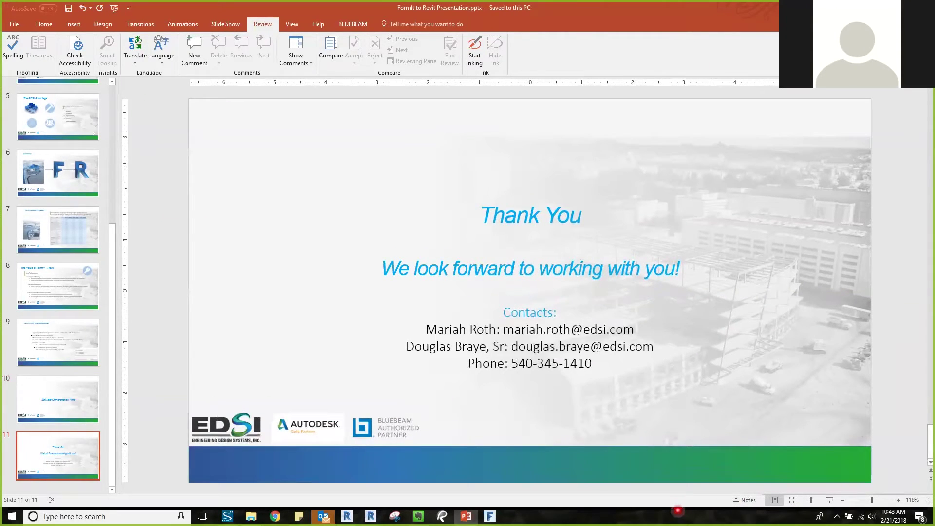